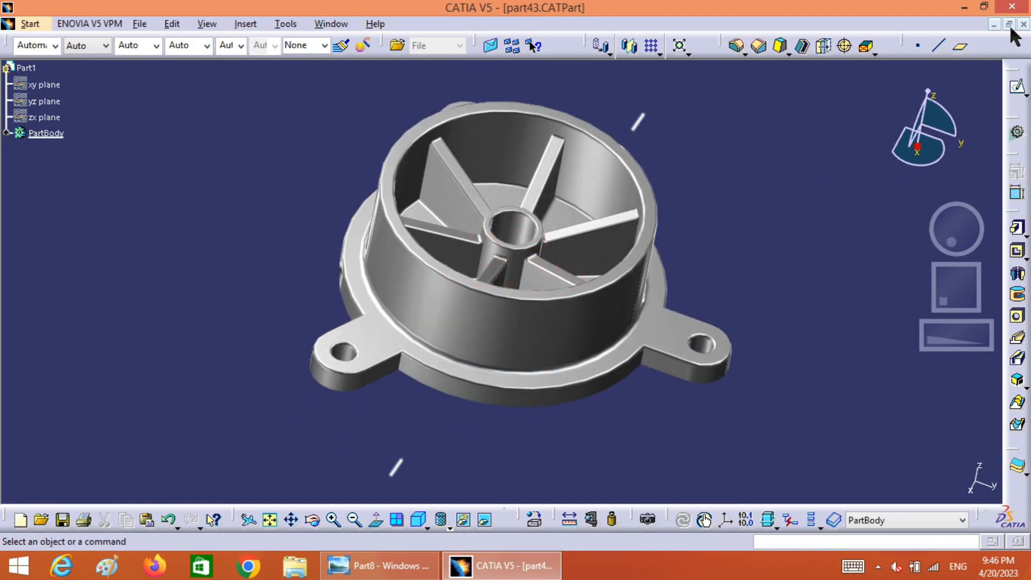
Close part43 without saving its changes and consult the Part8 reference drawing in Windows Photo Viewer before returning to CATIA.
{"action": "left_click", "coordinate": [1024, 24]}
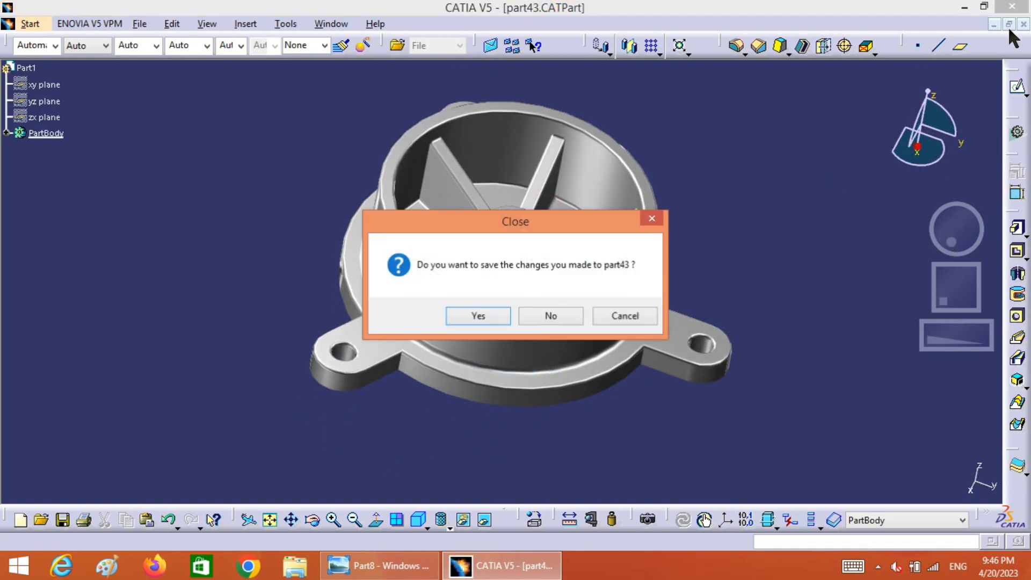
{"action": "left_click", "coordinate": [567, 316]}
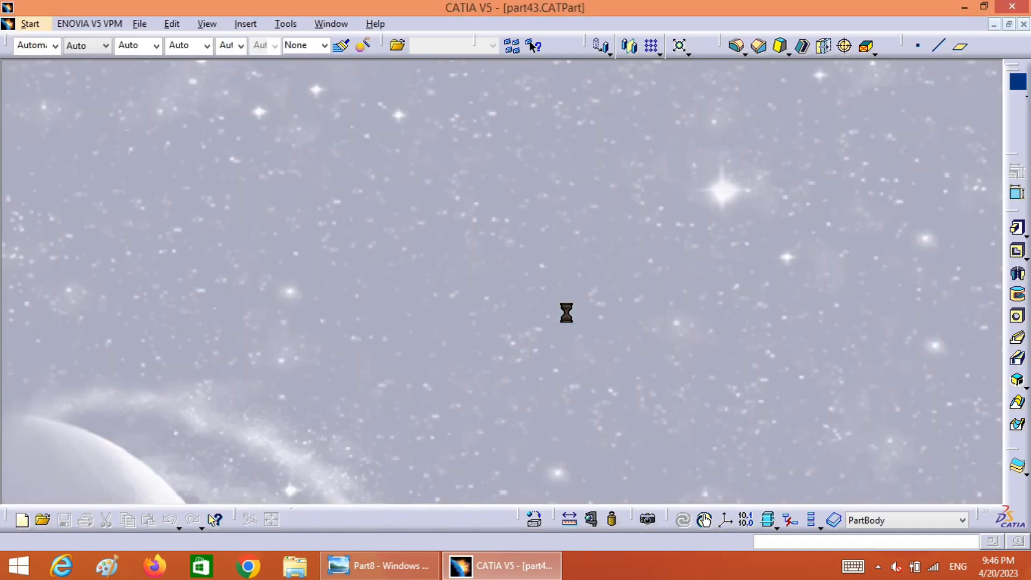
{"action": "left_click", "coordinate": [347, 565]}
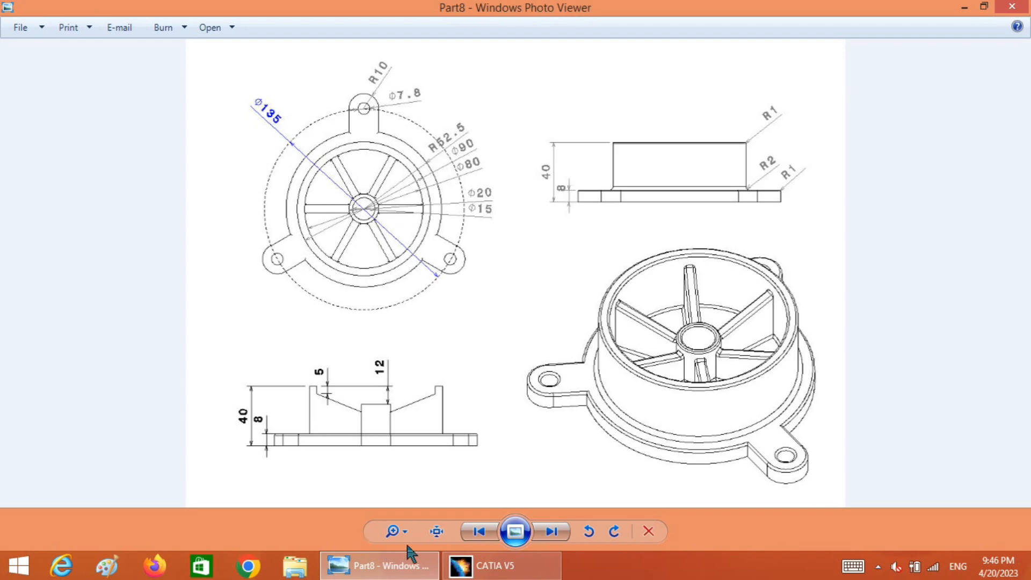
{"action": "left_click", "coordinate": [494, 566]}
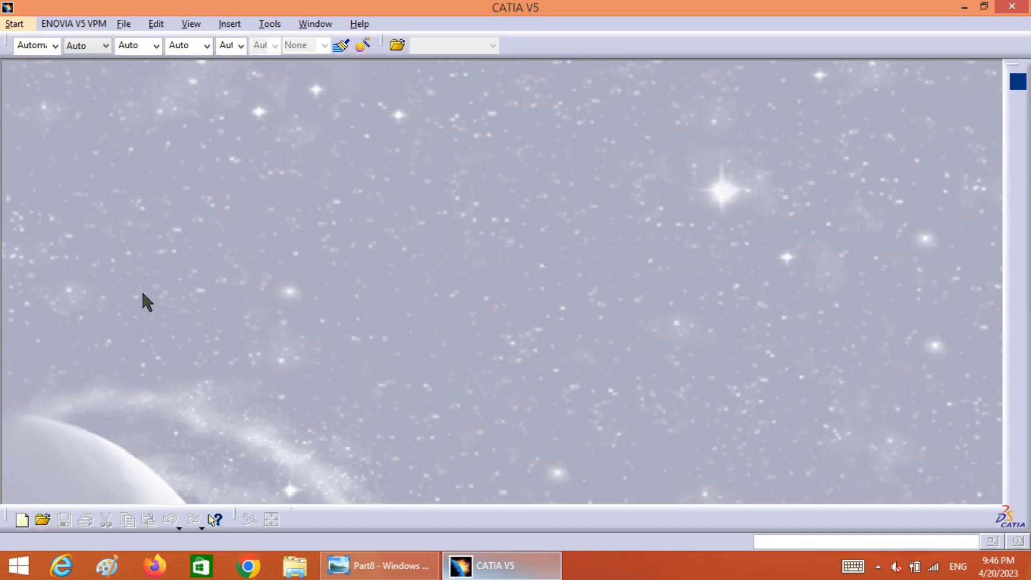
Create a new Part Design part named Part8 with hybrid design enabled.
{"action": "left_click", "coordinate": [21, 22]}
{"action": "mouse_move", "coordinate": [38, 61]}
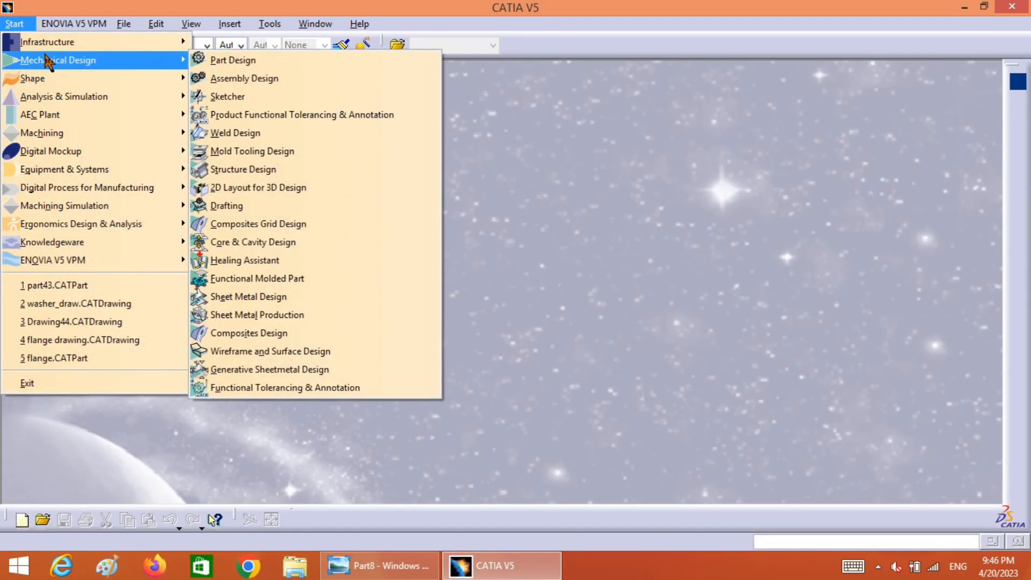
{"action": "left_click", "coordinate": [257, 60]}
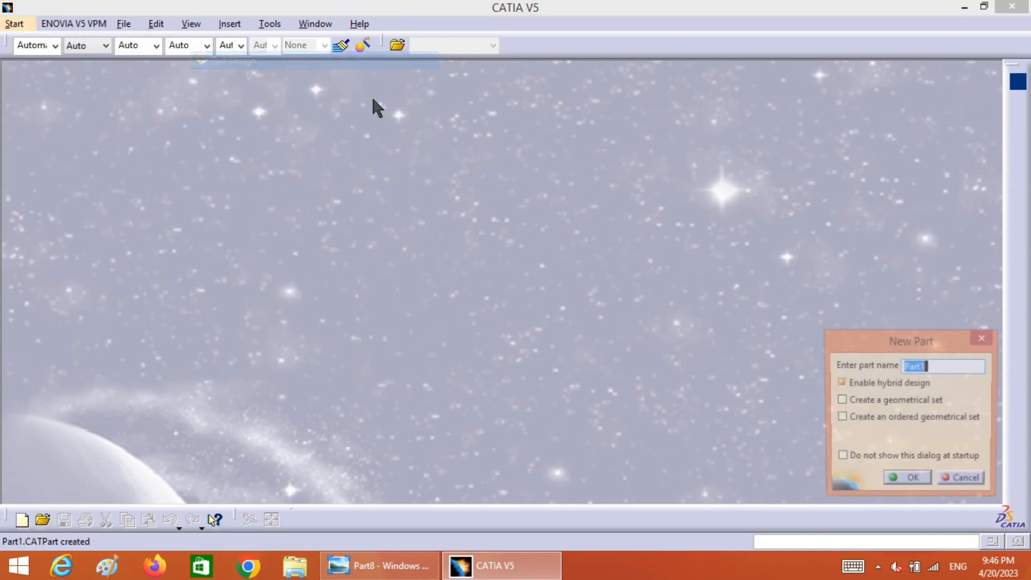
{"action": "left_click", "coordinate": [948, 365]}
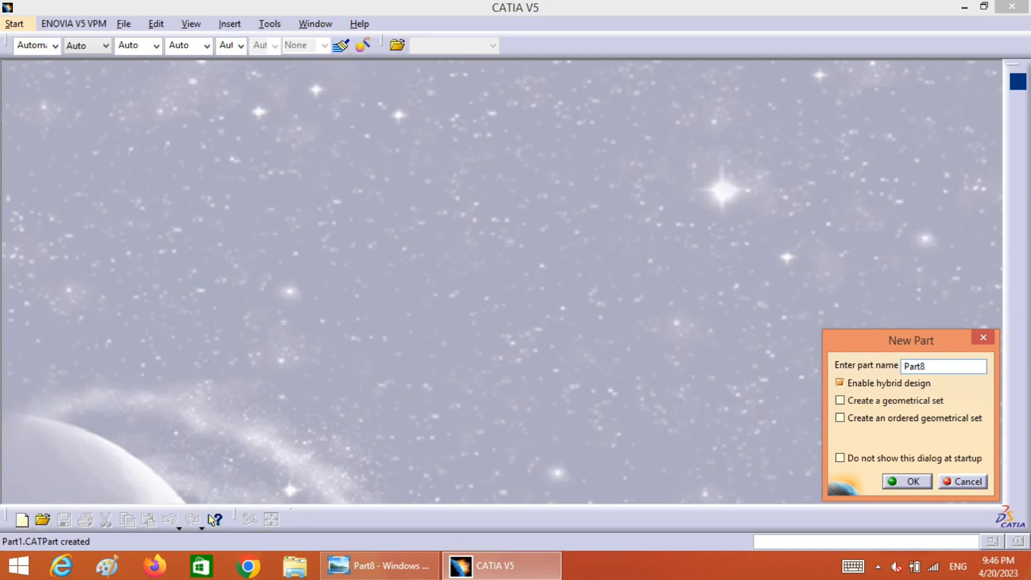
{"action": "left_click", "coordinate": [898, 476]}
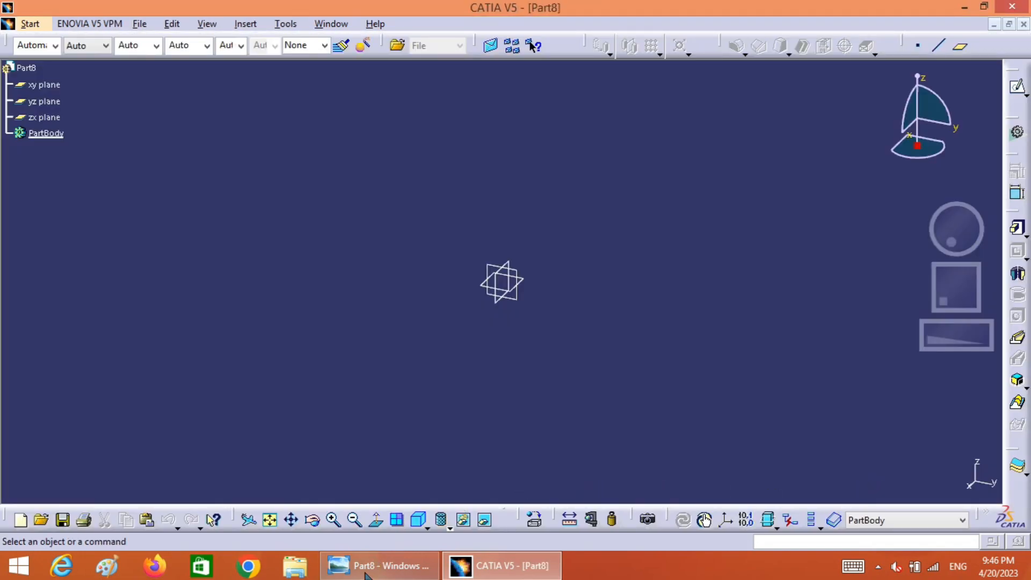
Consult the Part8 drawing, open a sketch on the xy plane, and draw a circle centred on the origin with radius about 79.7 mm.
{"action": "left_click", "coordinate": [378, 566]}
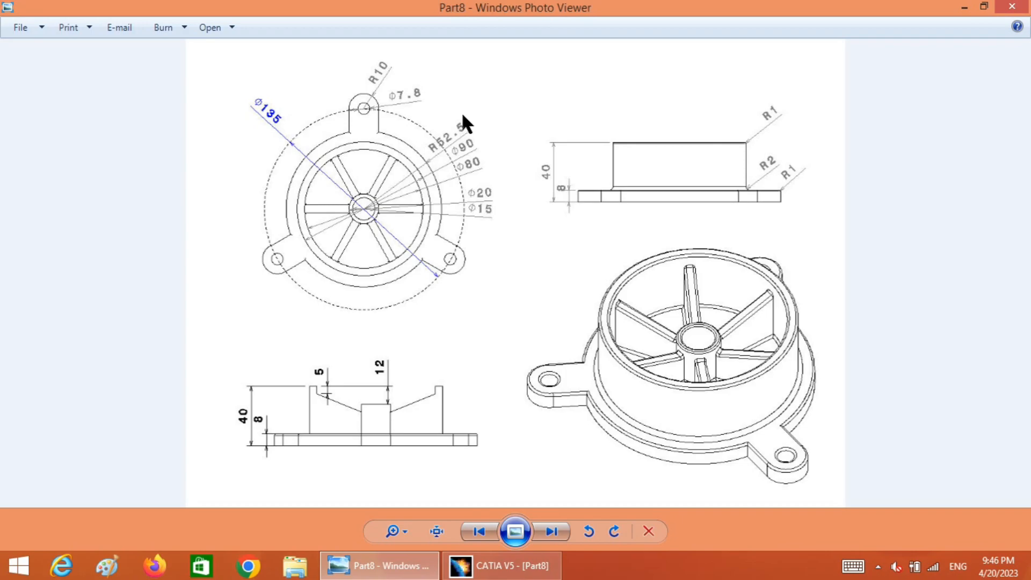
{"action": "left_click", "coordinate": [460, 561]}
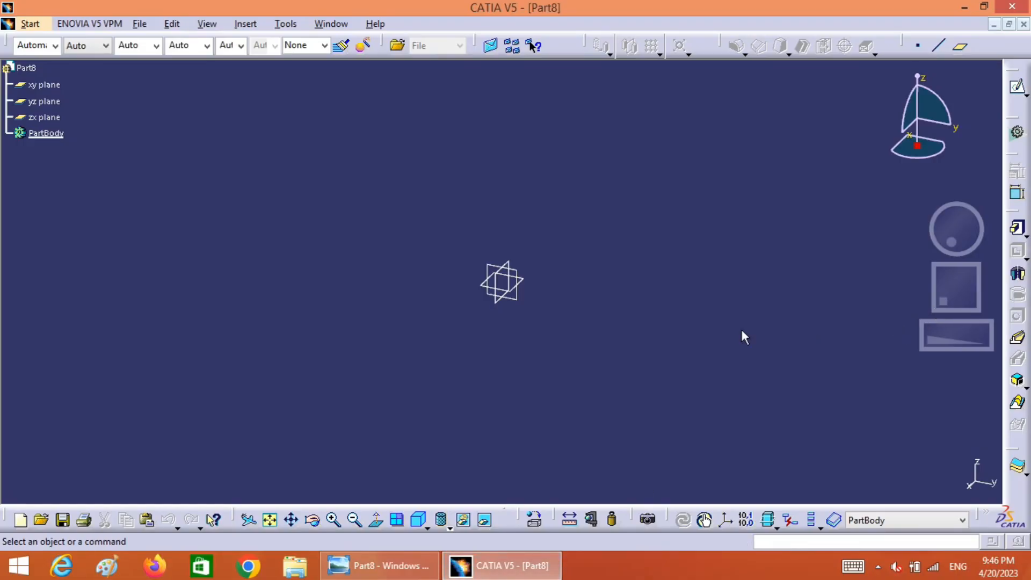
{"action": "left_click", "coordinate": [529, 286]}
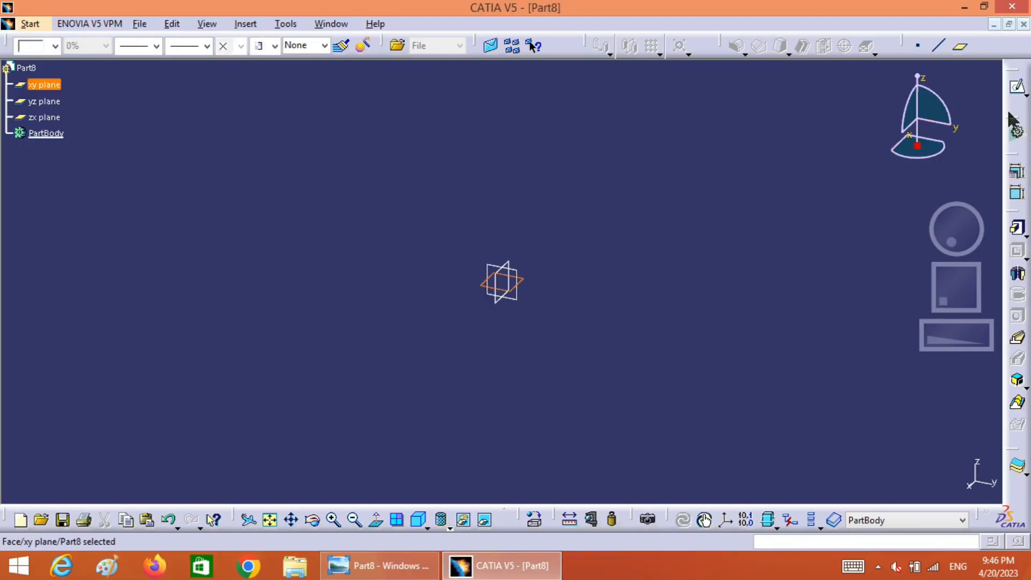
{"action": "left_click", "coordinate": [530, 42]}
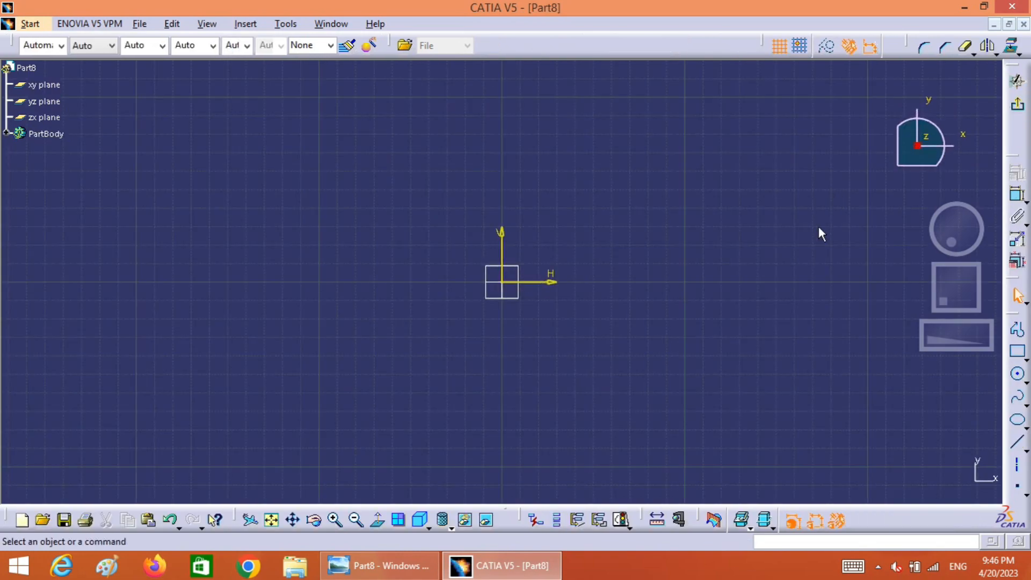
{"action": "left_click", "coordinate": [1019, 376]}
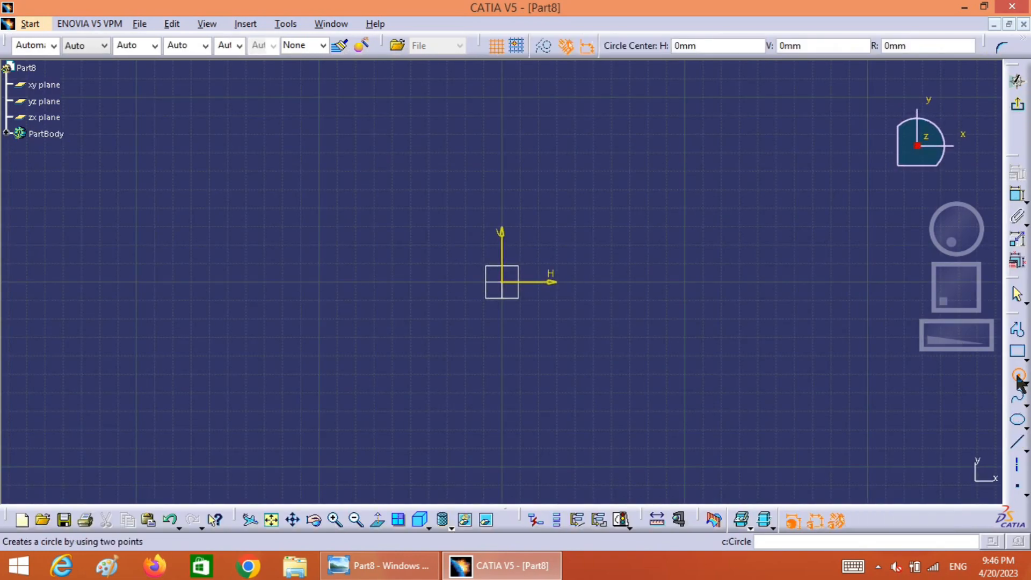
{"action": "left_click", "coordinate": [507, 286]}
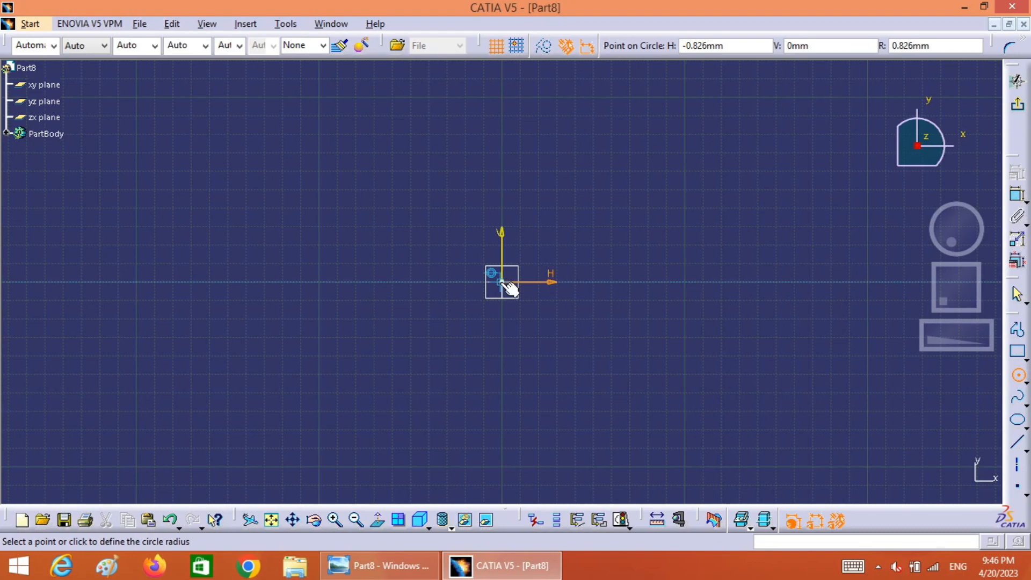
{"action": "left_click", "coordinate": [644, 325]}
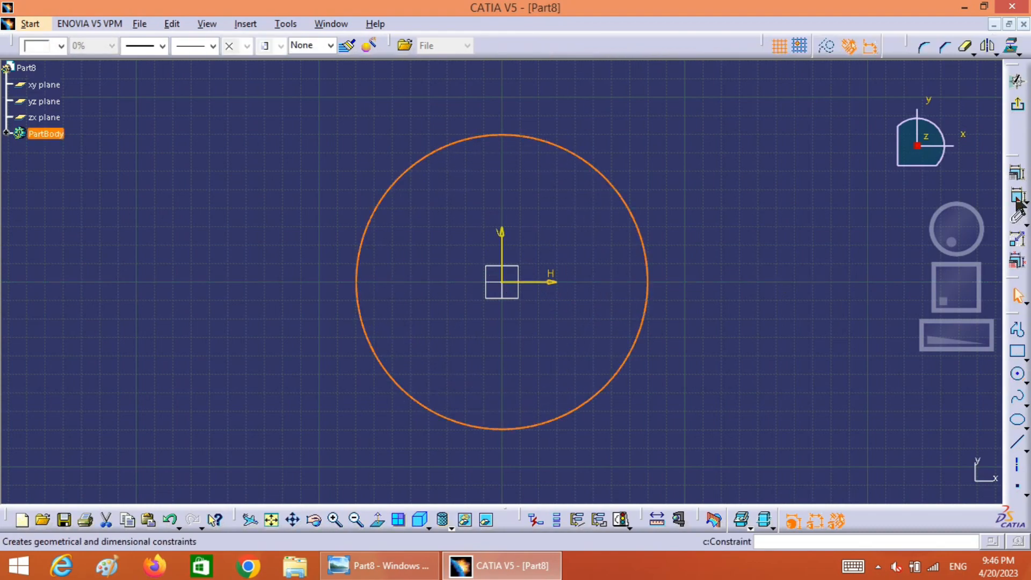
Dimension the circle's radius and set it to 52.5 mm.
{"action": "left_click", "coordinate": [1016, 173]}
{"action": "left_click", "coordinate": [704, 253]}
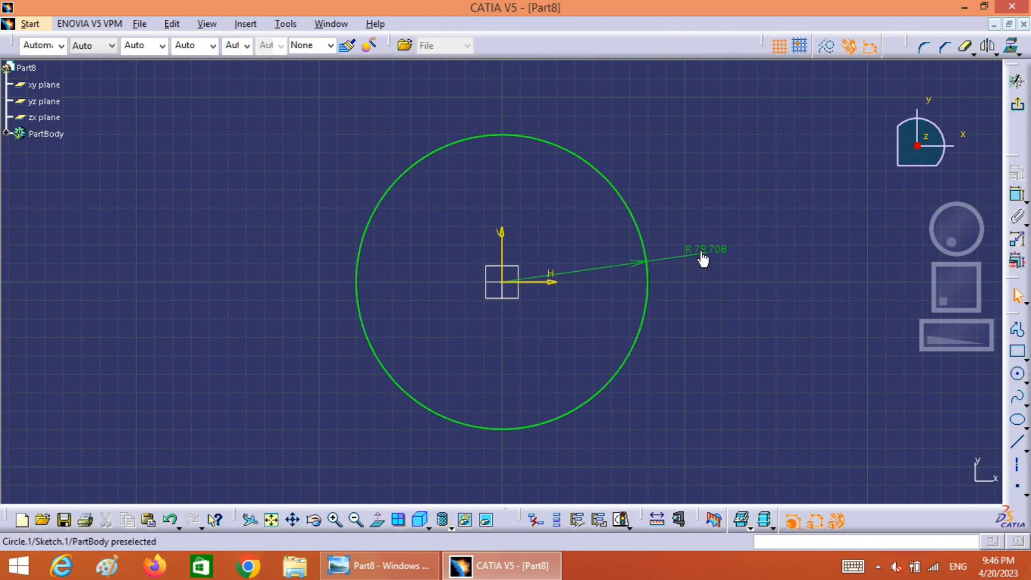
{"action": "double_click", "coordinate": [700, 256]}
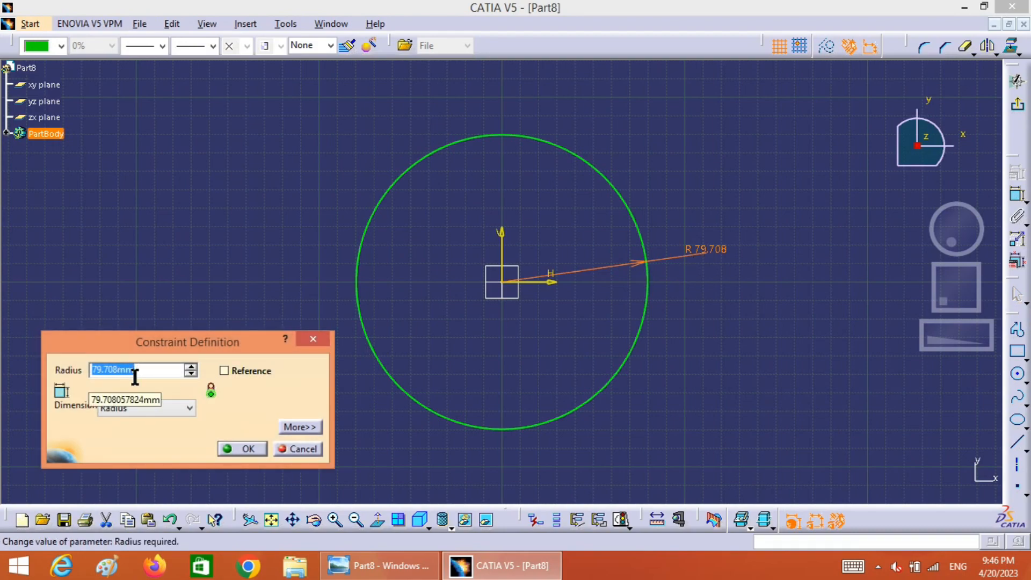
{"action": "type", "text": "52.5"}
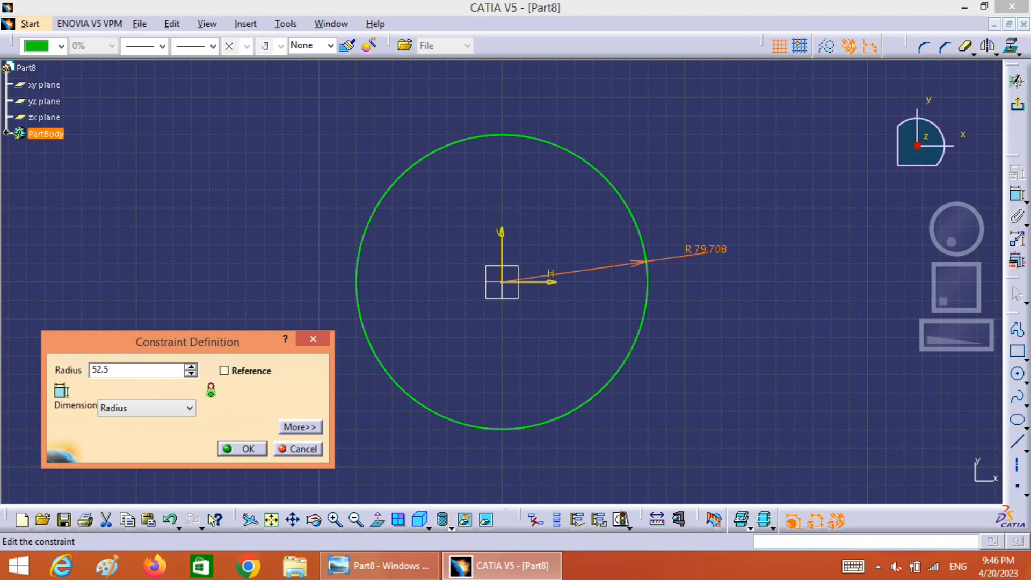
{"action": "key", "text": "Return"}
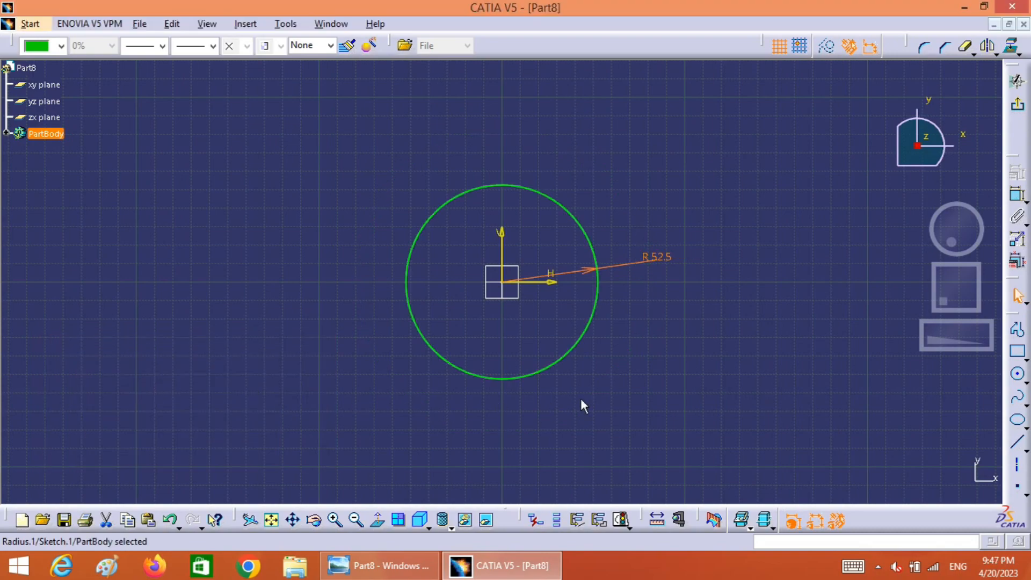
{"action": "left_click", "coordinate": [629, 377]}
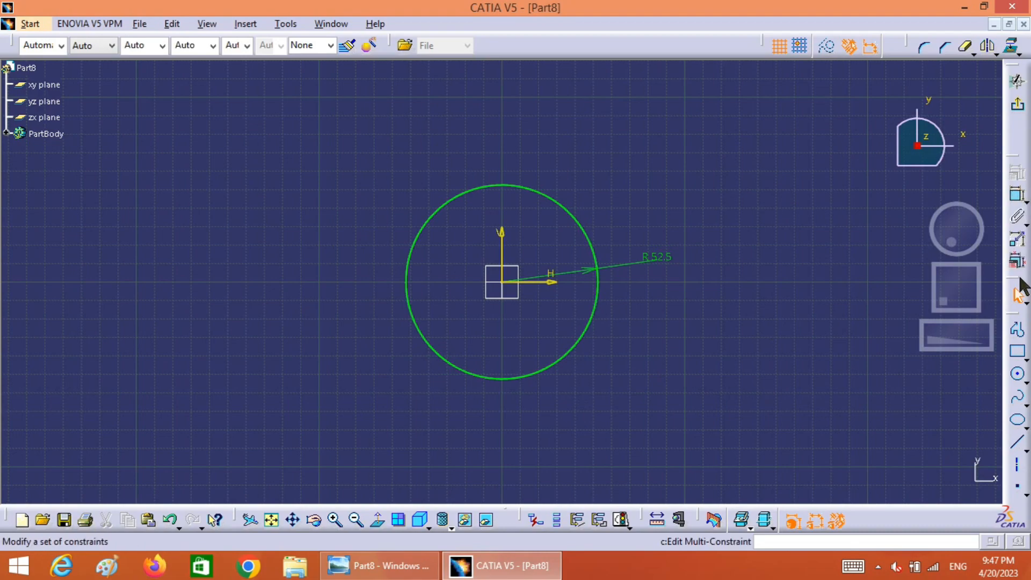
Draw a larger circle about 74.8 mm in radius centred on the origin and add a radius dimension to it.
{"action": "left_click", "coordinate": [1018, 374]}
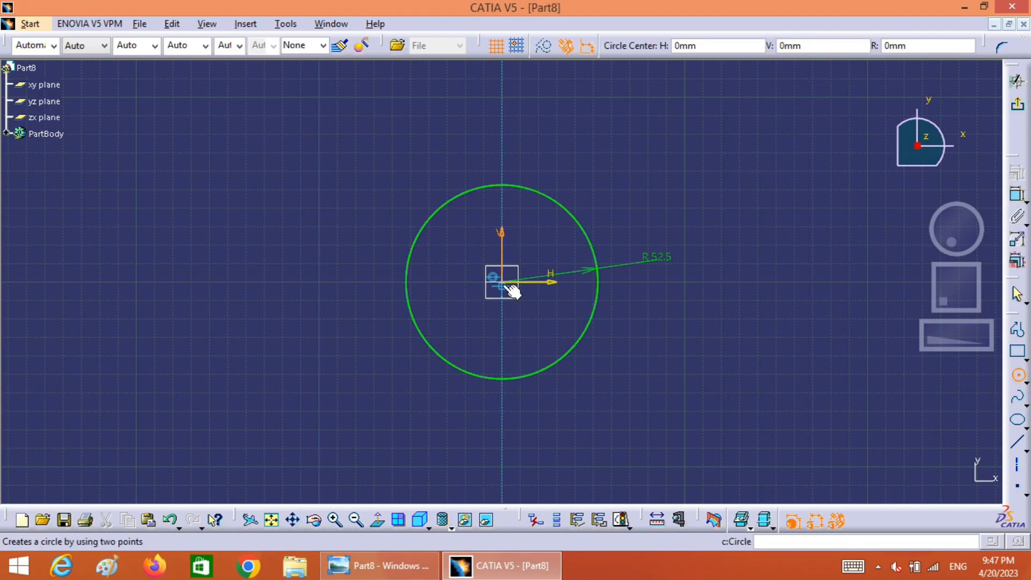
{"action": "left_click", "coordinate": [510, 285]}
{"action": "left_click", "coordinate": [637, 316]}
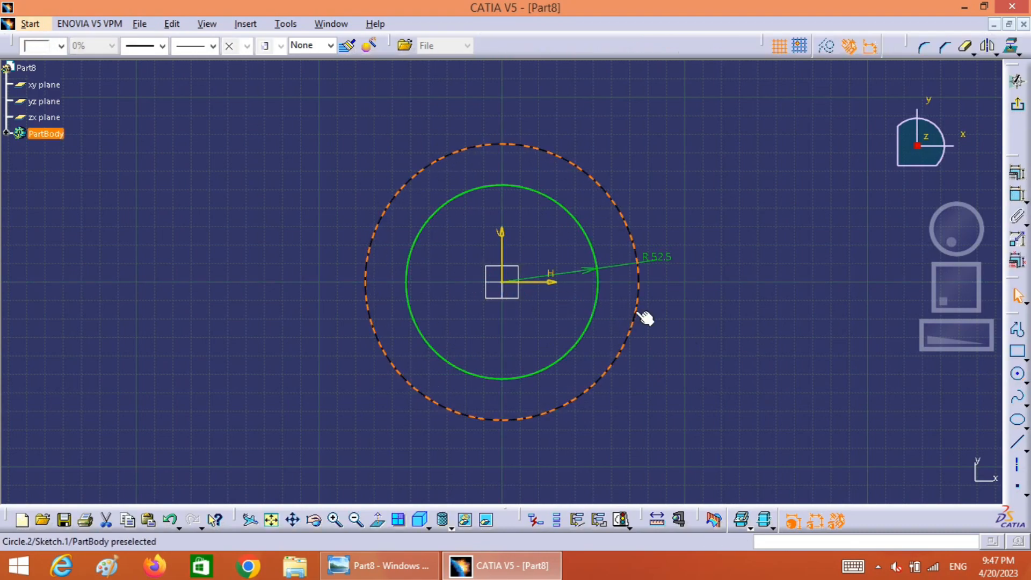
{"action": "left_click", "coordinate": [1017, 198]}
{"action": "left_click", "coordinate": [657, 204]}
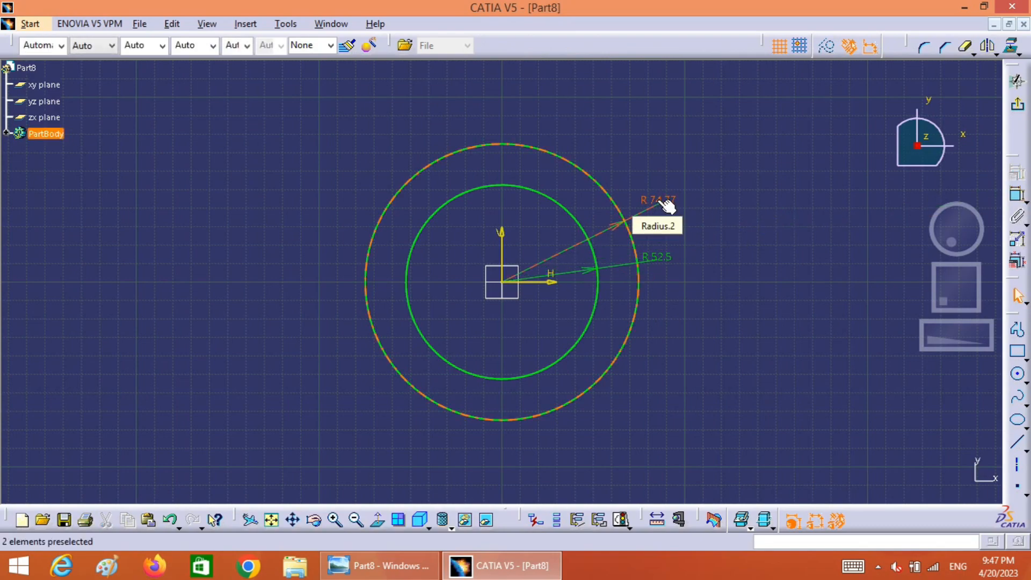
{"action": "right_click", "coordinate": [657, 207]}
{"action": "key", "text": "Escape"}
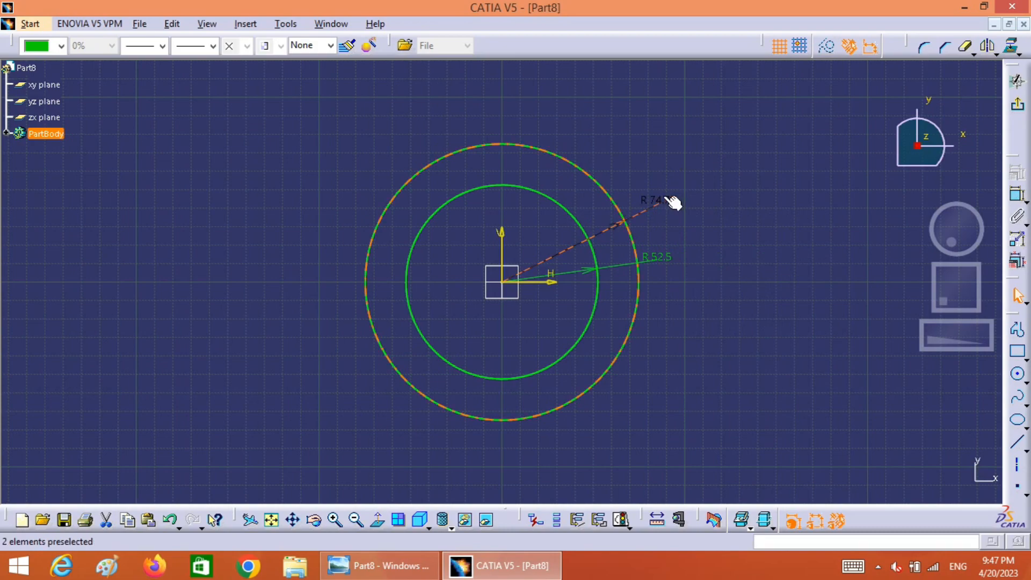
Switch the outer circle's dimension from radius to diameter and set it to 135 mm.
{"action": "double_click", "coordinate": [664, 199]}
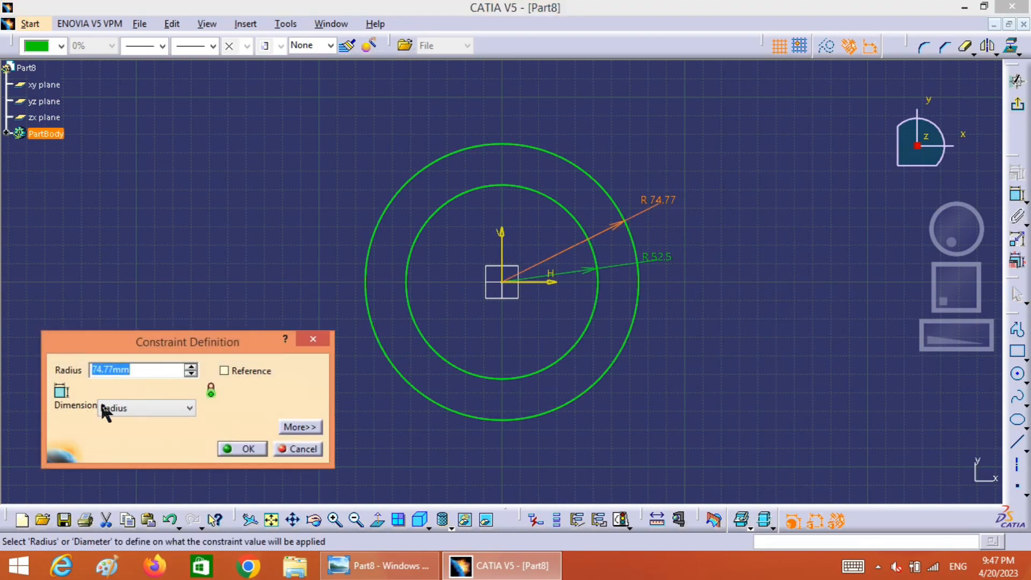
{"action": "left_click", "coordinate": [107, 408]}
{"action": "left_click", "coordinate": [115, 436]}
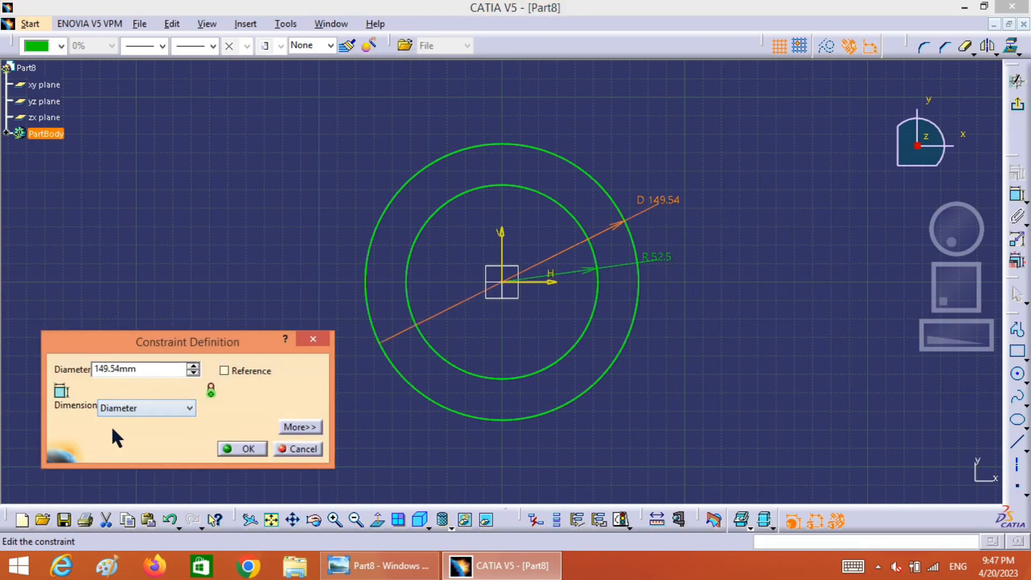
{"action": "double_click", "coordinate": [123, 369]}
{"action": "type", "text": "1"}
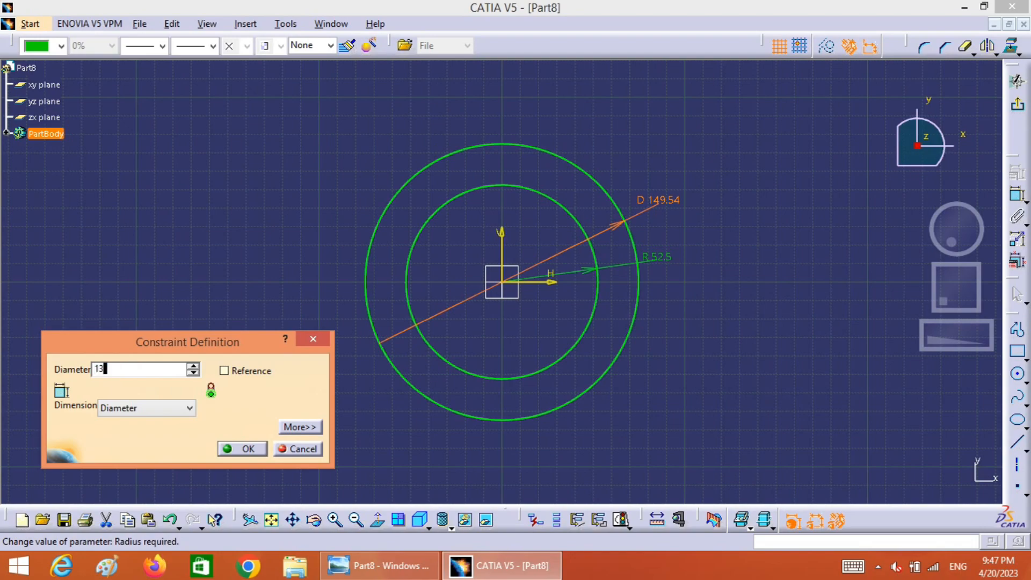
{"action": "type", "text": "35"}
{"action": "left_click", "coordinate": [241, 449]}
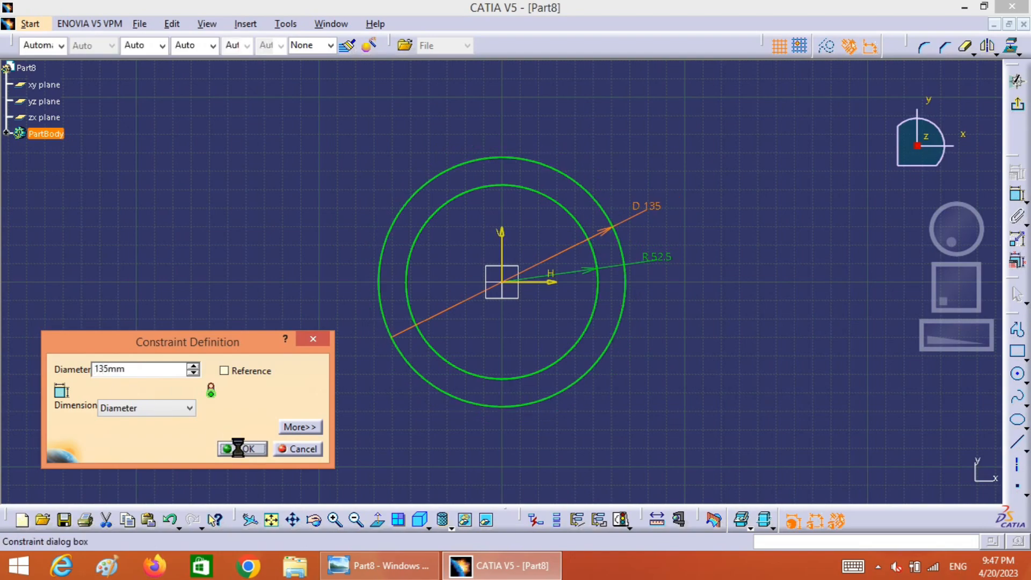
Convert the 135 mm circle to a construction element and consult the Part8 drawing for the mounting lug dimensions.
{"action": "left_click", "coordinate": [612, 358]}
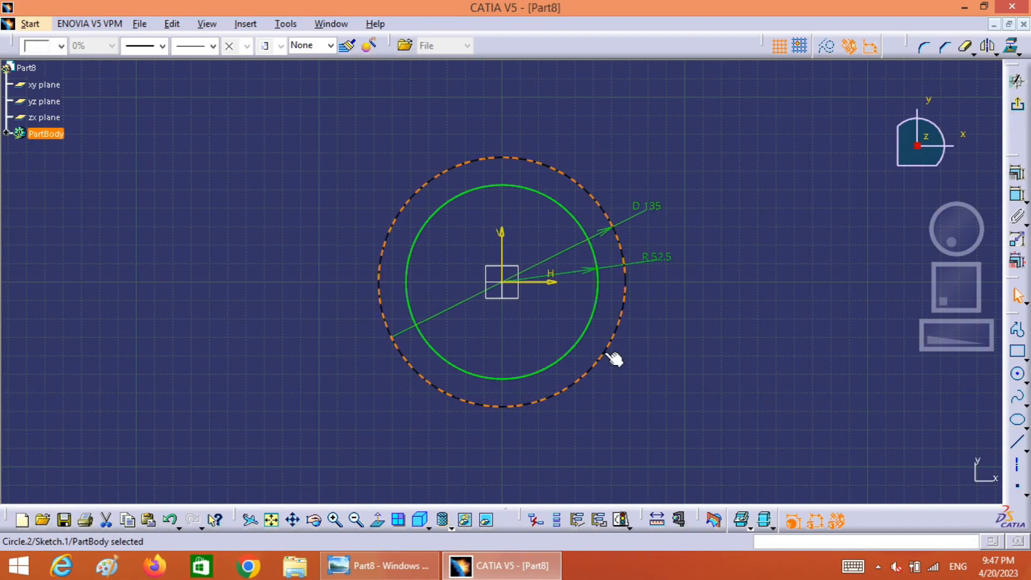
{"action": "left_click", "coordinate": [829, 54]}
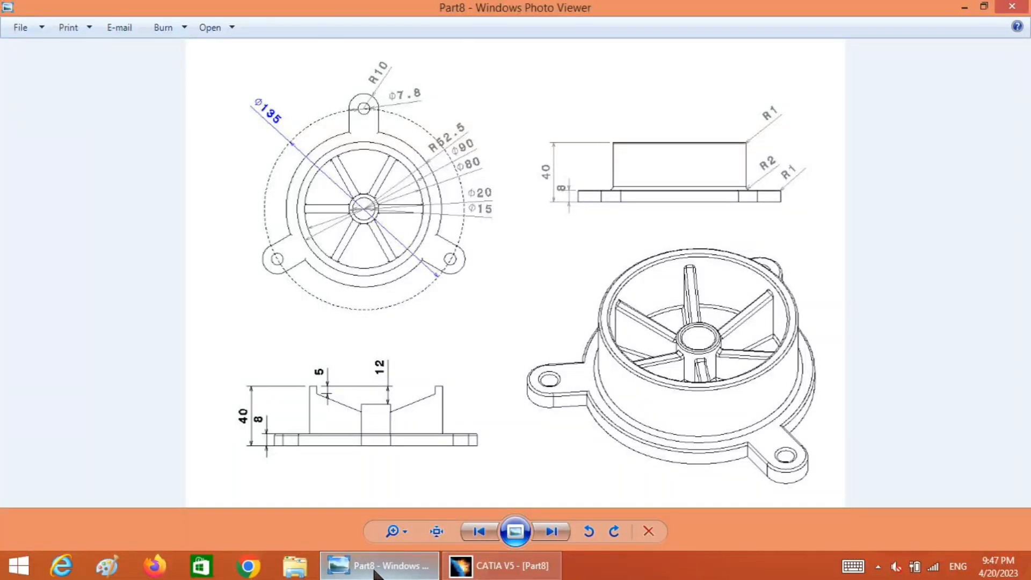
{"action": "left_click", "coordinate": [376, 566]}
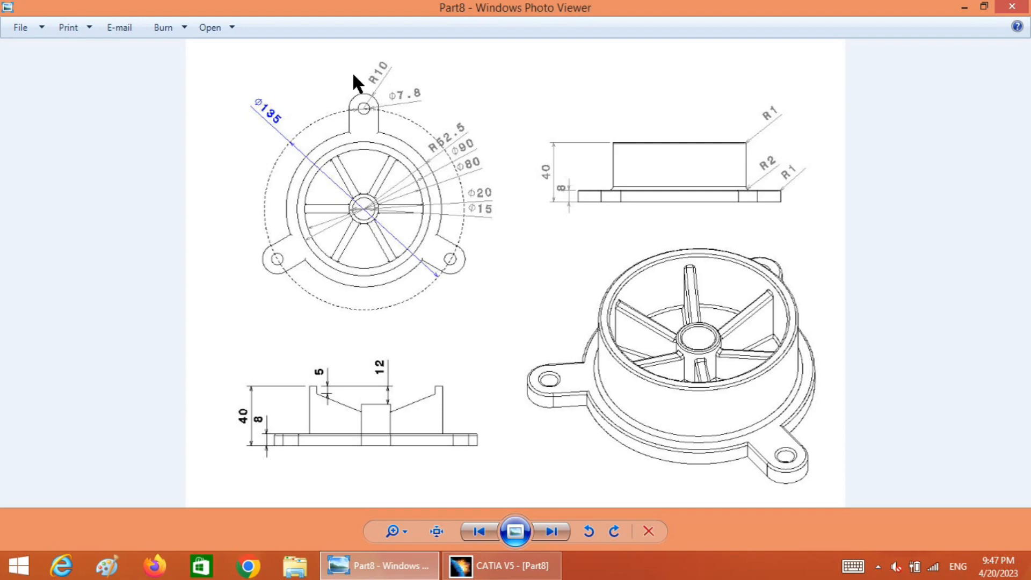
{"action": "left_click", "coordinate": [499, 566]}
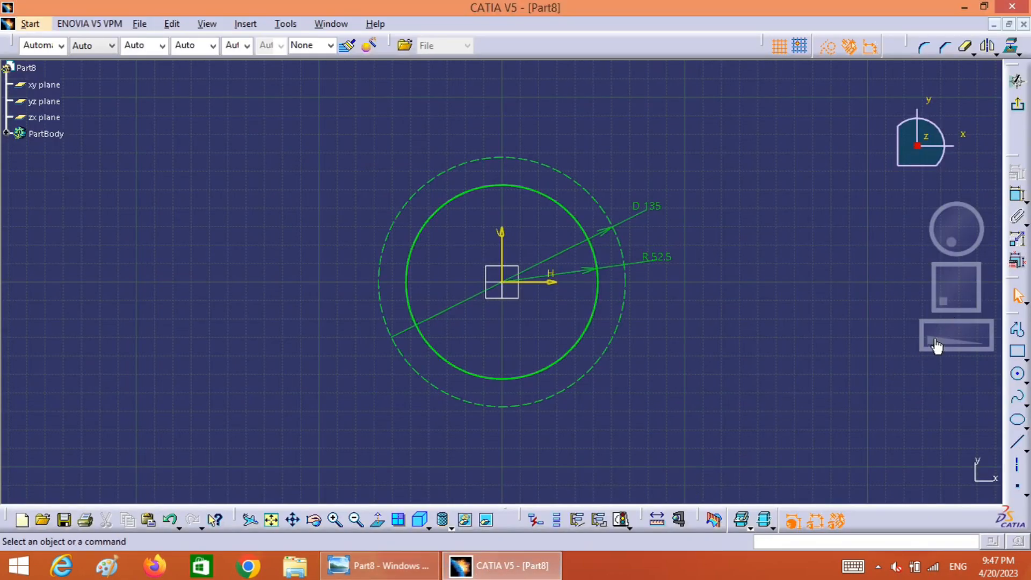
Draw a circle about 6.8 mm in radius, centred where the construction circle crosses the upper vertical axis.
{"action": "left_click_drag", "start_coordinate": [937, 344], "coordinate": [982, 350]}
{"action": "left_click_drag", "start_coordinate": [972, 291], "coordinate": [972, 312]}
{"action": "left_click", "coordinate": [1020, 378]}
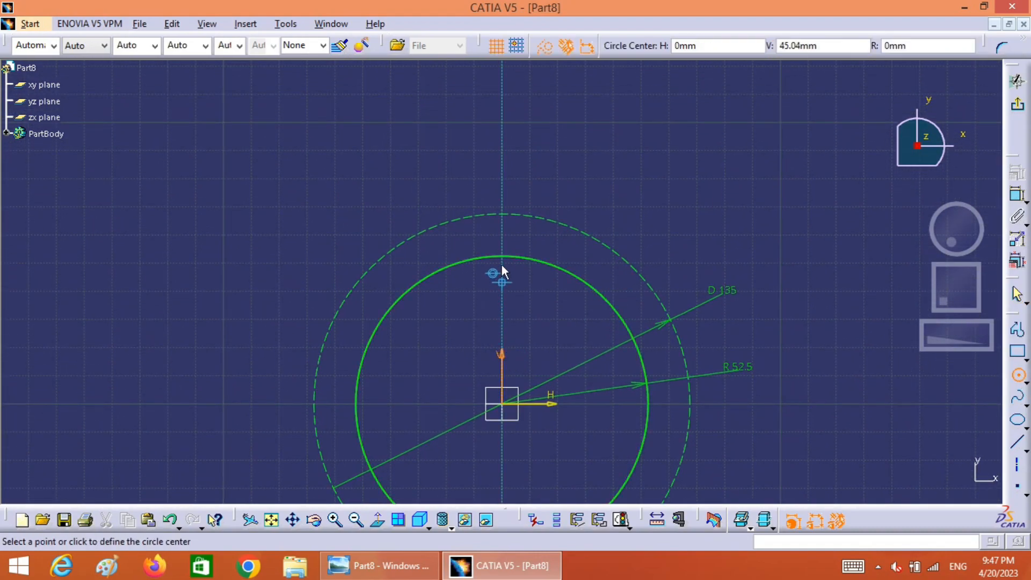
{"action": "left_click", "coordinate": [505, 215]}
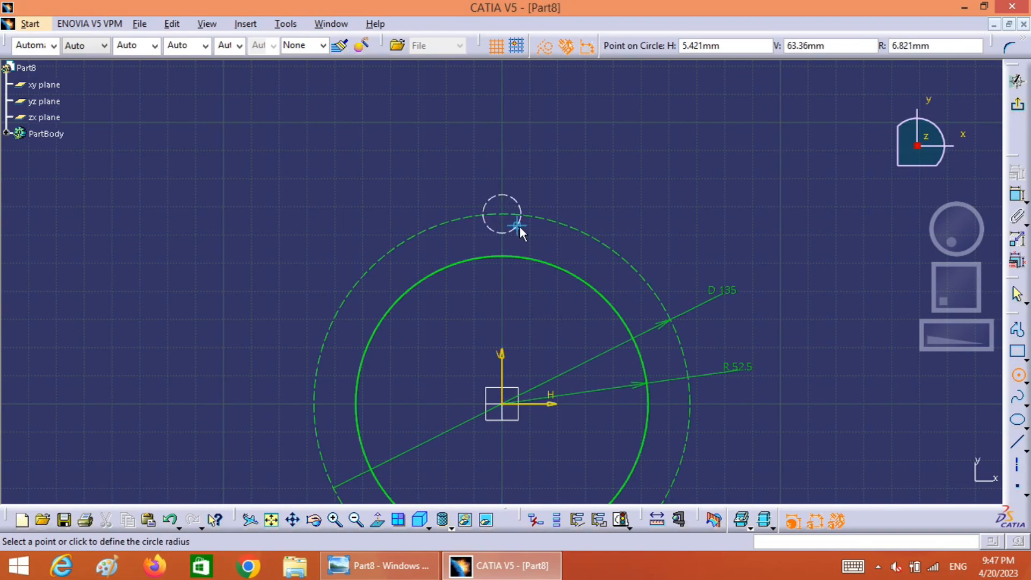
{"action": "left_click", "coordinate": [520, 227]}
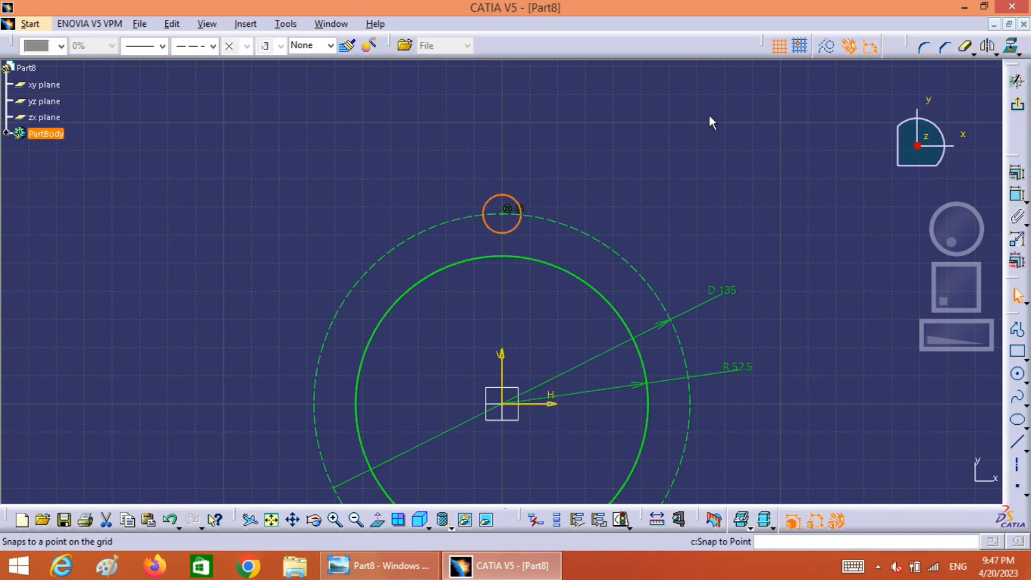
Dimension the diameter of the small hole circle on the construction circle and set it to 7.8 mm.
{"action": "left_click", "coordinate": [1021, 202]}
{"action": "left_click", "coordinate": [578, 181]}
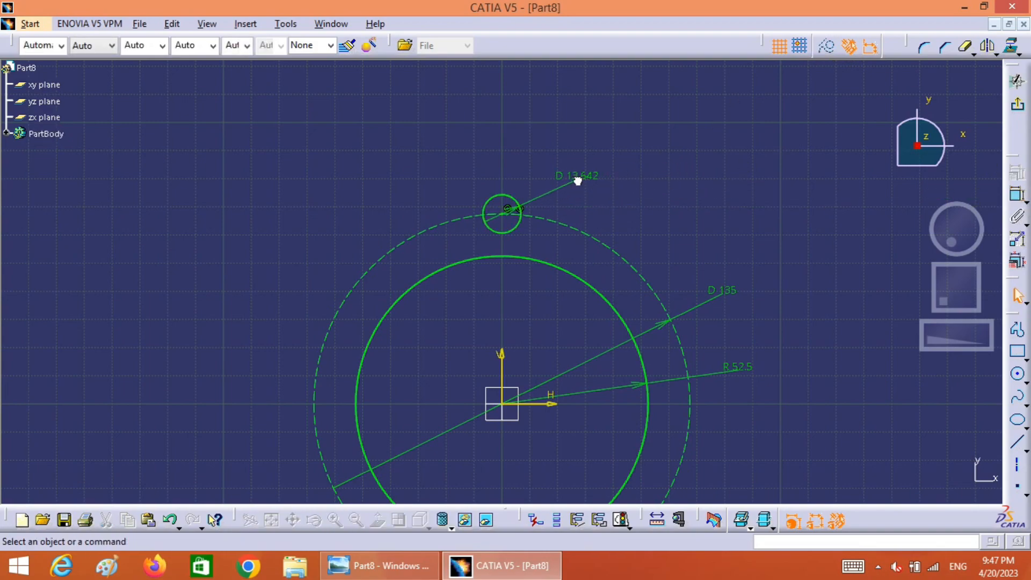
{"action": "double_click", "coordinate": [582, 178]}
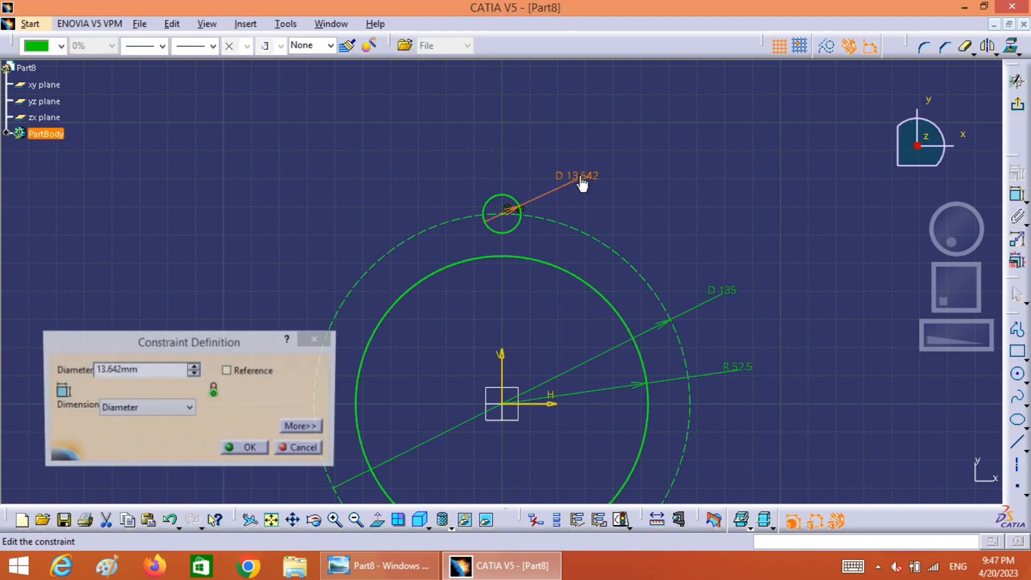
{"action": "double_click", "coordinate": [129, 370]}
{"action": "type", "text": "7.8"}
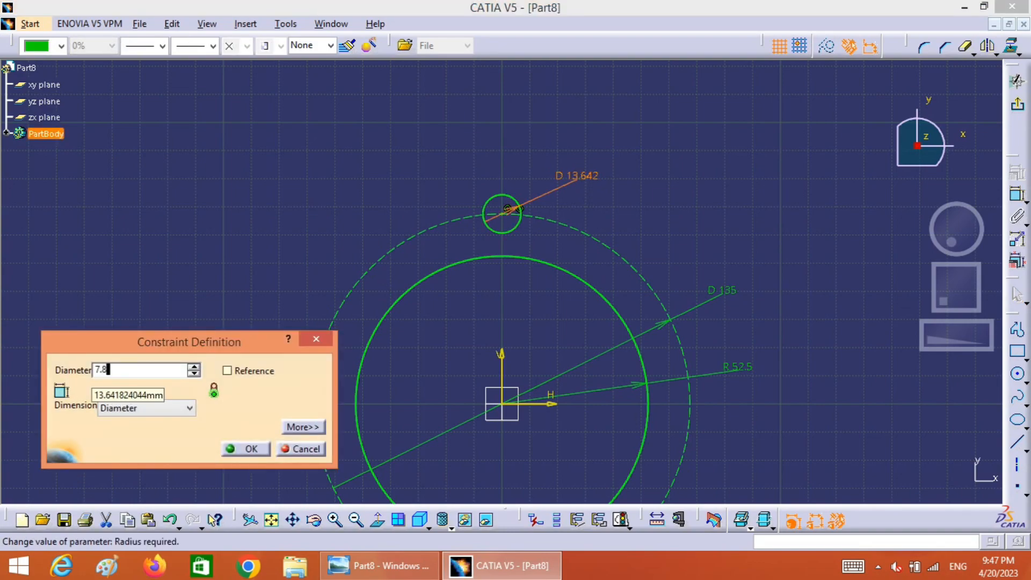
{"action": "left_click", "coordinate": [247, 449]}
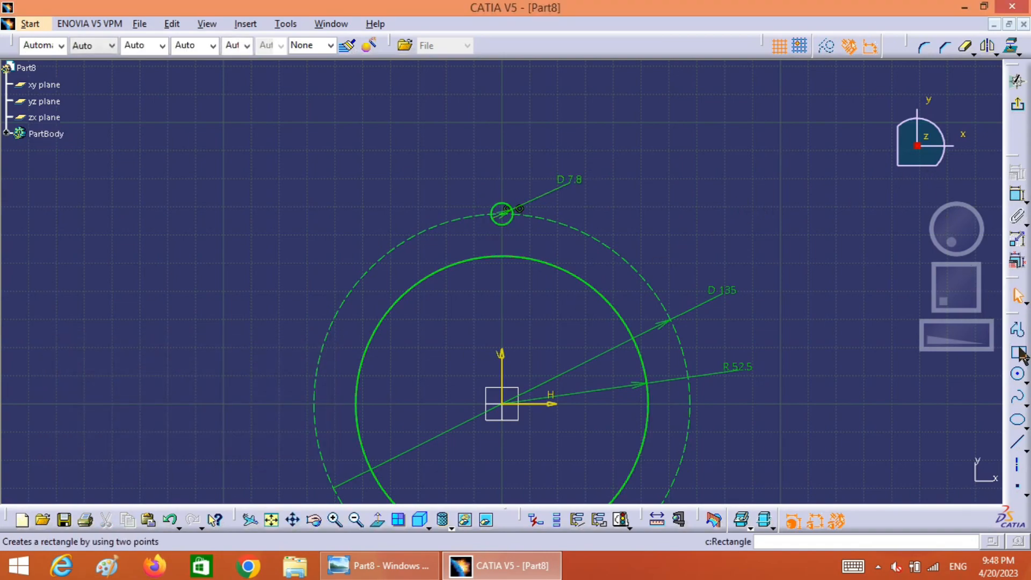
Draw a circle about 18.8 mm in diameter concentric with the 7.8 mm hole and add a diameter dimension to it.
{"action": "left_click", "coordinate": [1018, 374]}
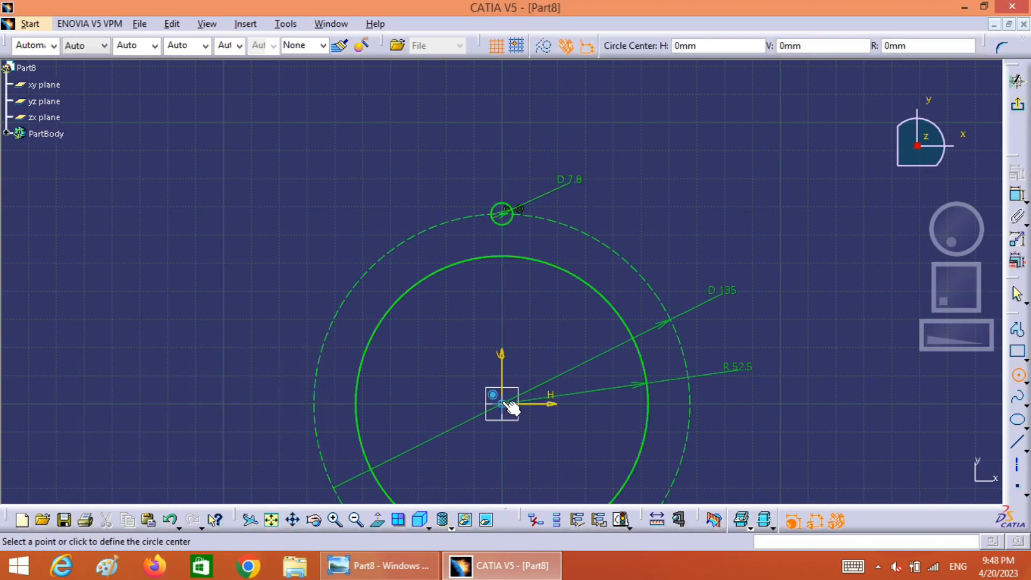
{"action": "left_click", "coordinate": [504, 214]}
{"action": "left_click", "coordinate": [526, 223]}
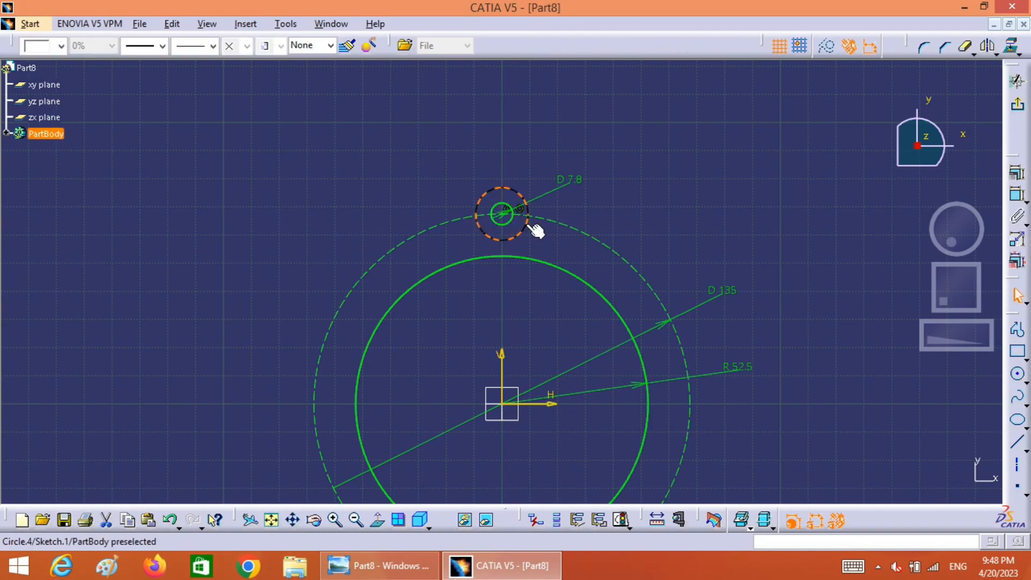
{"action": "left_click", "coordinate": [530, 226]}
{"action": "left_click", "coordinate": [1017, 195]}
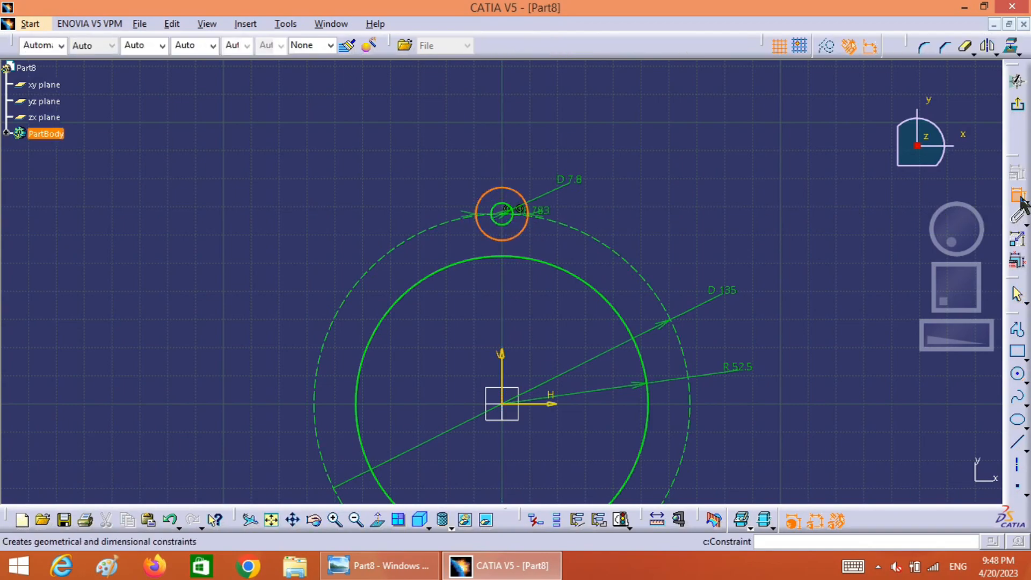
{"action": "left_click", "coordinate": [604, 198]}
Switch the lug's outer circle dimension from diameter to radius and set it to 10 mm.
{"action": "double_click", "coordinate": [599, 199]}
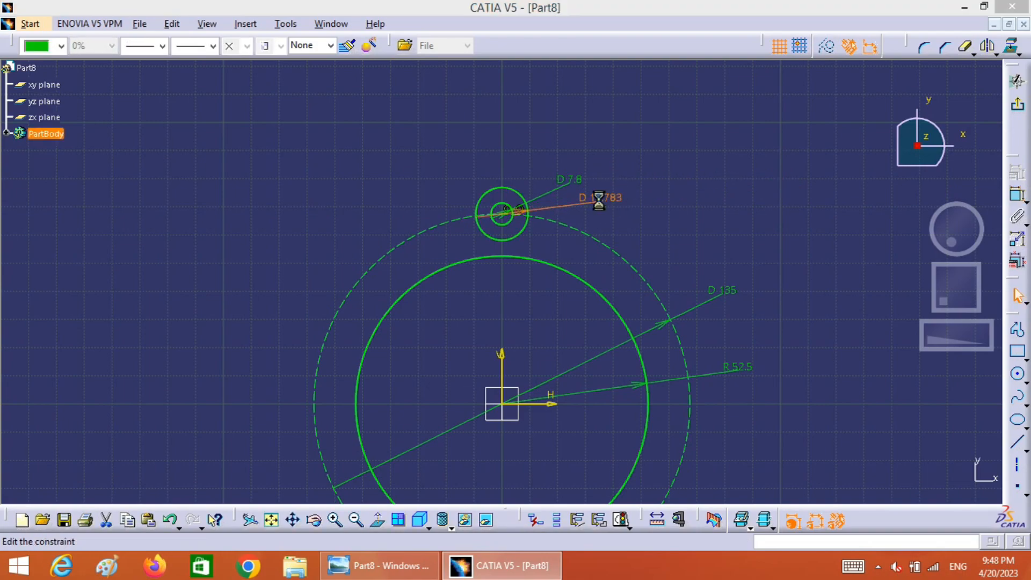
{"action": "left_click", "coordinate": [141, 407]}
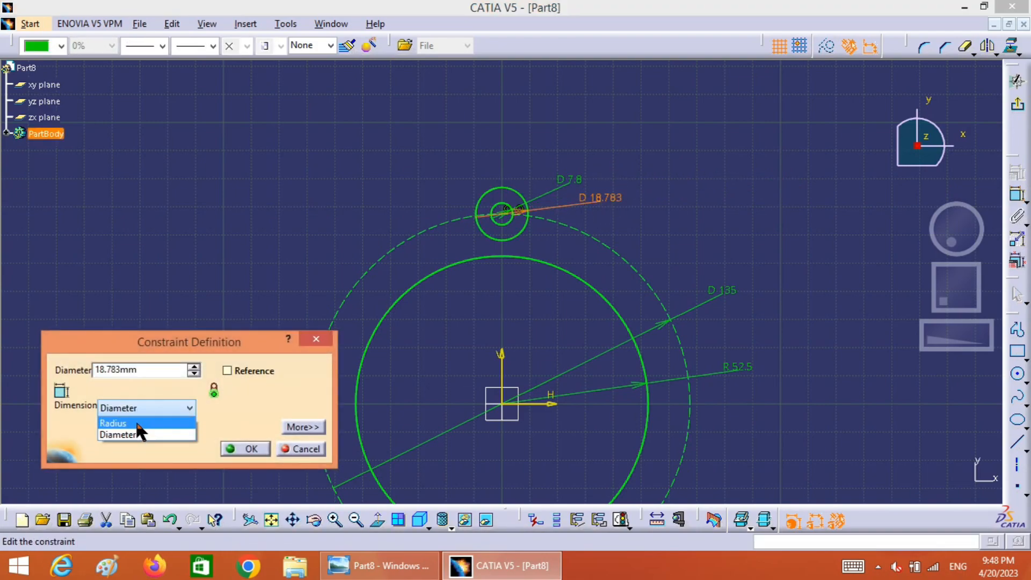
{"action": "left_click", "coordinate": [137, 423]}
{"action": "double_click", "coordinate": [137, 368]}
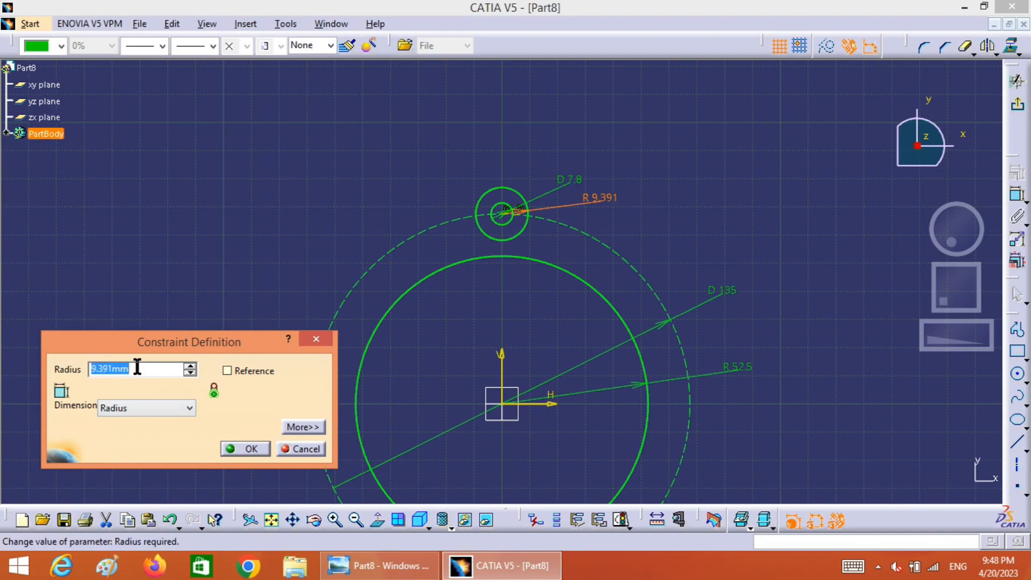
{"action": "type", "text": "10"}
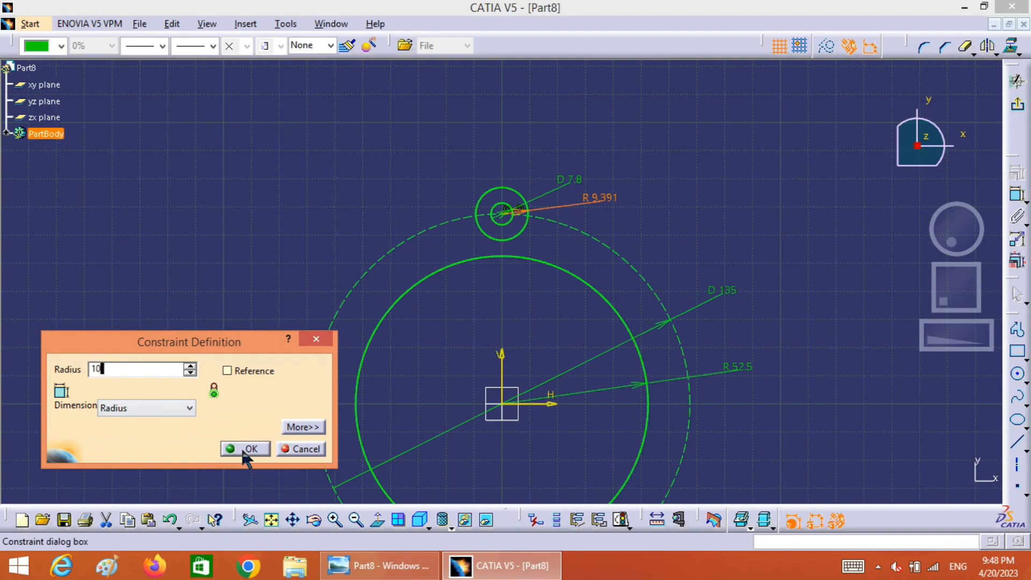
{"action": "left_click", "coordinate": [243, 452]}
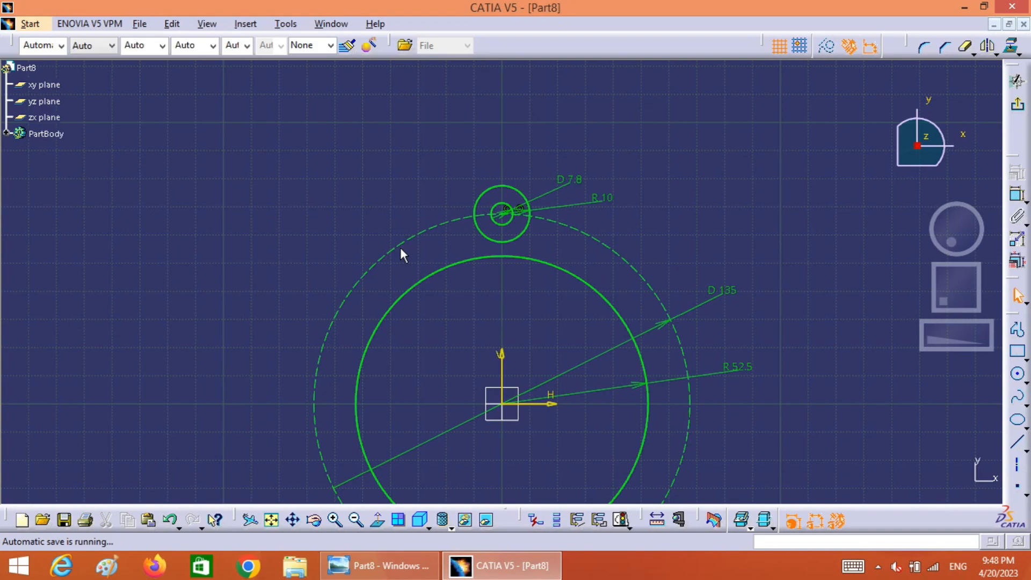
Draw two vertical lines about 49.5 mm long from either side of the 10 mm radius circle down into the base circle.
{"action": "left_click", "coordinate": [1017, 444]}
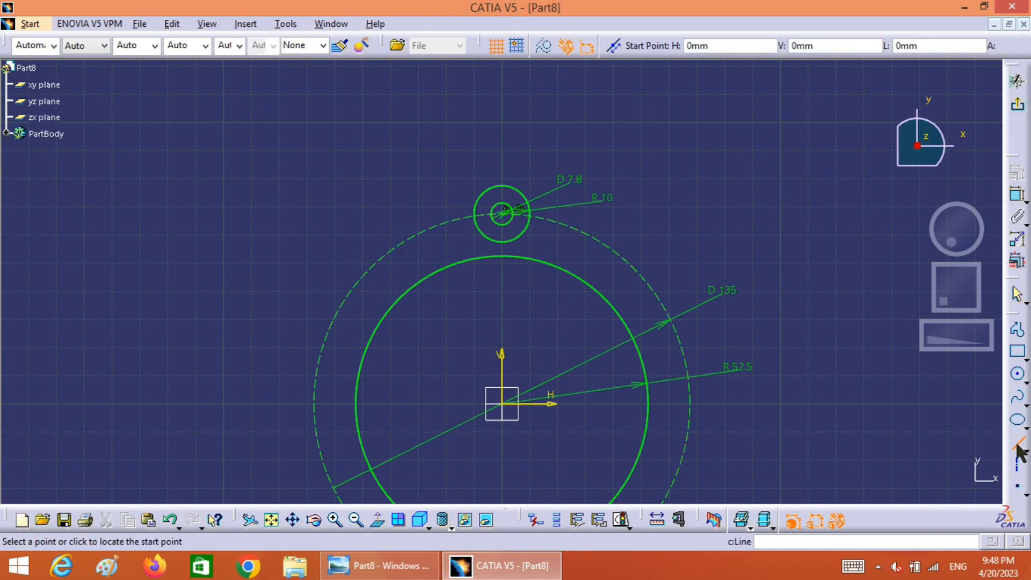
{"action": "left_click", "coordinate": [476, 215]}
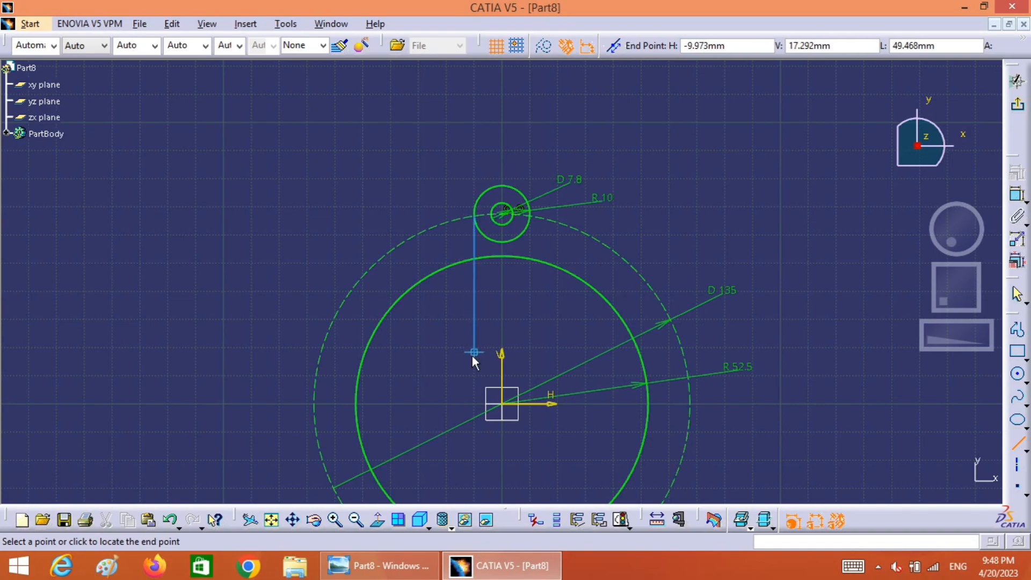
{"action": "left_click", "coordinate": [472, 356]}
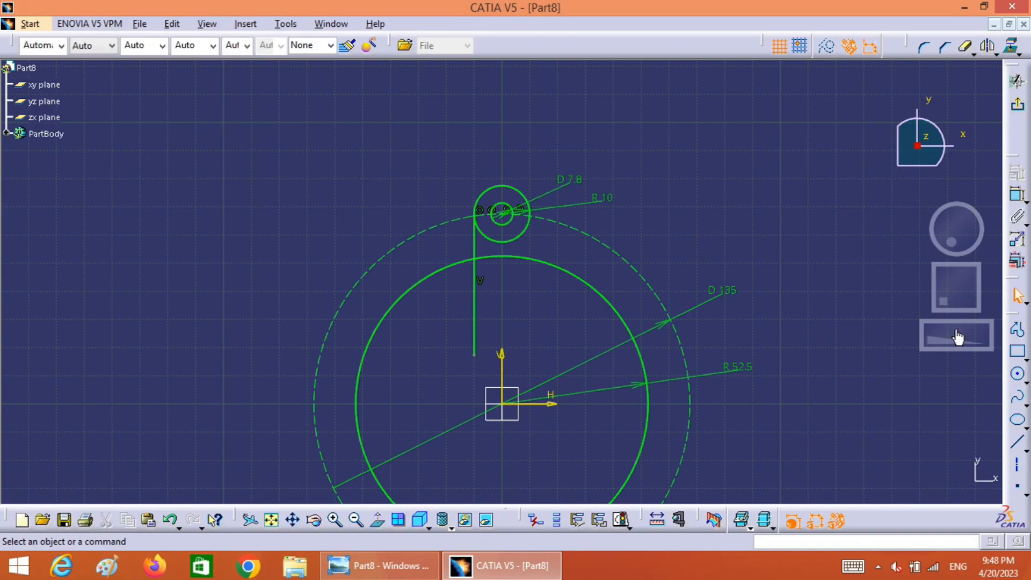
{"action": "left_click", "coordinate": [1018, 442]}
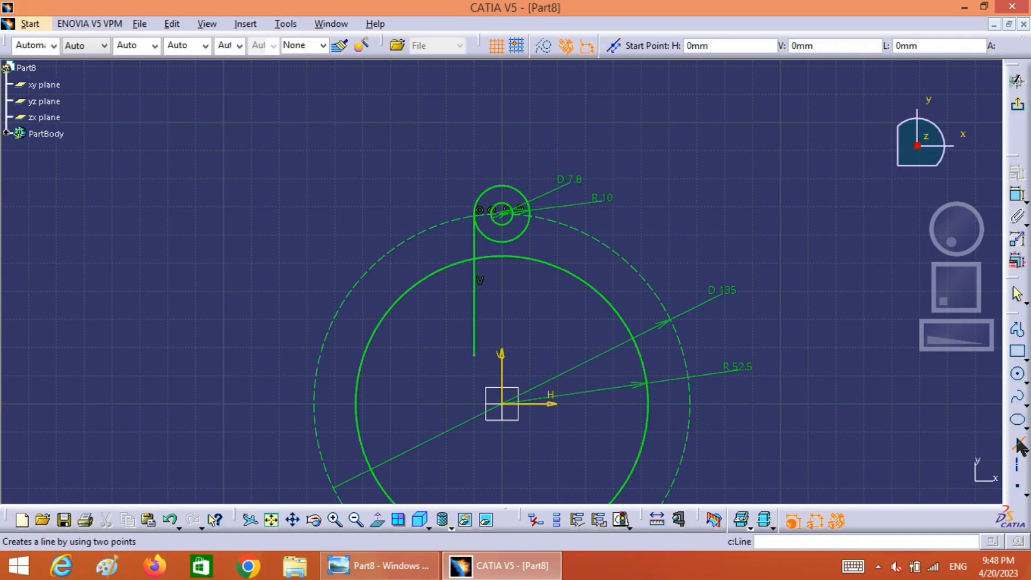
{"action": "left_click", "coordinate": [530, 215]}
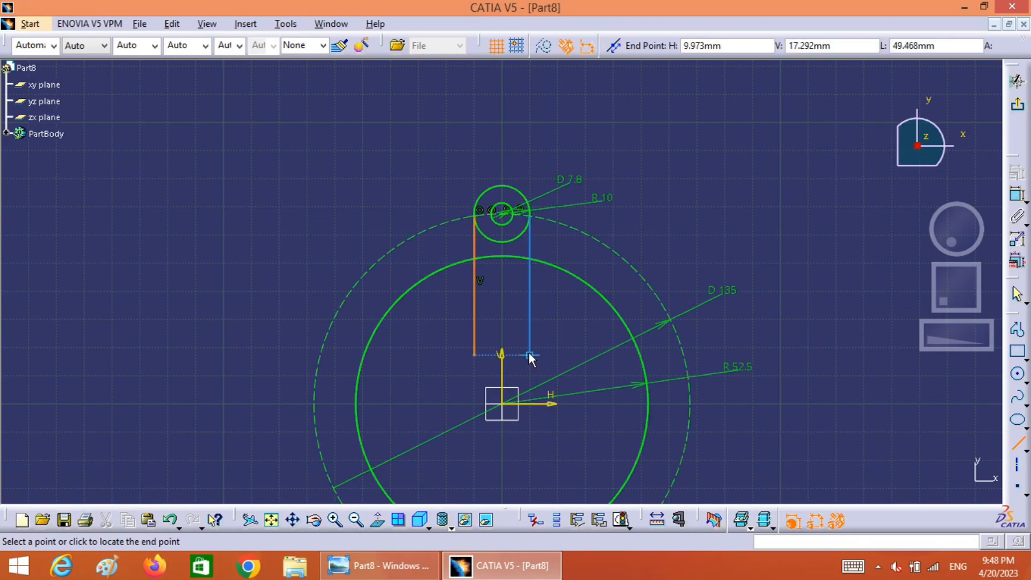
{"action": "left_click", "coordinate": [529, 354]}
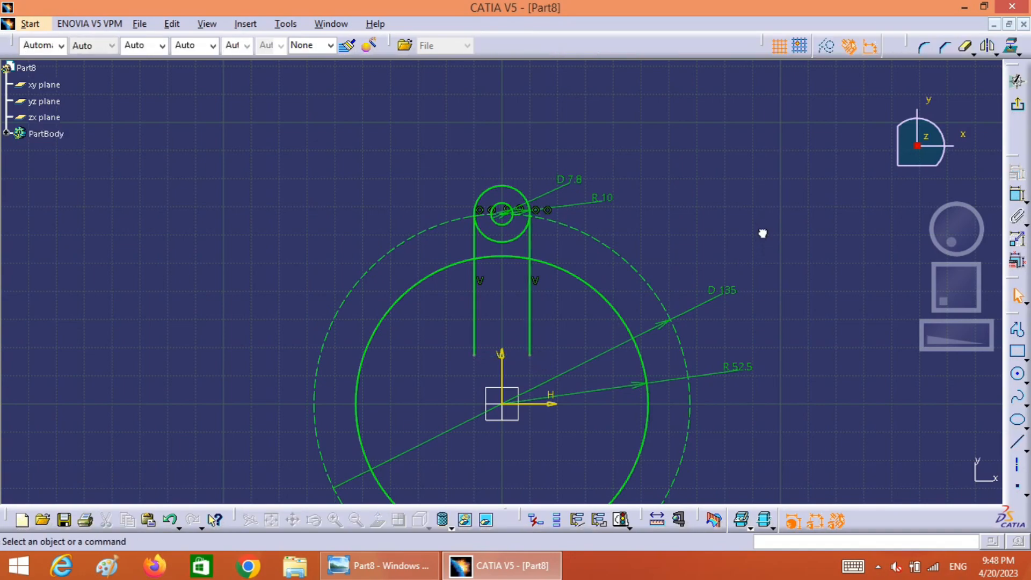
Quick-trim the line ends inside the base circle, the base arc between the lines and the lug circle's lower arc.
{"action": "double_click", "coordinate": [965, 48]}
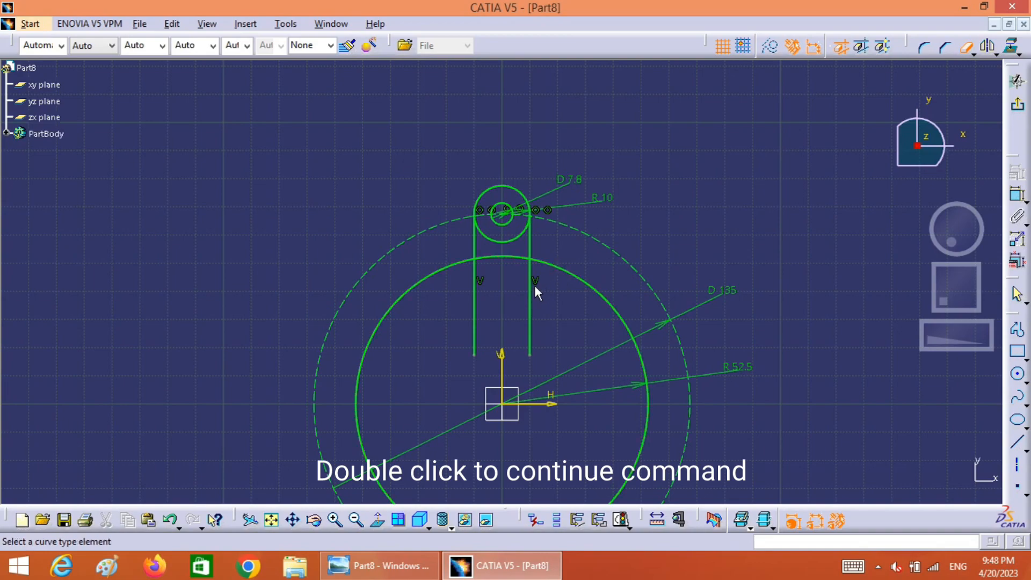
{"action": "left_click", "coordinate": [529, 298]}
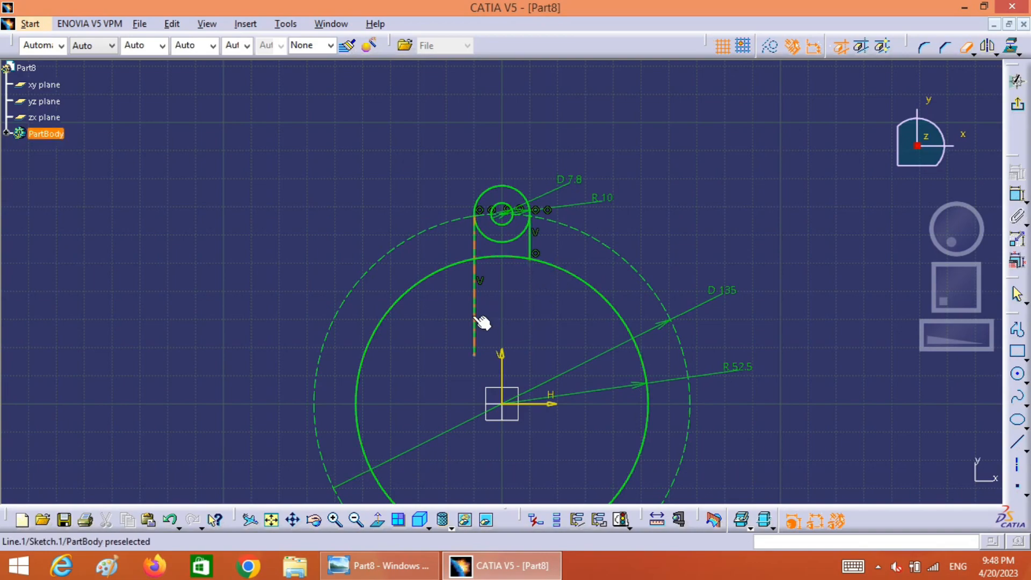
{"action": "left_click", "coordinate": [475, 311]}
{"action": "left_click", "coordinate": [514, 258]}
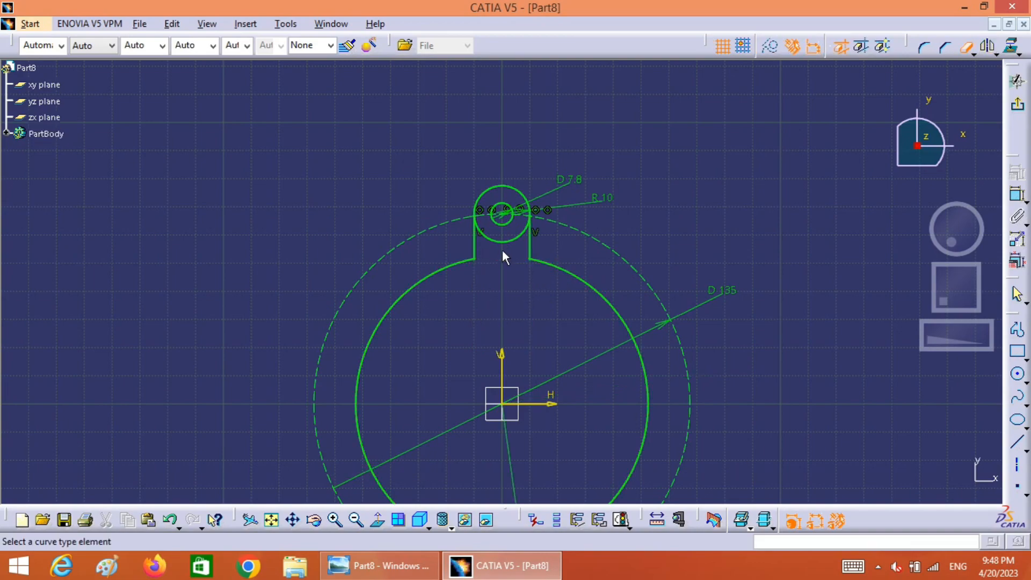
{"action": "left_click", "coordinate": [507, 242]}
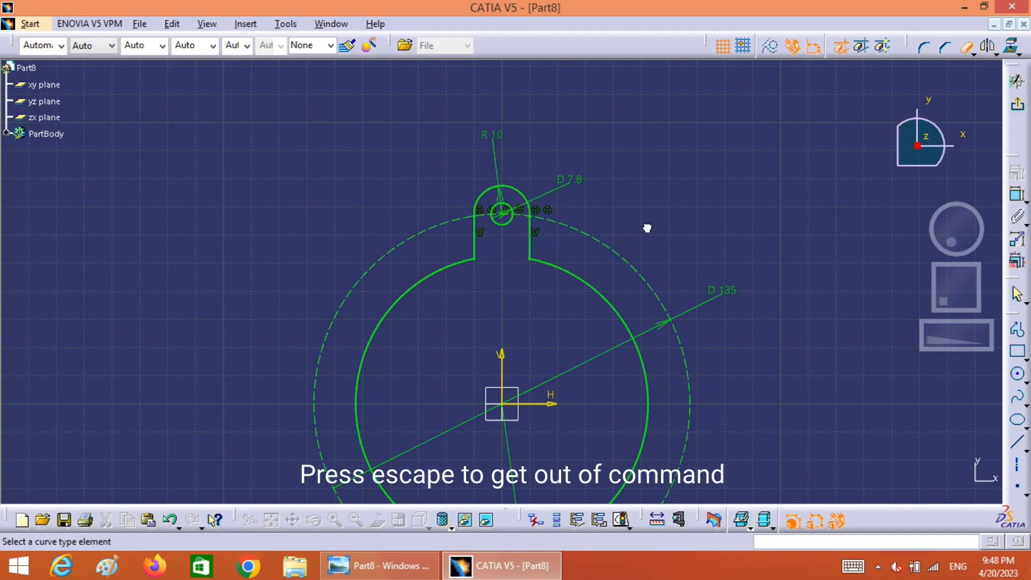
{"action": "key", "text": "Escape"}
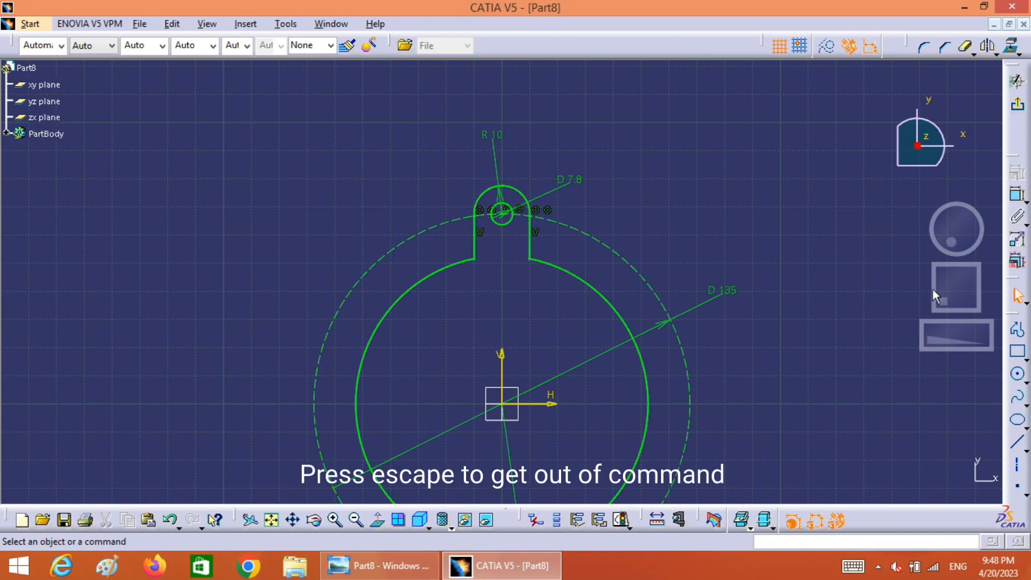
Rotate-duplicate the lug's two side lines, end arc and hole about the origin with 2 instances at 120 degrees.
{"action": "left_click_drag", "start_coordinate": [968, 294], "coordinate": [963, 276]}
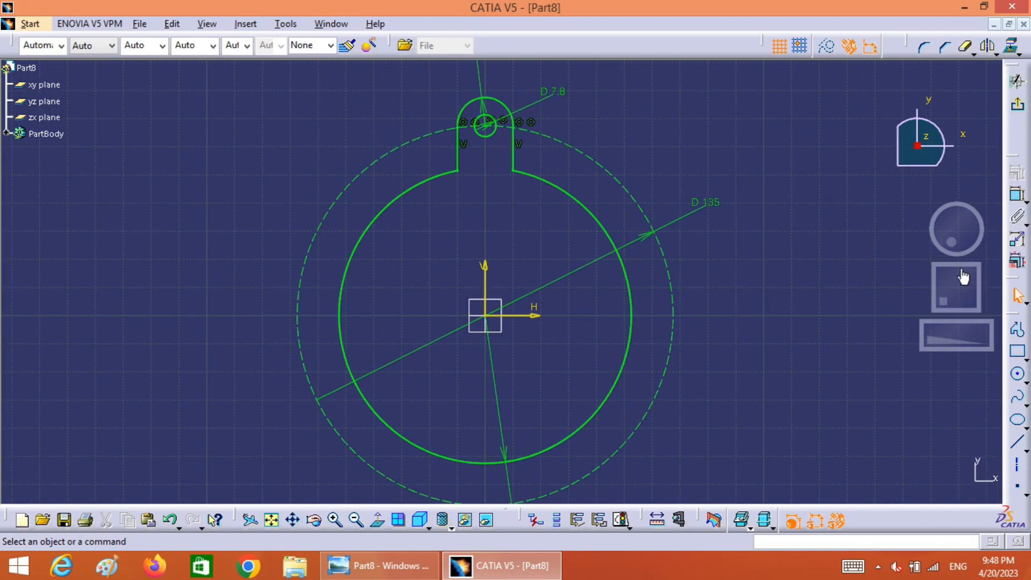
{"action": "left_click", "coordinate": [514, 157]}
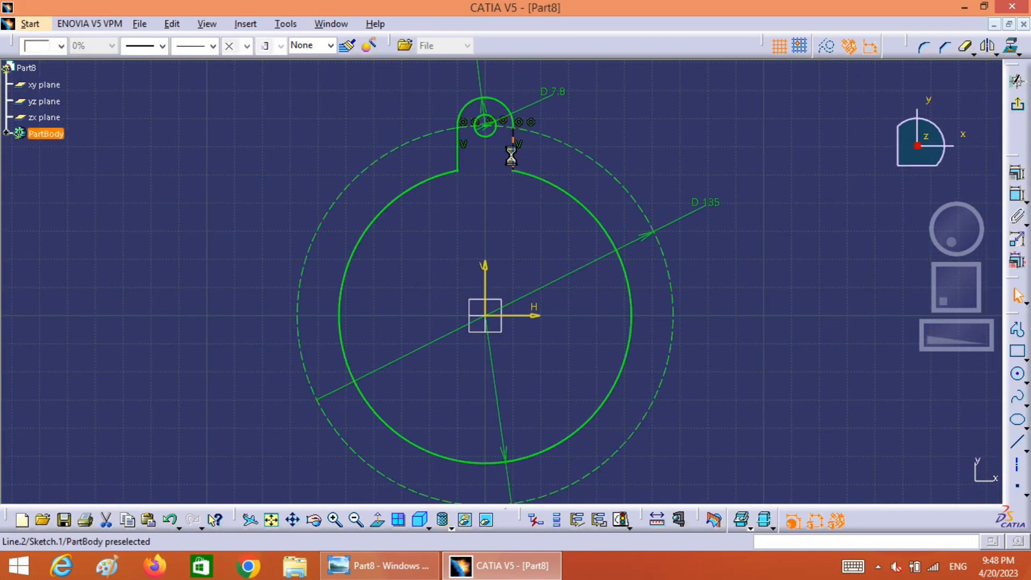
{"action": "left_click", "coordinate": [509, 107], "text": "ctrl"}
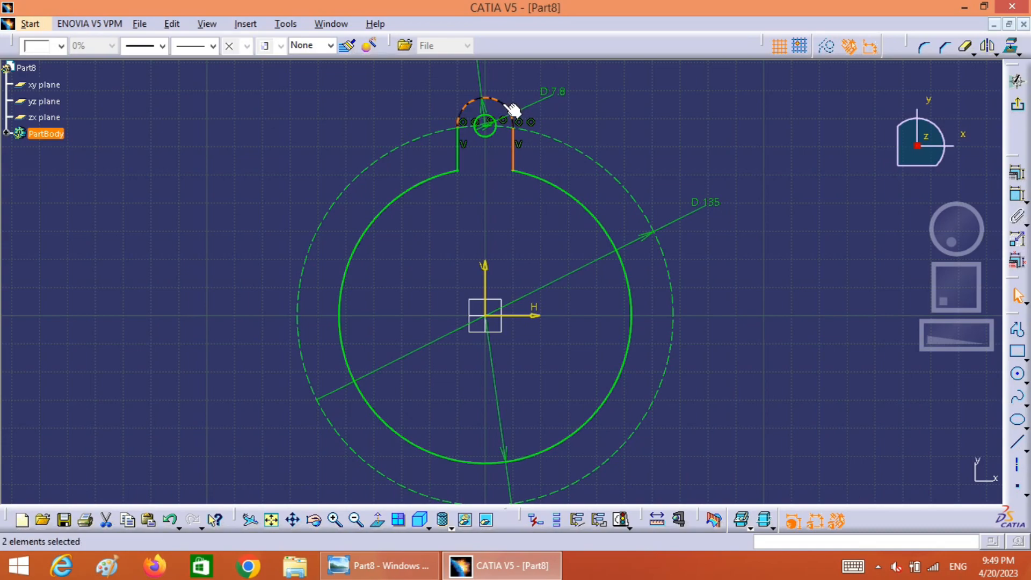
{"action": "left_click", "coordinate": [465, 150], "text": "ctrl"}
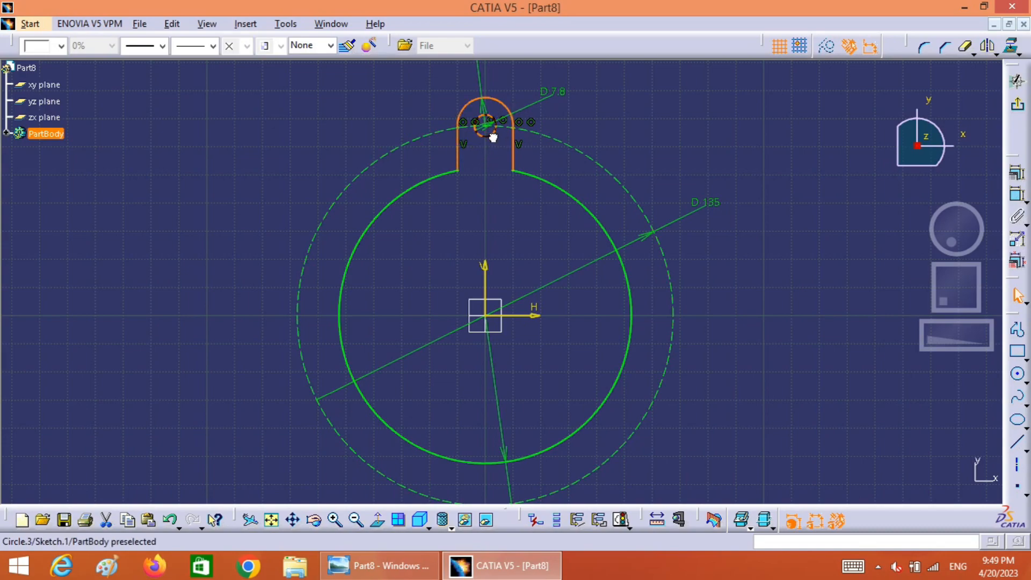
{"action": "left_click", "coordinate": [493, 137], "text": "ctrl"}
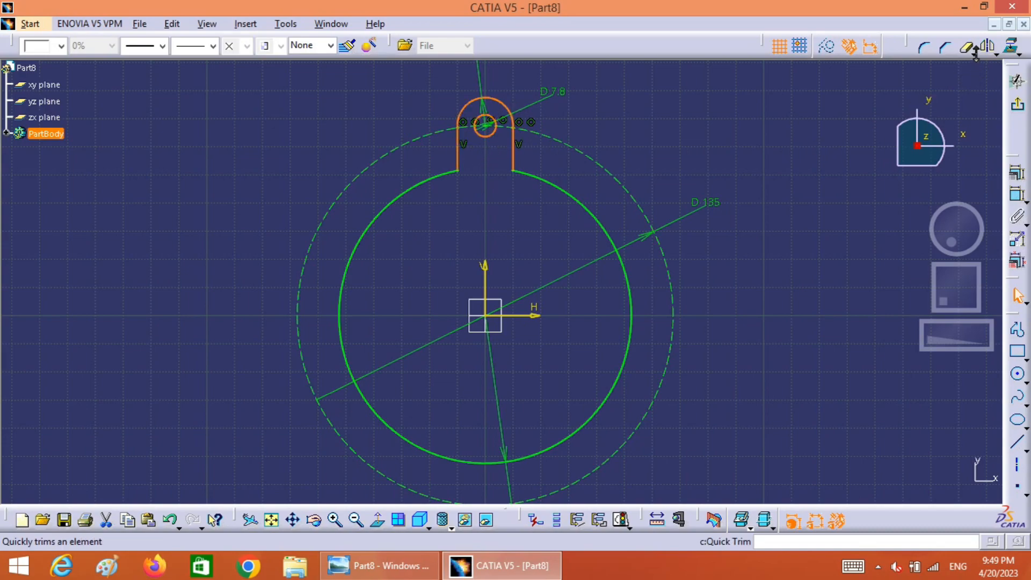
{"action": "left_click", "coordinate": [997, 54]}
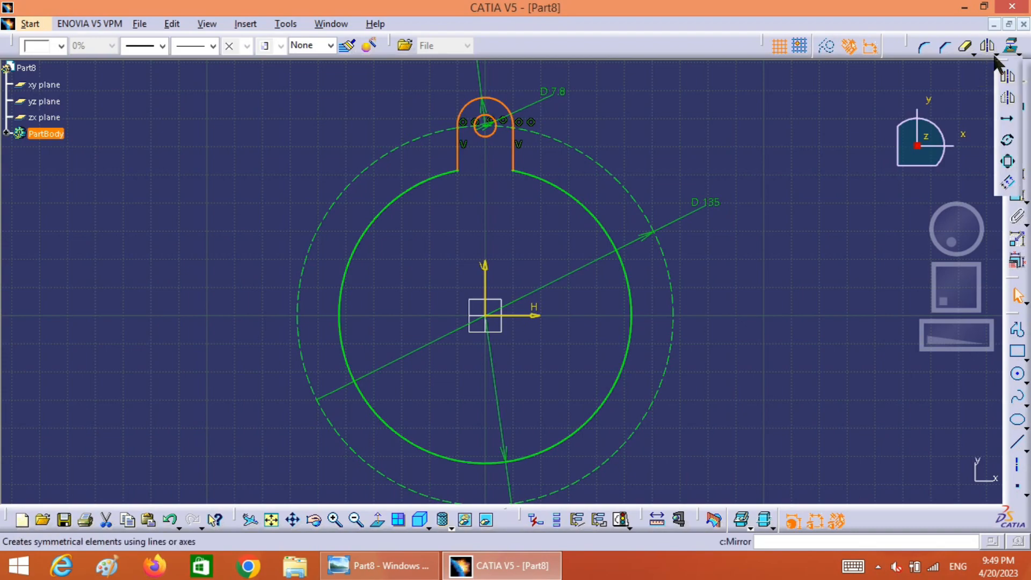
{"action": "left_click", "coordinate": [1009, 143]}
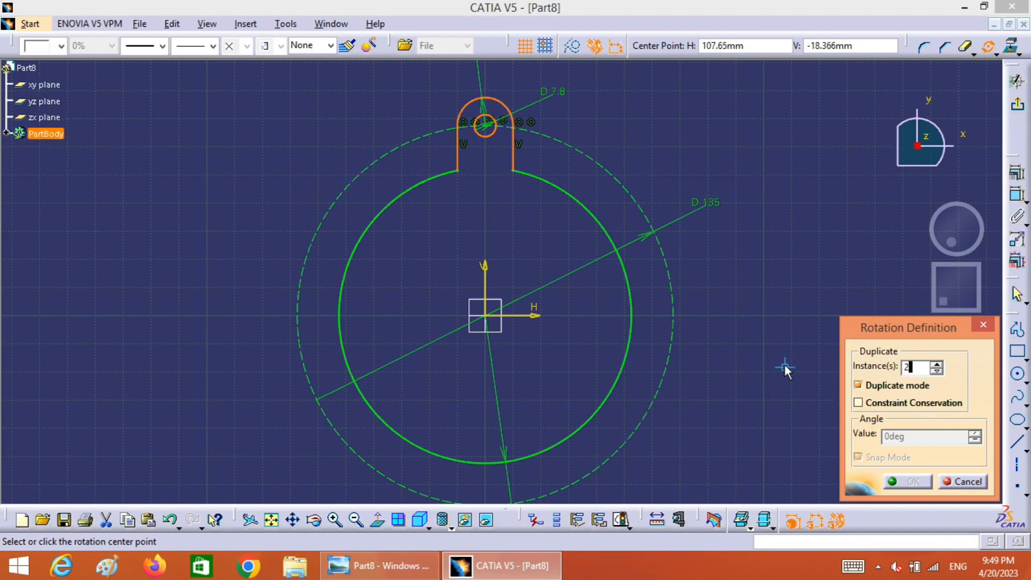
{"action": "left_click", "coordinate": [487, 317]}
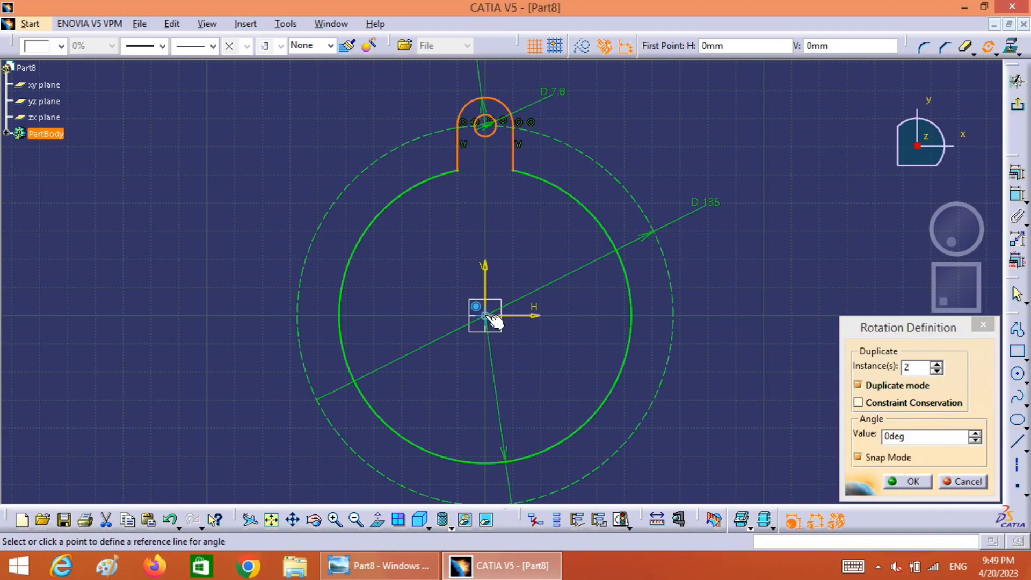
{"action": "left_click", "coordinate": [723, 316]}
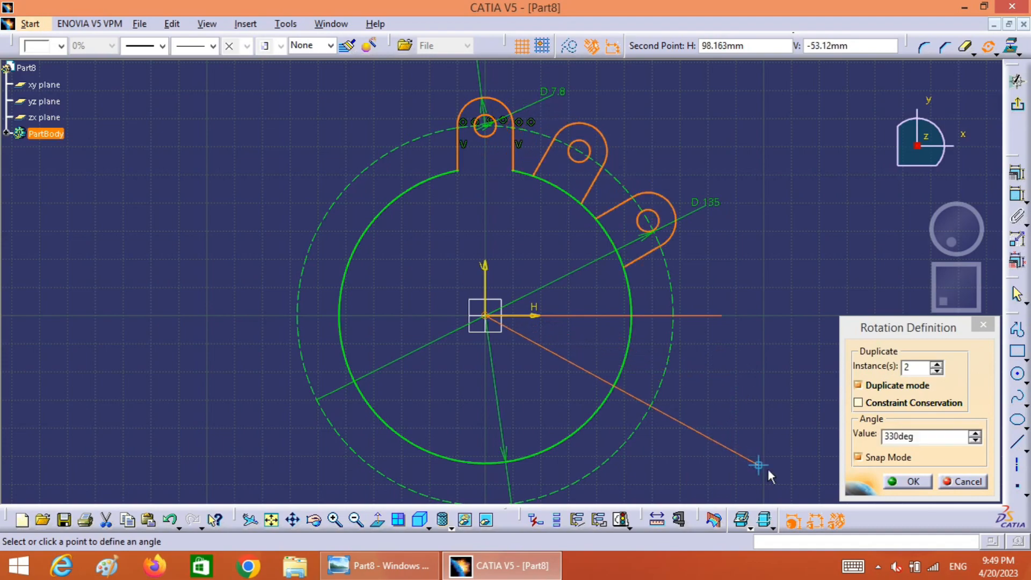
{"action": "double_click", "coordinate": [911, 436]}
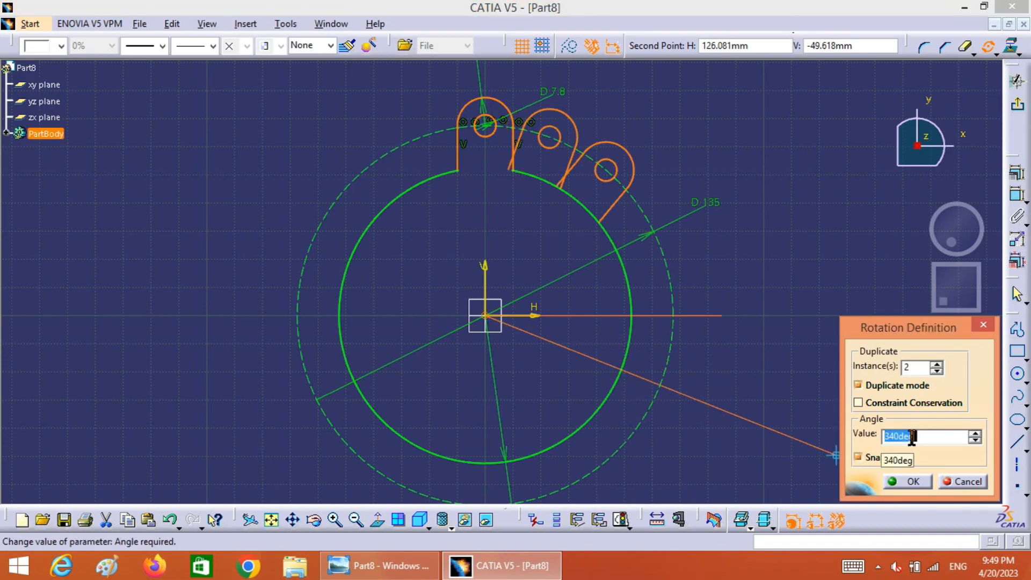
{"action": "type", "text": "120"}
{"action": "left_click", "coordinate": [912, 482]}
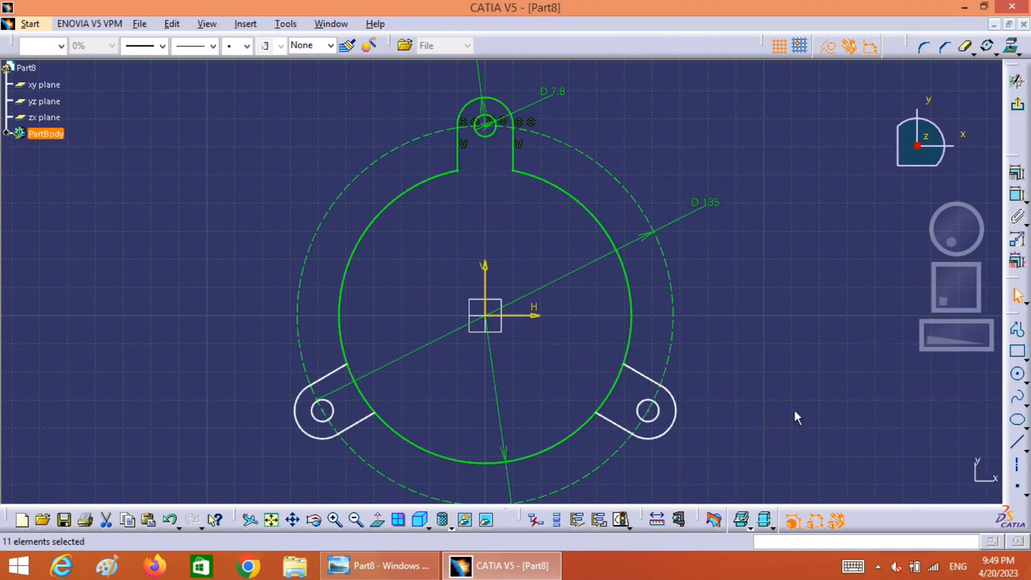
{"action": "left_click", "coordinate": [818, 399]}
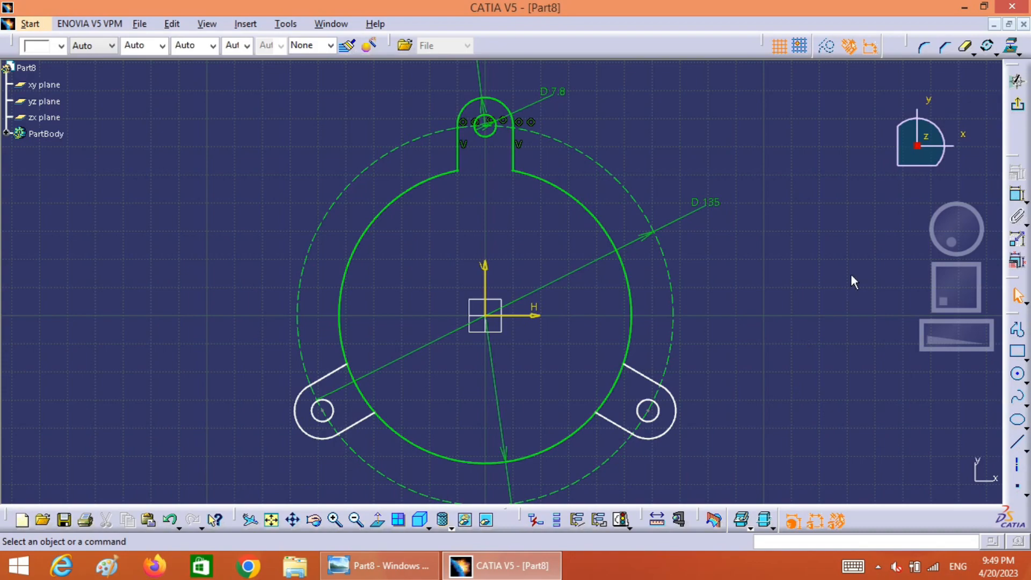
Quick-trim the base circle's arcs inside the two lower rotated lugs and exit the sketch.
{"action": "left_click", "coordinate": [967, 50]}
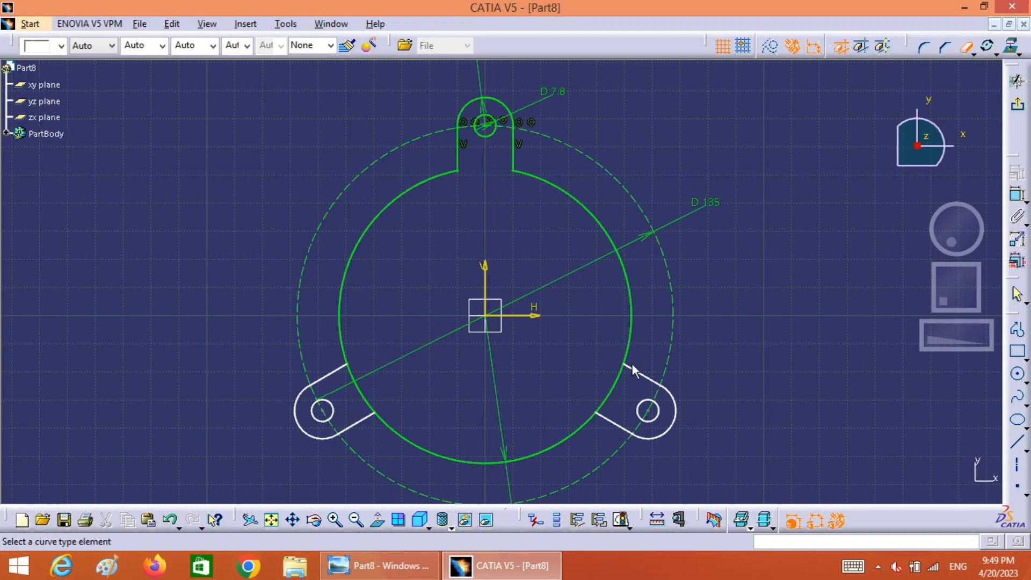
{"action": "left_click", "coordinate": [622, 384]}
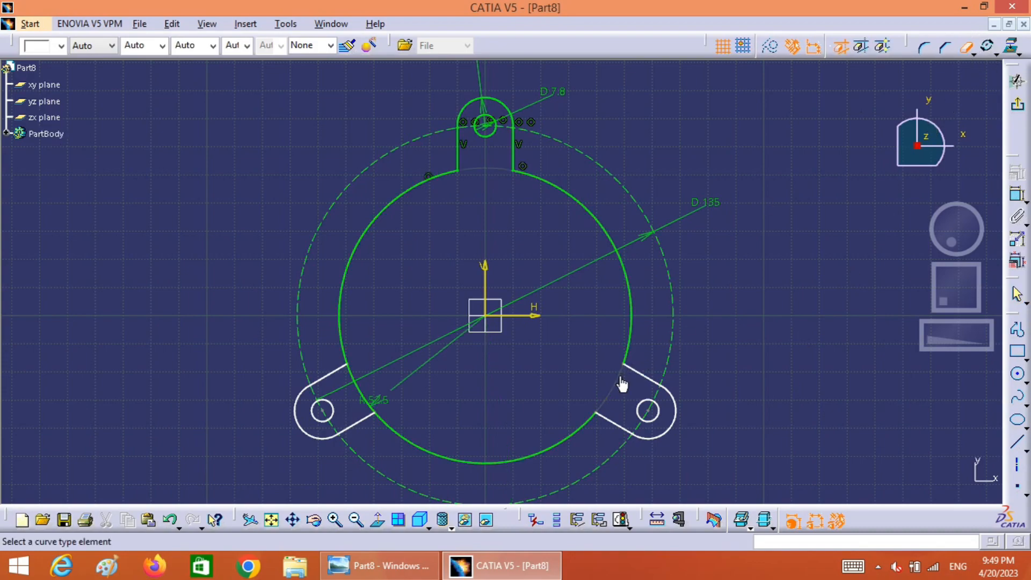
{"action": "left_click", "coordinate": [365, 396]}
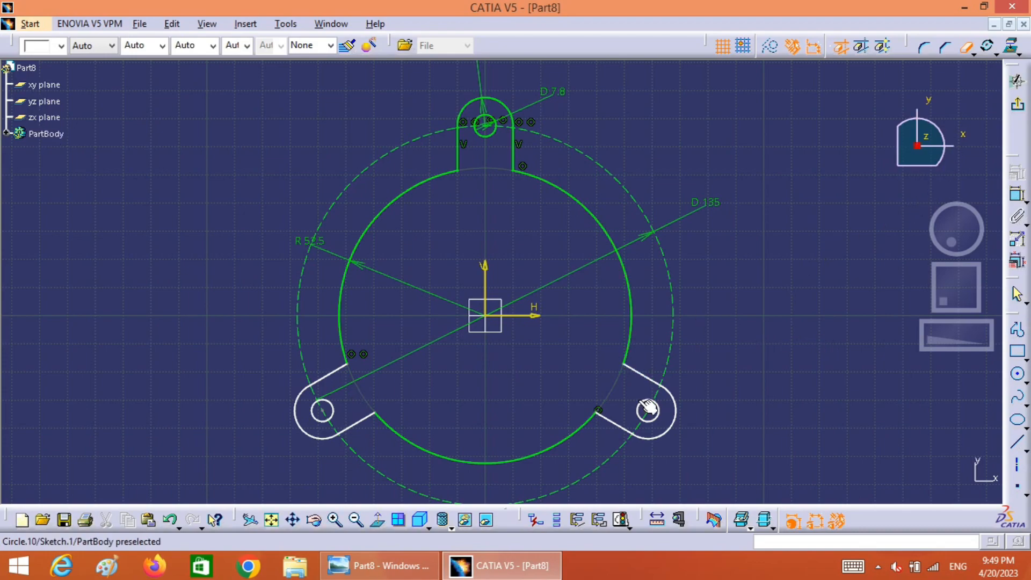
{"action": "left_click", "coordinate": [1019, 110]}
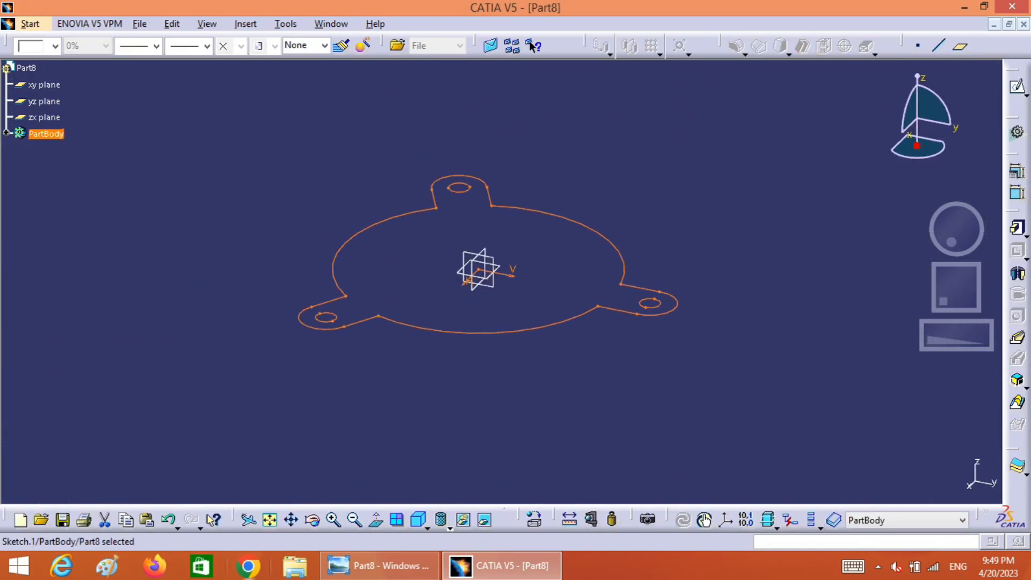
Check the base thickness on the reference drawing and pad the flange profile 8 mm.
{"action": "key", "text": "alt+Tab"}
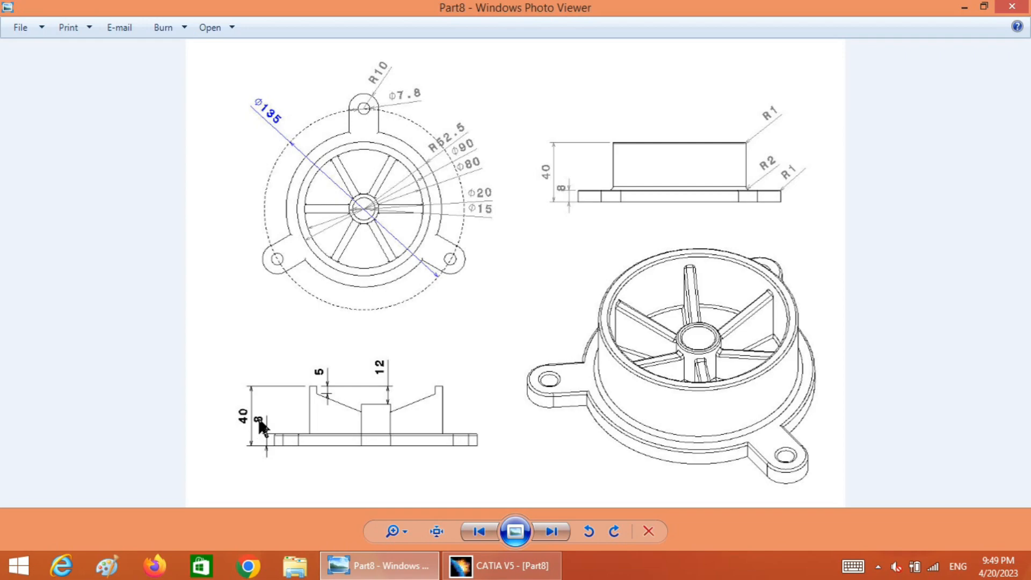
{"action": "key", "text": "alt+Tab"}
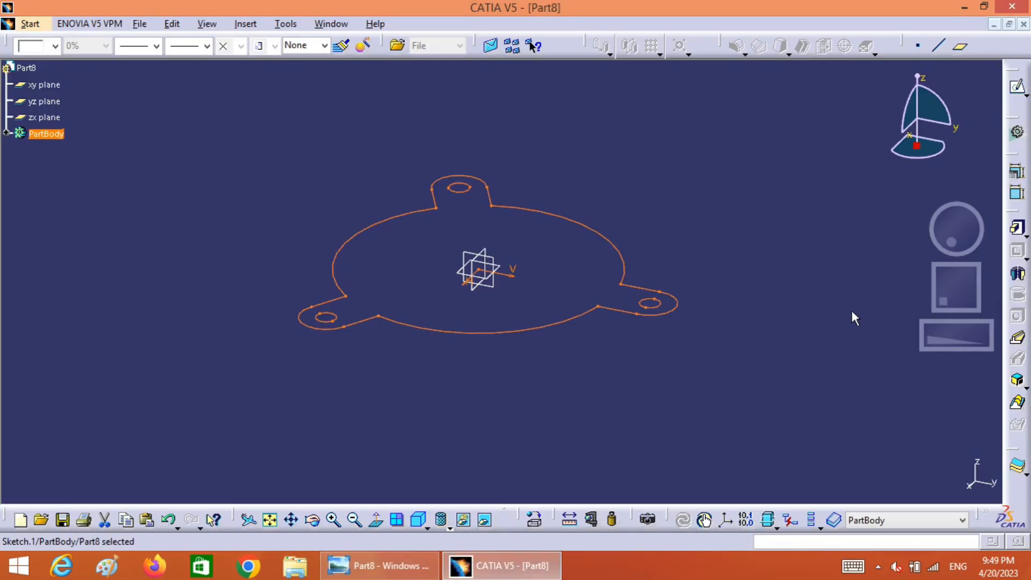
{"action": "left_click", "coordinate": [1018, 230]}
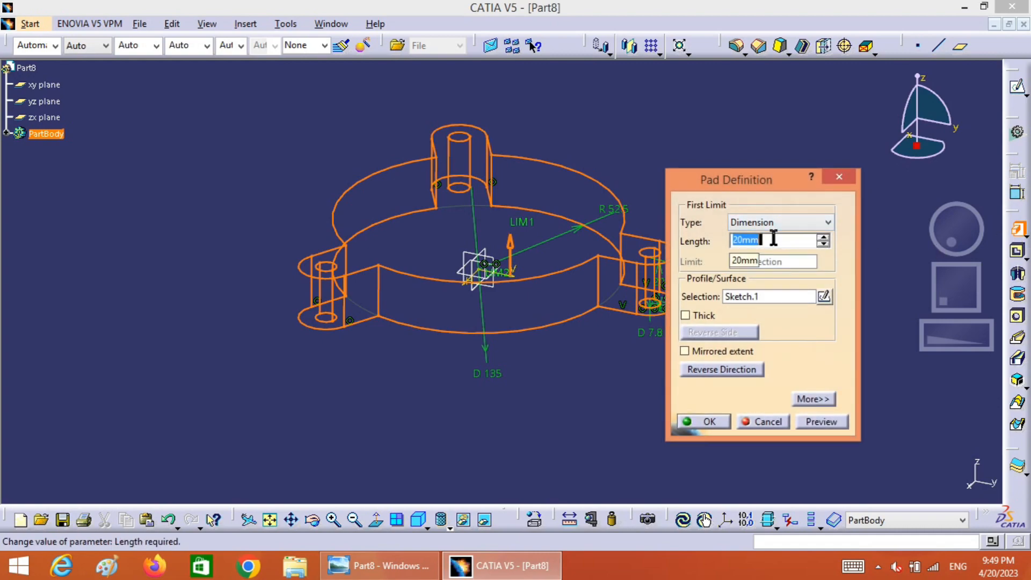
{"action": "type", "text": "8"}
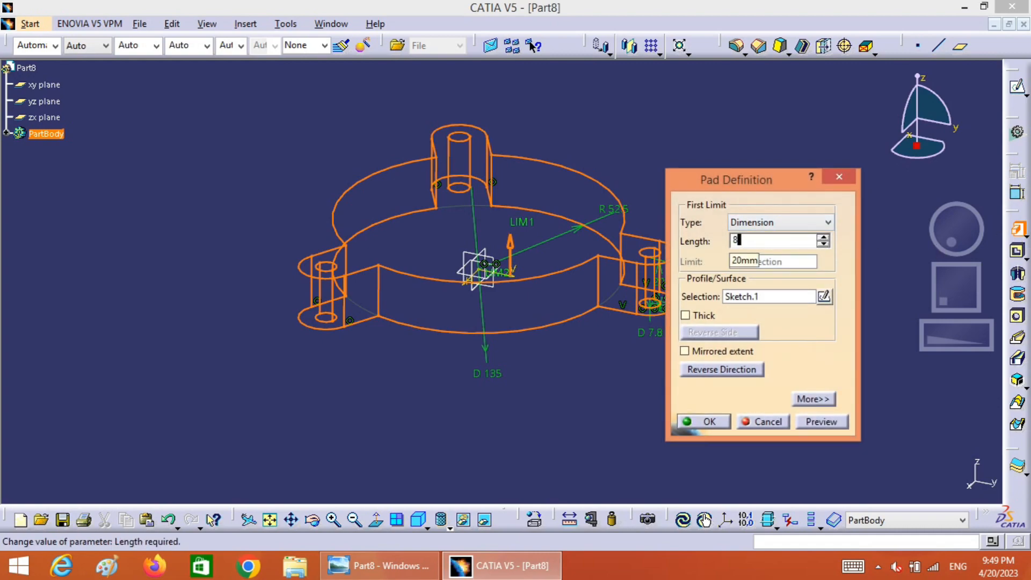
{"action": "left_click", "coordinate": [717, 425]}
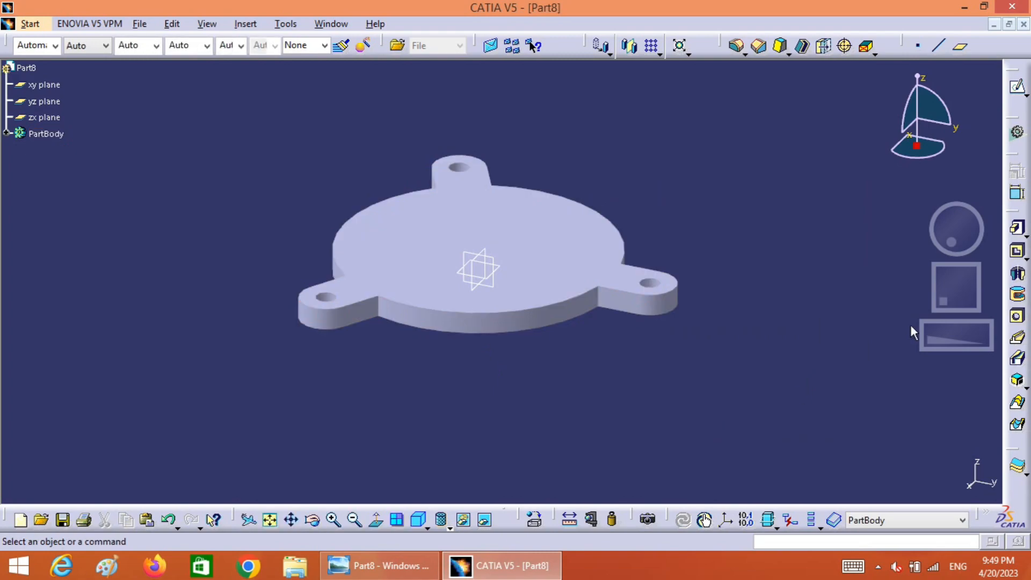
Start a sketch on the flange's top face and draw a circle about 26.4 mm in diameter centred on the origin.
{"action": "left_click_drag", "start_coordinate": [956, 234], "coordinate": [955, 260]}
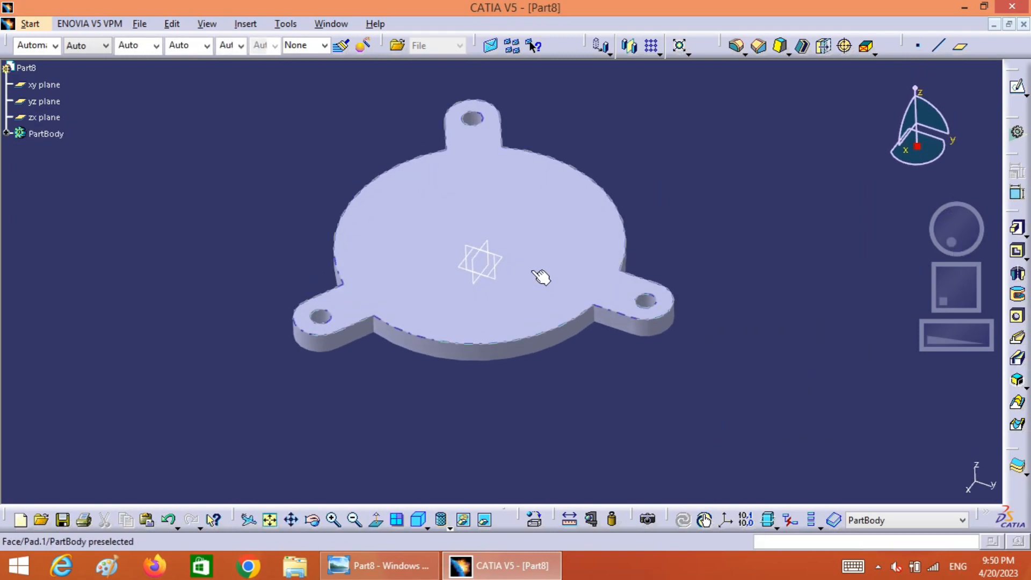
{"action": "left_click", "coordinate": [542, 277]}
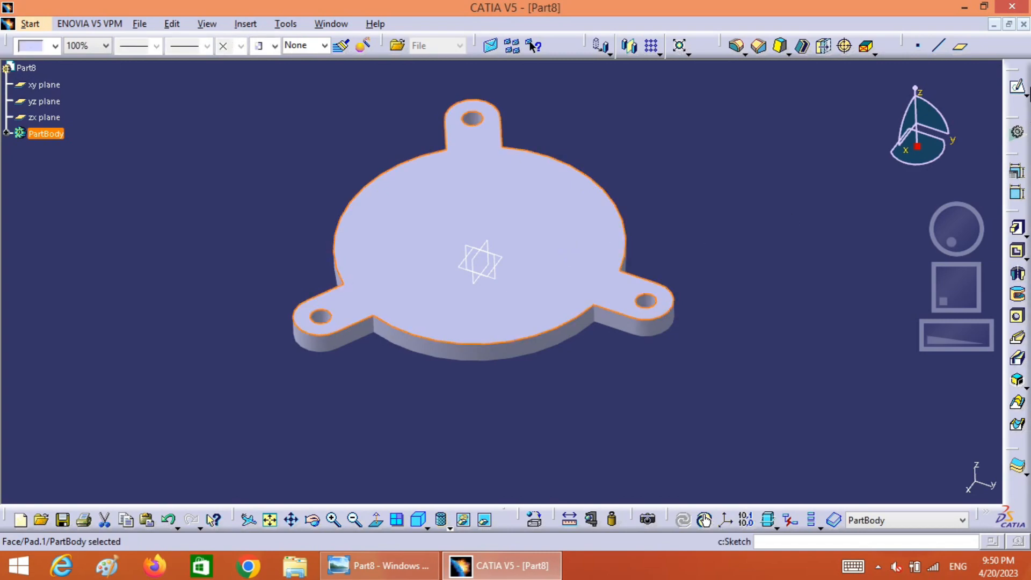
{"action": "left_click", "coordinate": [1018, 92]}
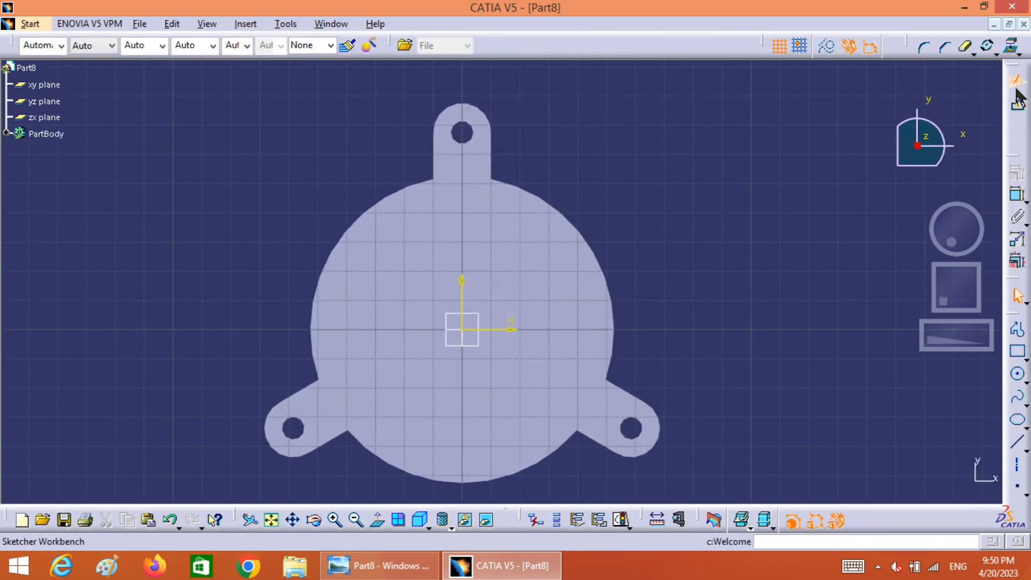
{"action": "left_click", "coordinate": [378, 566]}
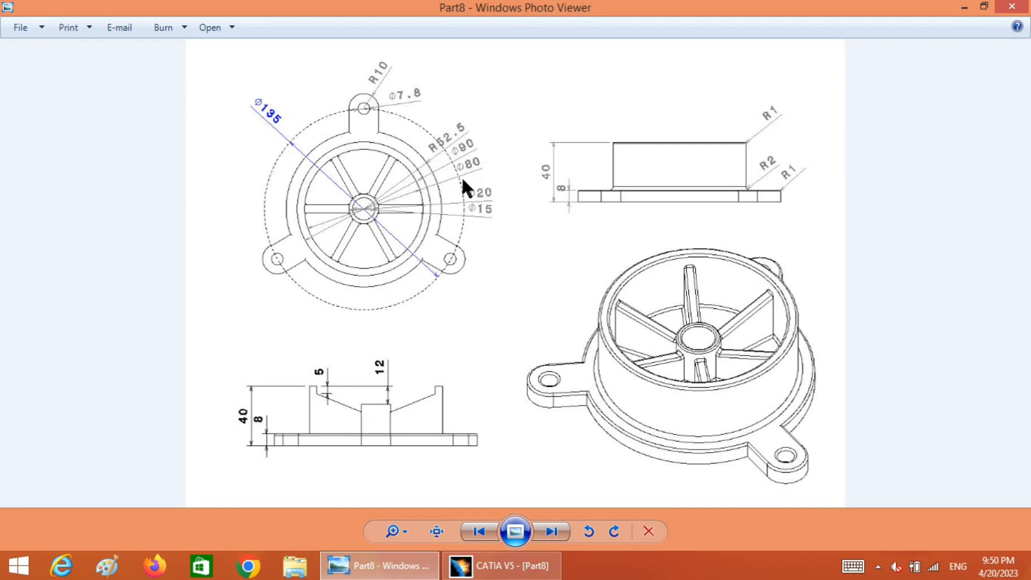
{"action": "left_click", "coordinate": [500, 566]}
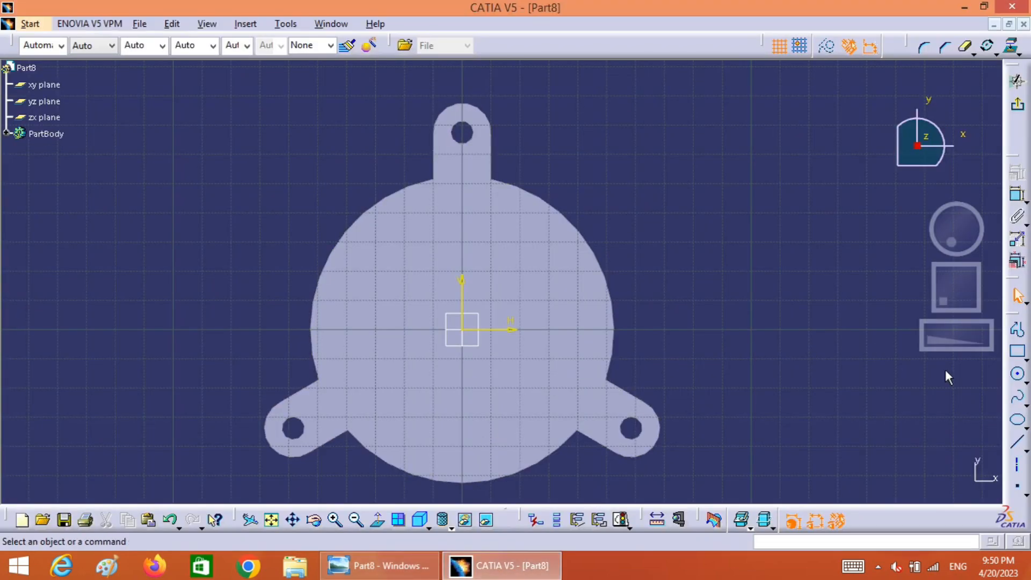
{"action": "left_click", "coordinate": [1018, 374]}
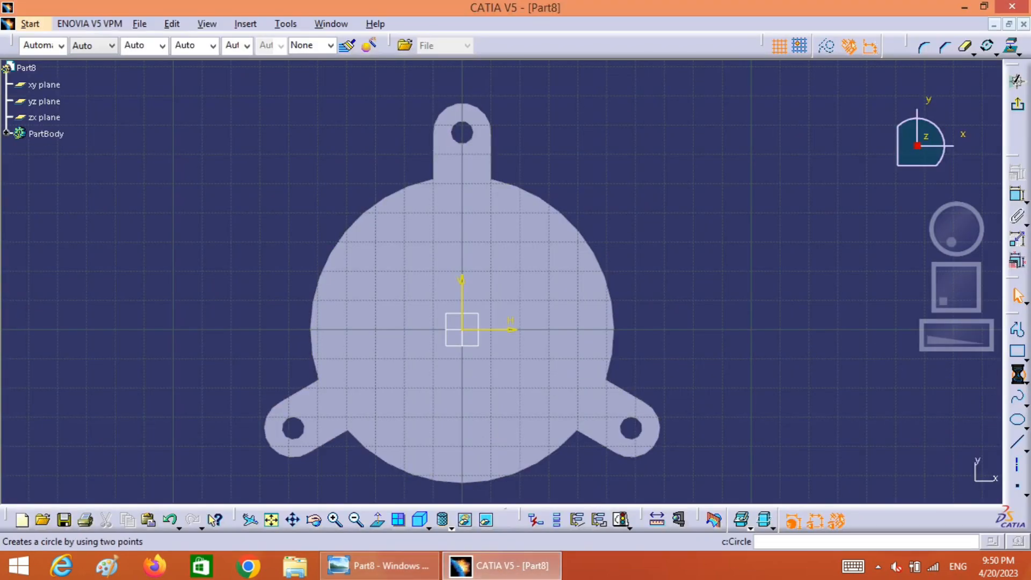
{"action": "left_click", "coordinate": [467, 330]}
{"action": "left_click", "coordinate": [499, 344]}
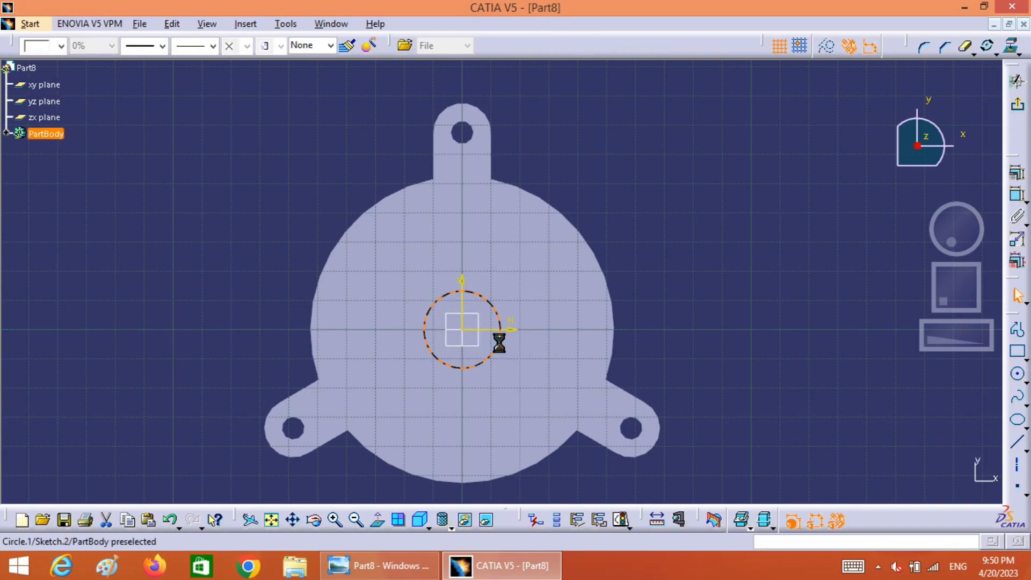
Dimension the central circle as a diameter, set it to 20 mm, and exit the sketch.
{"action": "left_click", "coordinate": [1017, 193]}
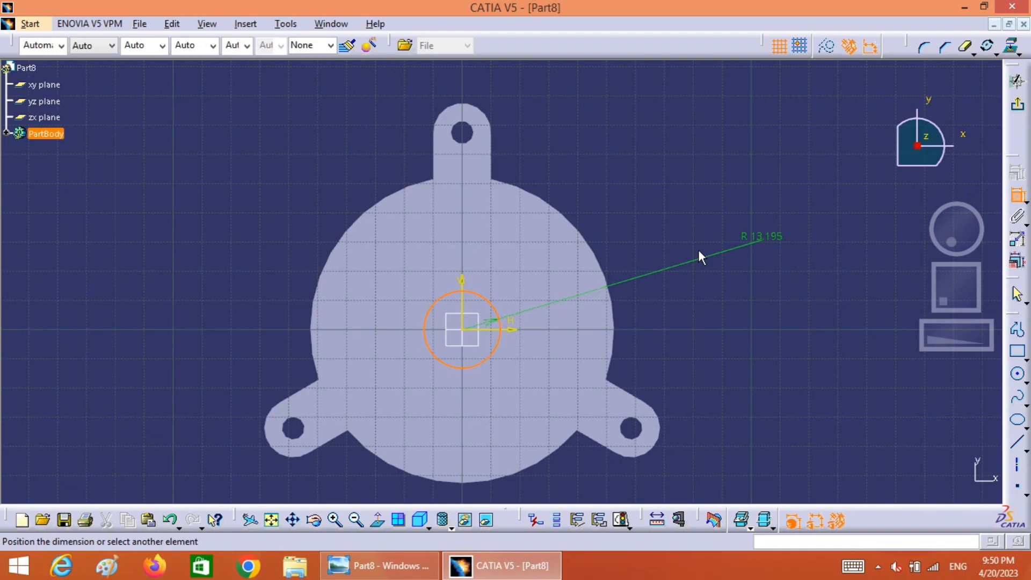
{"action": "left_click", "coordinate": [640, 272]}
{"action": "double_click", "coordinate": [615, 280]}
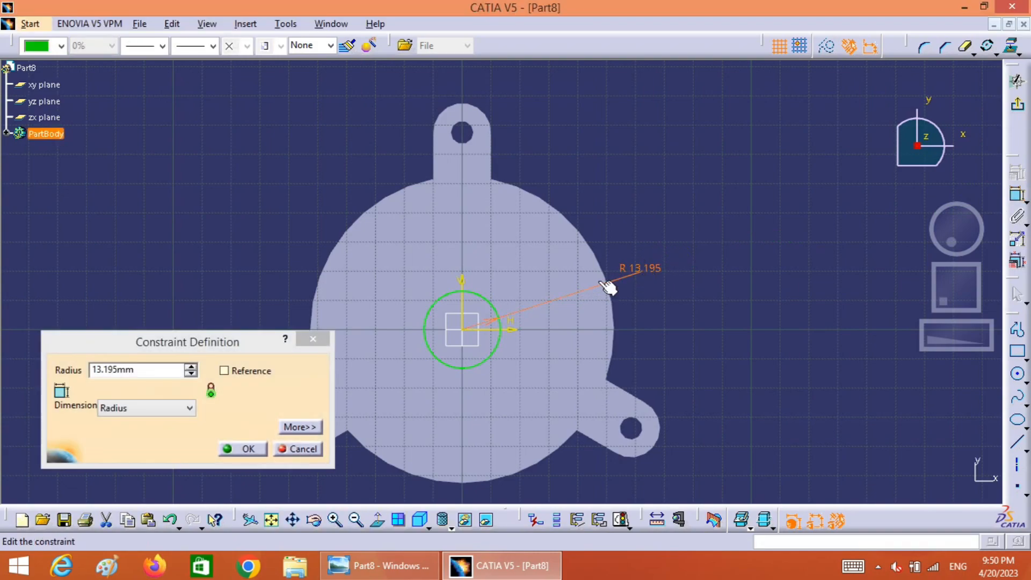
{"action": "left_click", "coordinate": [163, 410]}
{"action": "left_click", "coordinate": [146, 432]}
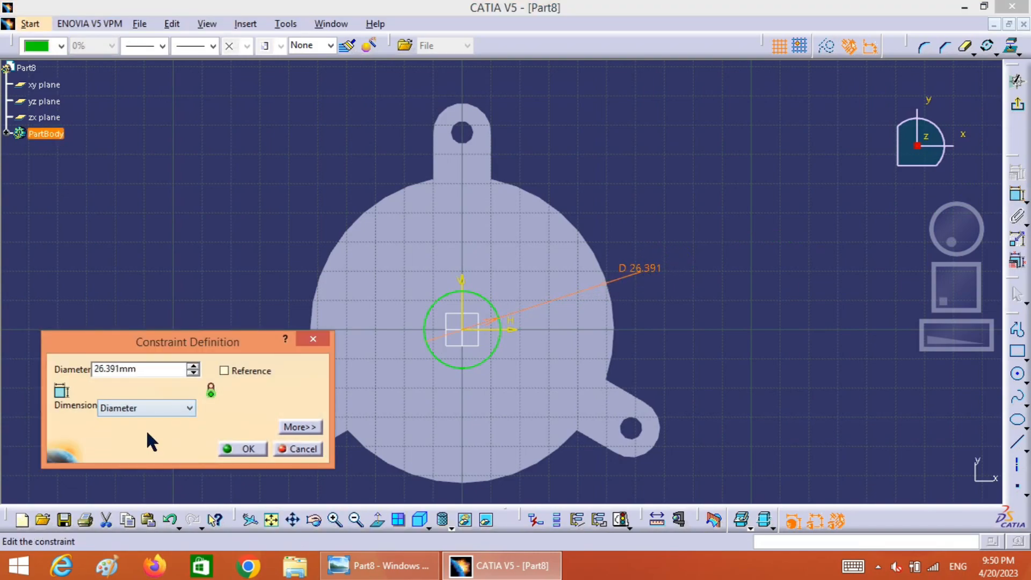
{"action": "double_click", "coordinate": [139, 375]}
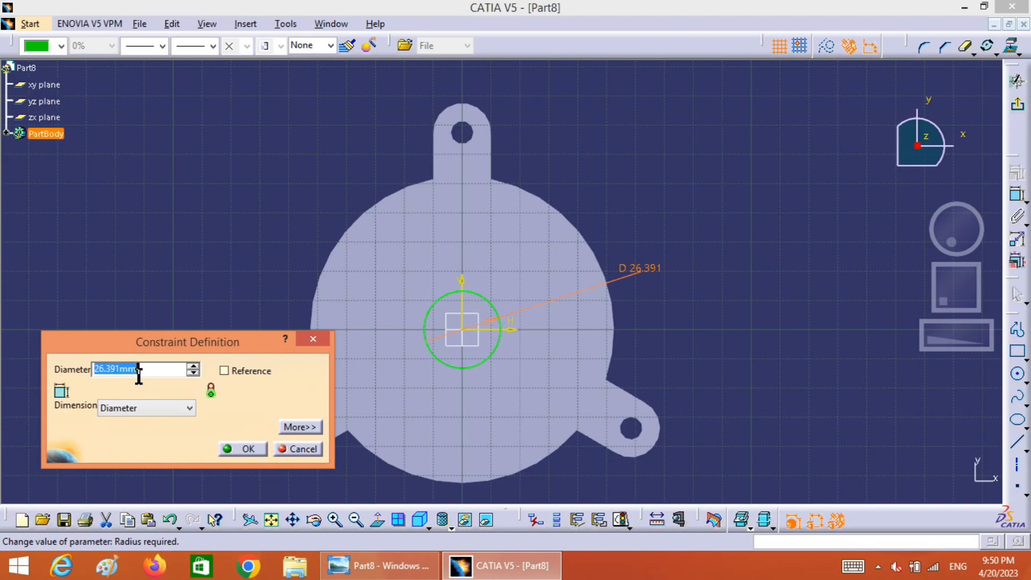
{"action": "type", "text": "20"}
{"action": "left_click", "coordinate": [236, 449]}
{"action": "left_click", "coordinate": [779, 217]}
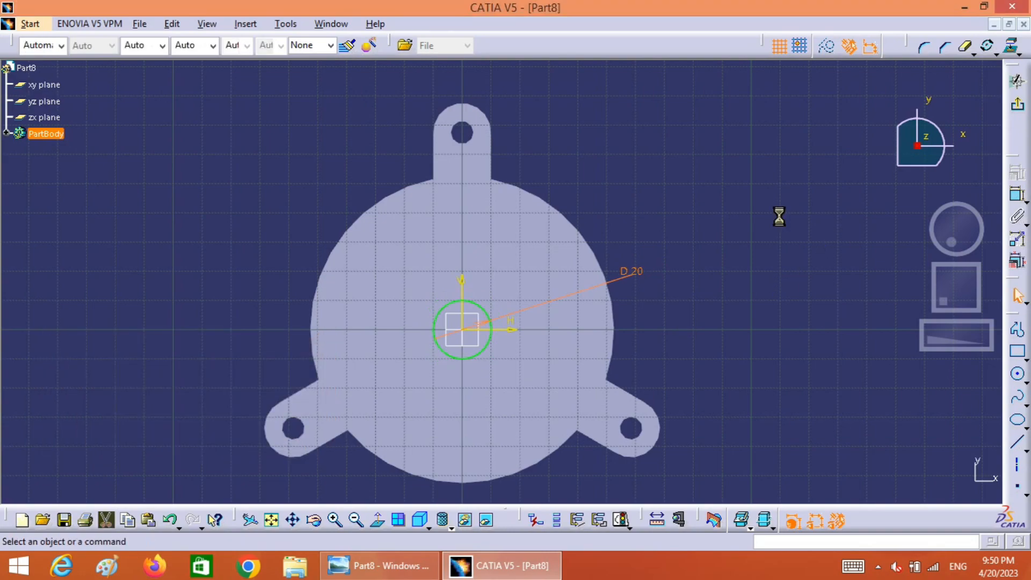
{"action": "left_click", "coordinate": [1018, 110]}
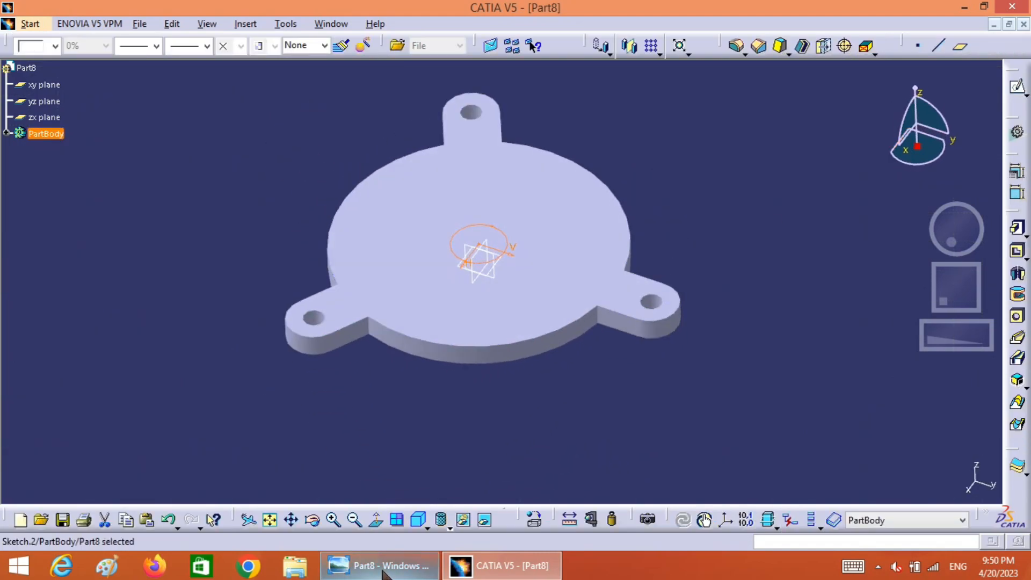
Check the boss heights on the reference drawing and pad the 20 mm circle by 40-12-8 (20 mm).
{"action": "left_click", "coordinate": [355, 472]}
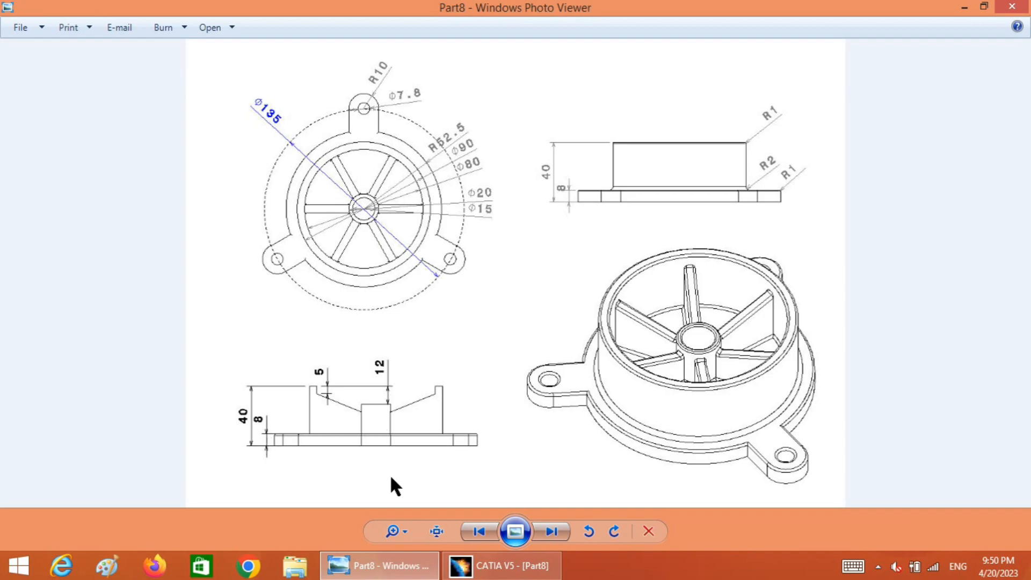
{"action": "left_click", "coordinate": [499, 566]}
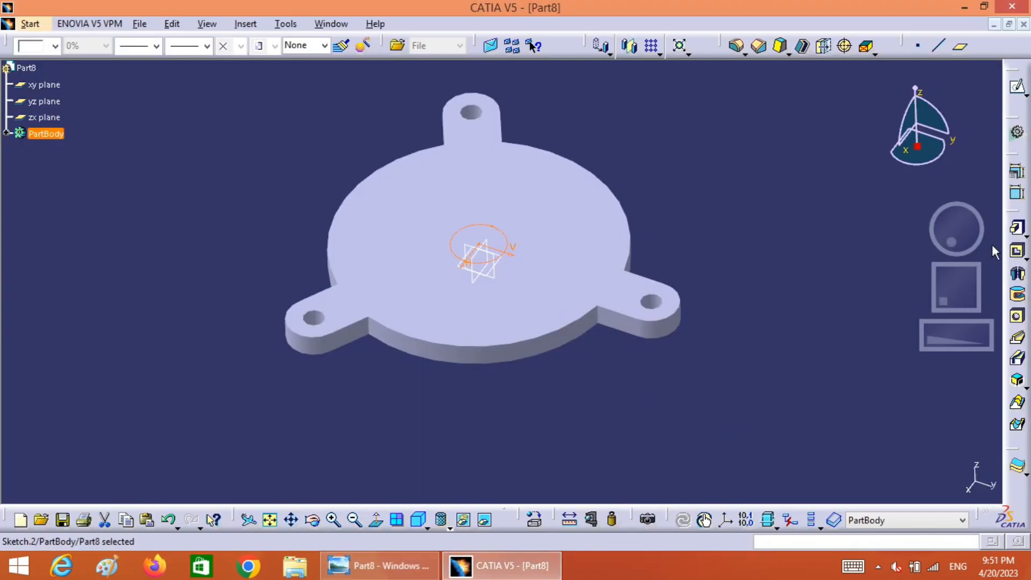
{"action": "left_click", "coordinate": [1018, 228]}
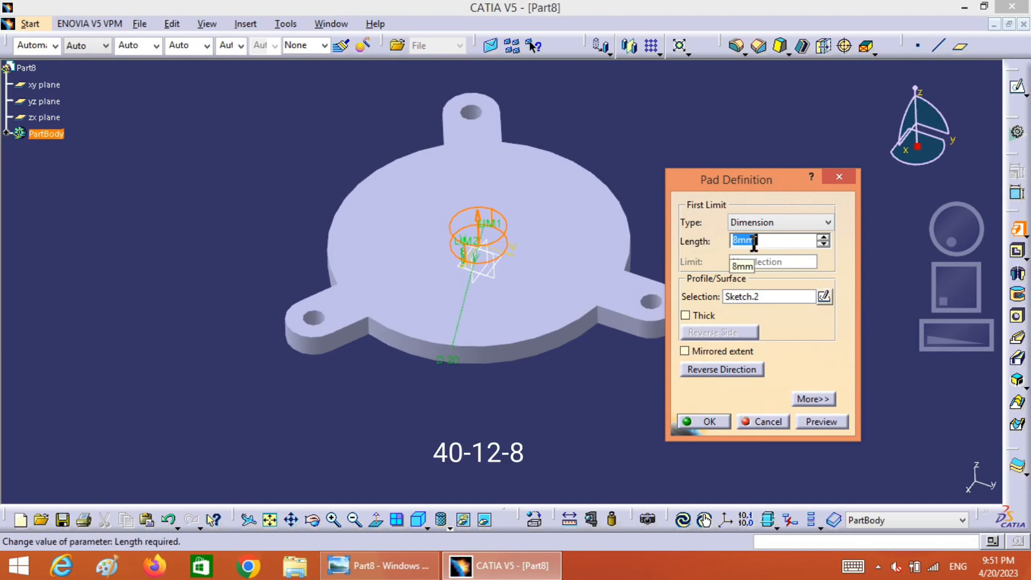
{"action": "type", "text": "40-12-8"}
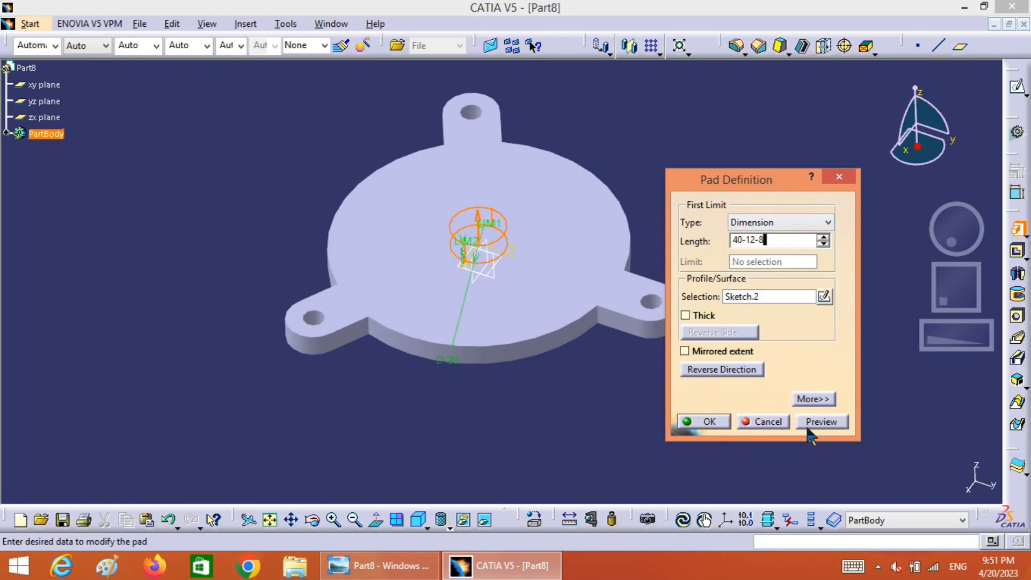
{"action": "left_click", "coordinate": [824, 424]}
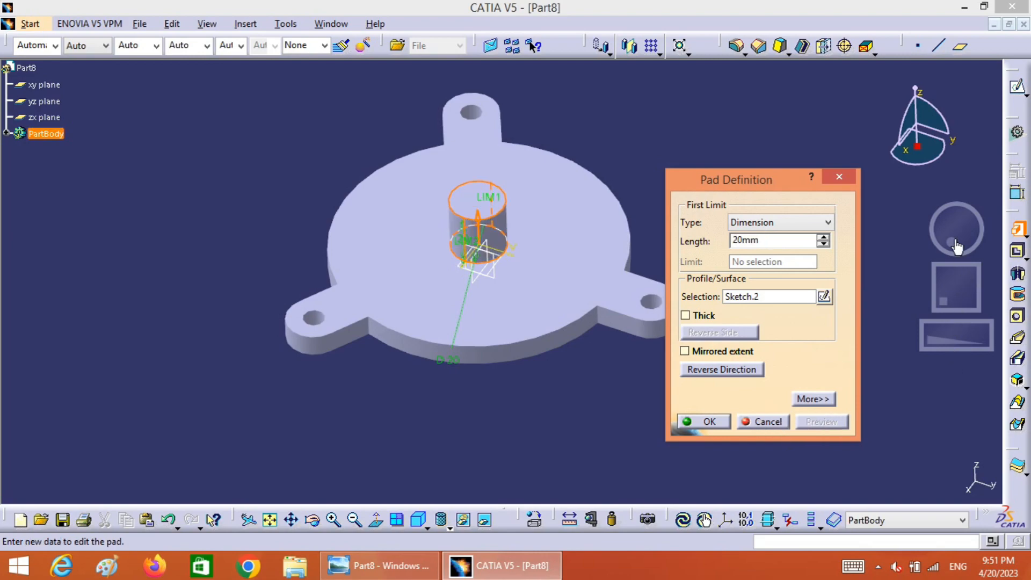
{"action": "mouse_move", "coordinate": [960, 249]}
{"action": "left_mouse_down"}
{"action": "mouse_move", "coordinate": [956, 224]}
{"action": "mouse_move", "coordinate": [964, 249]}
{"action": "left_mouse_up"}
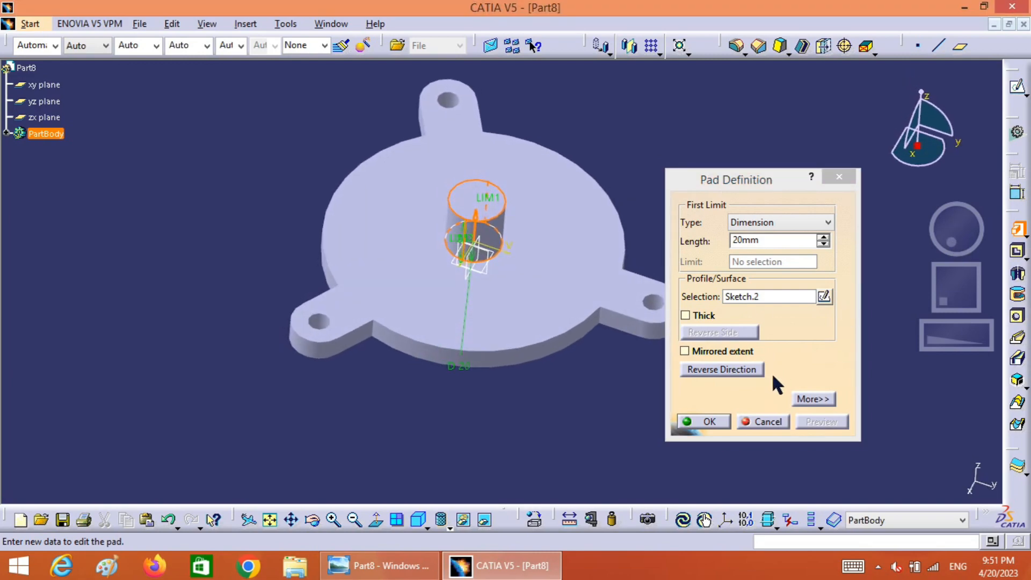
{"action": "left_click", "coordinate": [713, 422]}
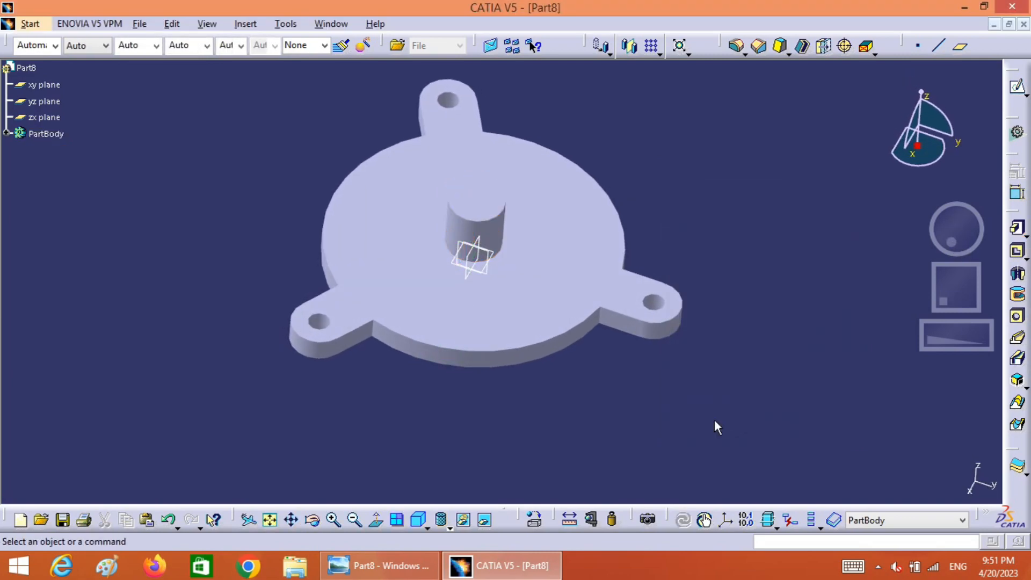
Sketch a circle about 14.6 mm in diameter centred on the origin on the boss's top face and dimension its diameter.
{"action": "left_click", "coordinate": [471, 200]}
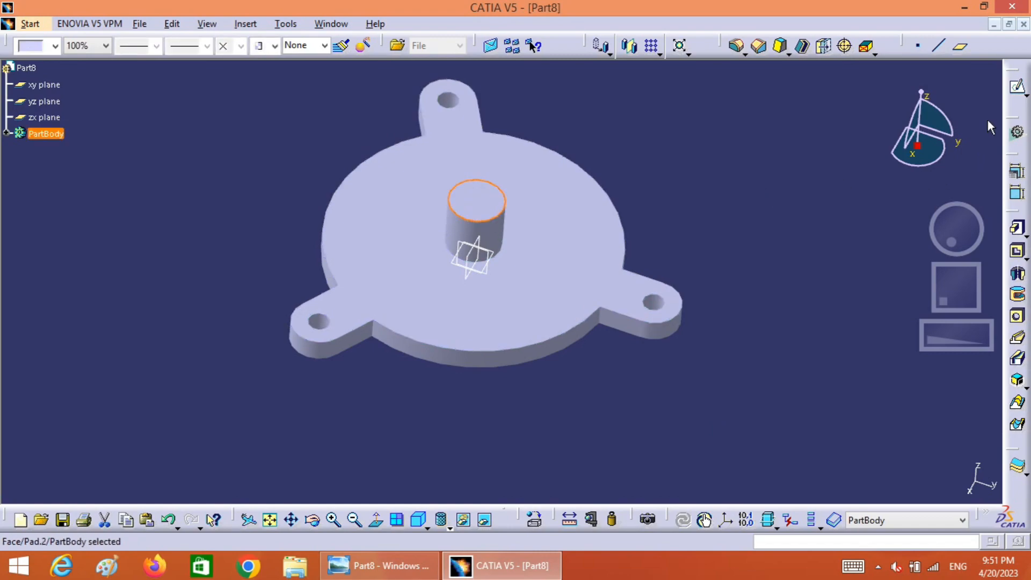
{"action": "left_click", "coordinate": [1017, 86]}
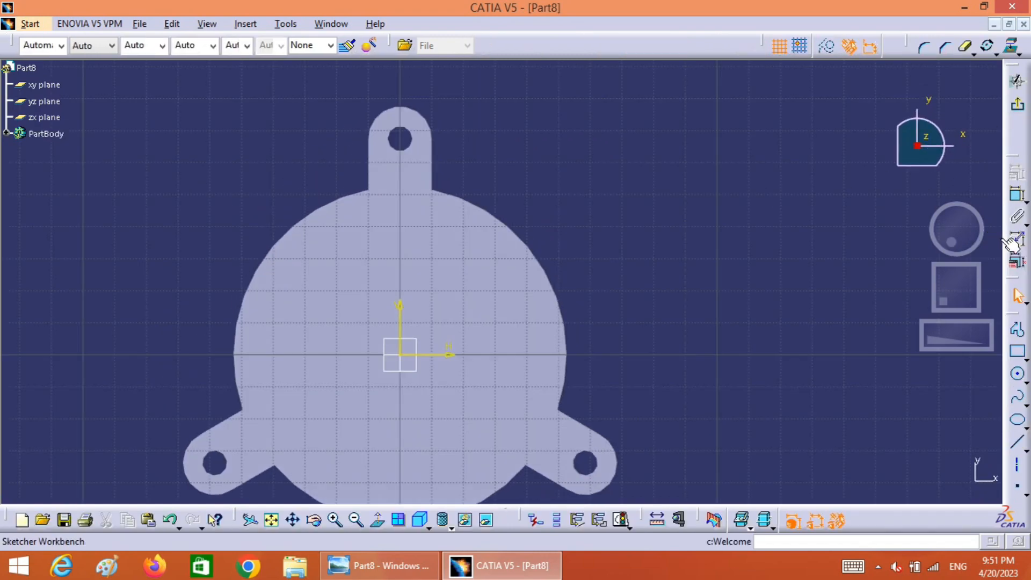
{"action": "left_click", "coordinate": [1018, 375]}
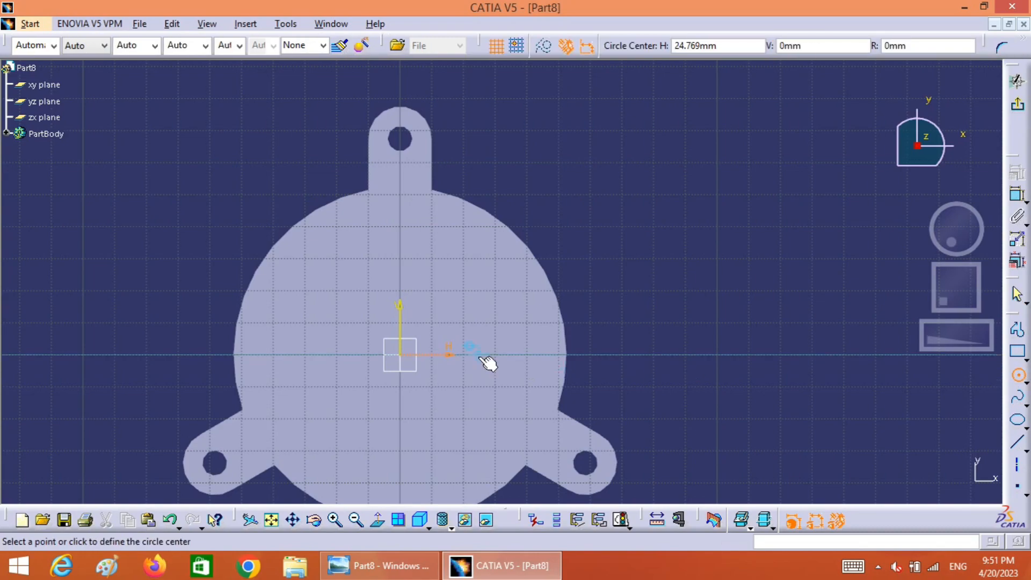
{"action": "left_click", "coordinate": [402, 355]}
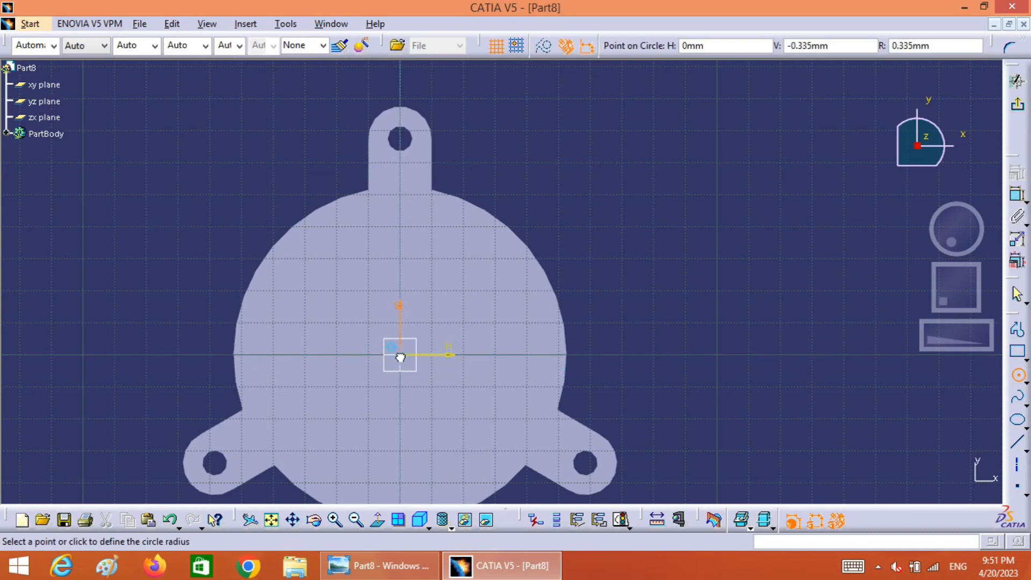
{"action": "left_click", "coordinate": [421, 364]}
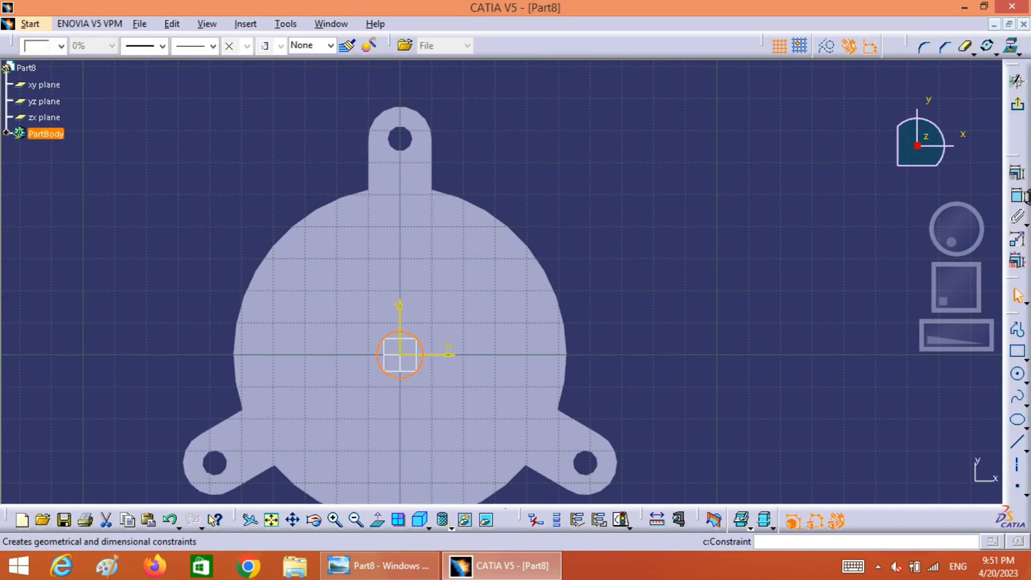
{"action": "left_click", "coordinate": [1018, 196]}
{"action": "left_click", "coordinate": [422, 349]}
{"action": "left_click", "coordinate": [604, 298]}
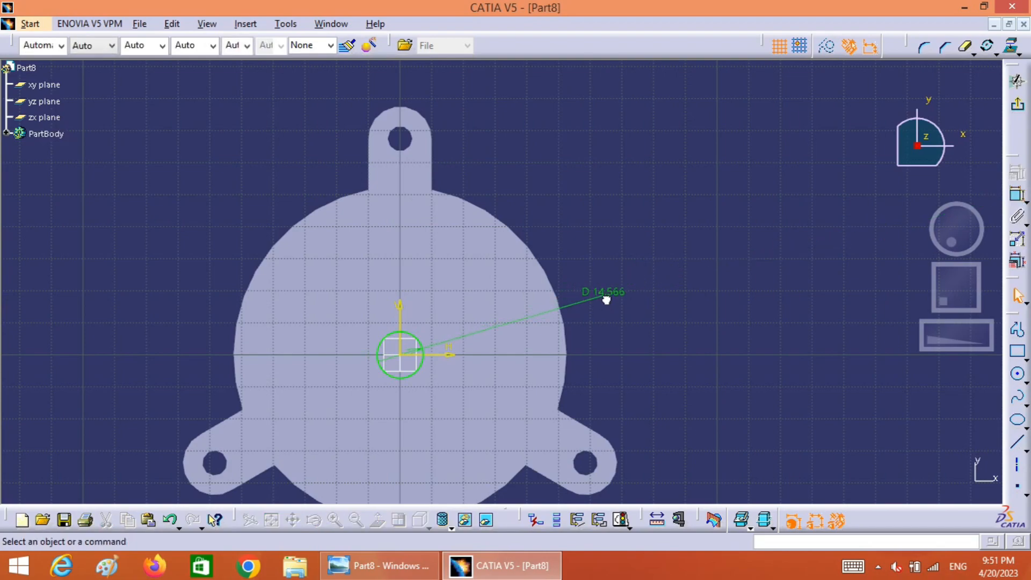
Set the bore circle's diameter to 15 mm and exit the sketch.
{"action": "double_click", "coordinate": [613, 294]}
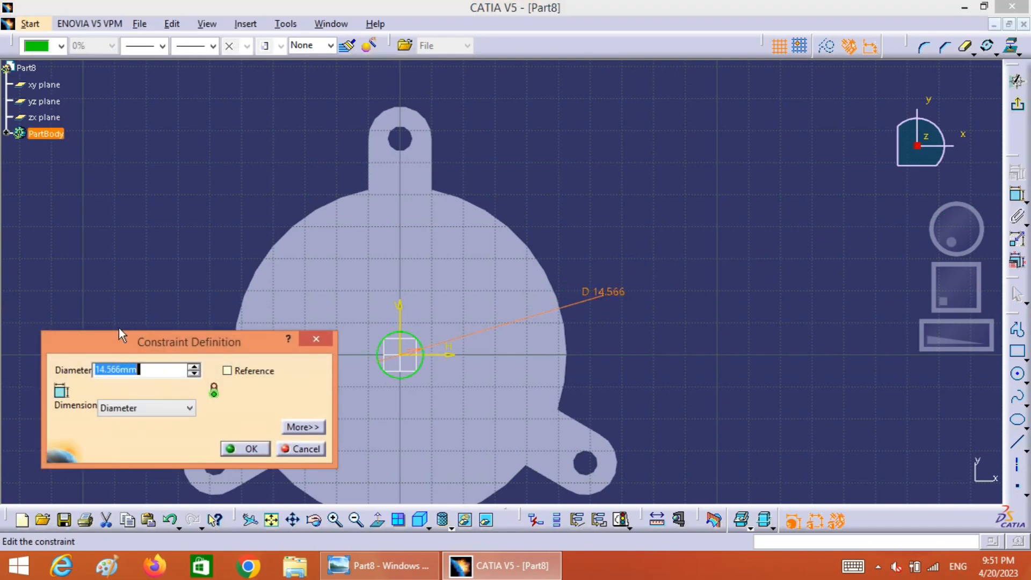
{"action": "type", "text": "15"}
{"action": "key", "text": "Return"}
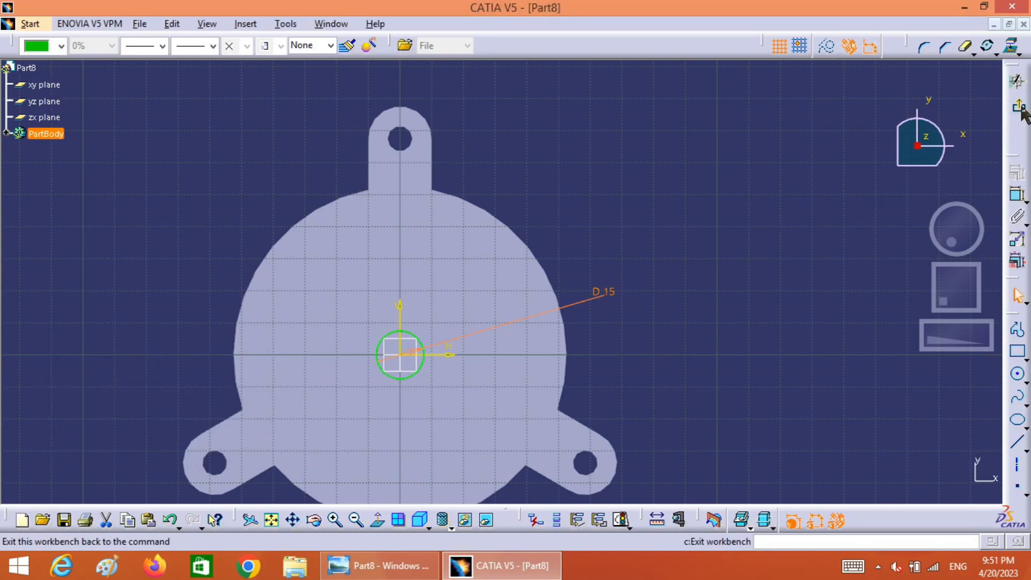
{"action": "left_click", "coordinate": [1016, 82]}
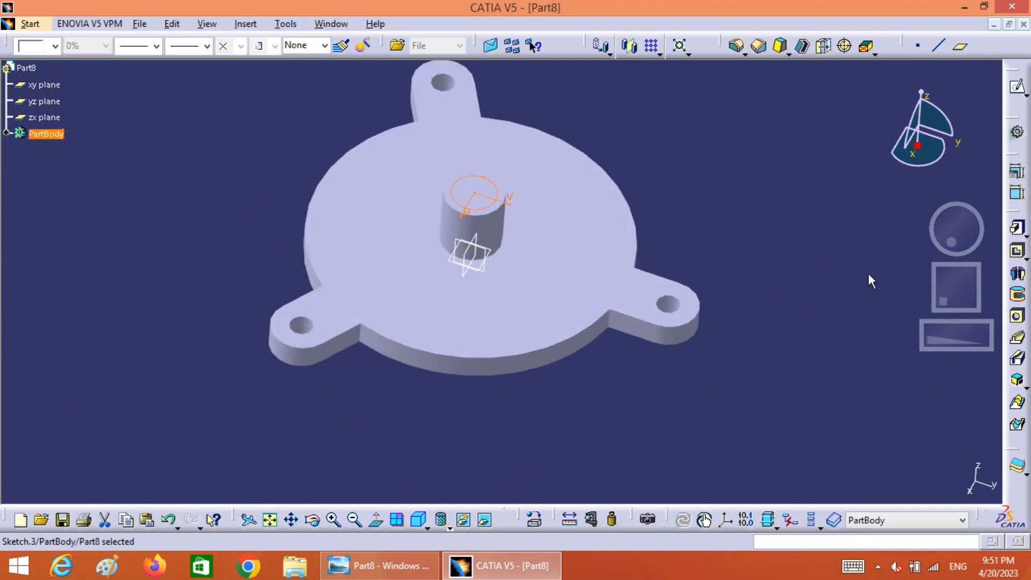
Pocket the 15 mm circle through the boss and flange with the limit type Up to last.
{"action": "left_click", "coordinate": [1018, 252]}
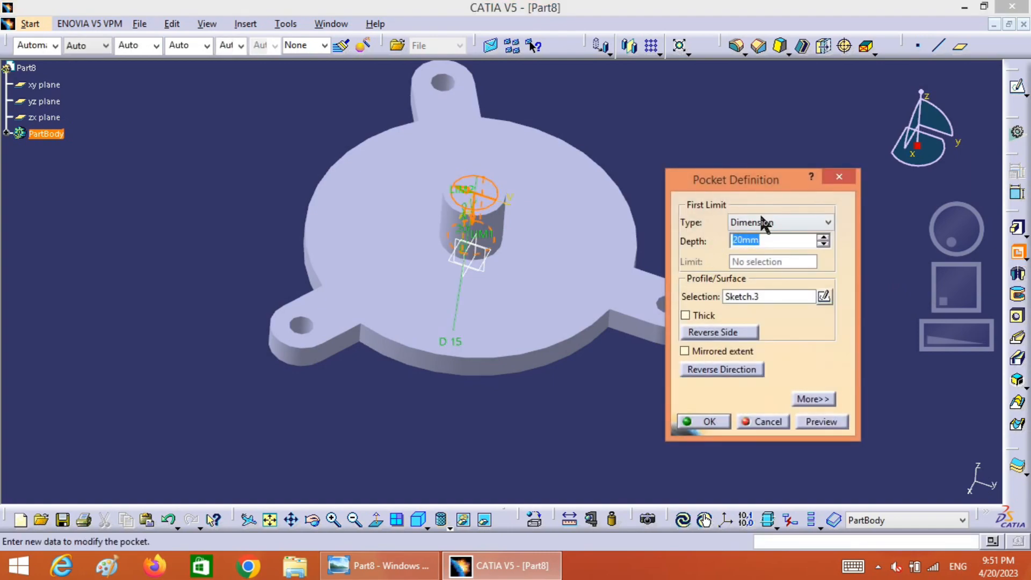
{"action": "left_click", "coordinate": [765, 222]}
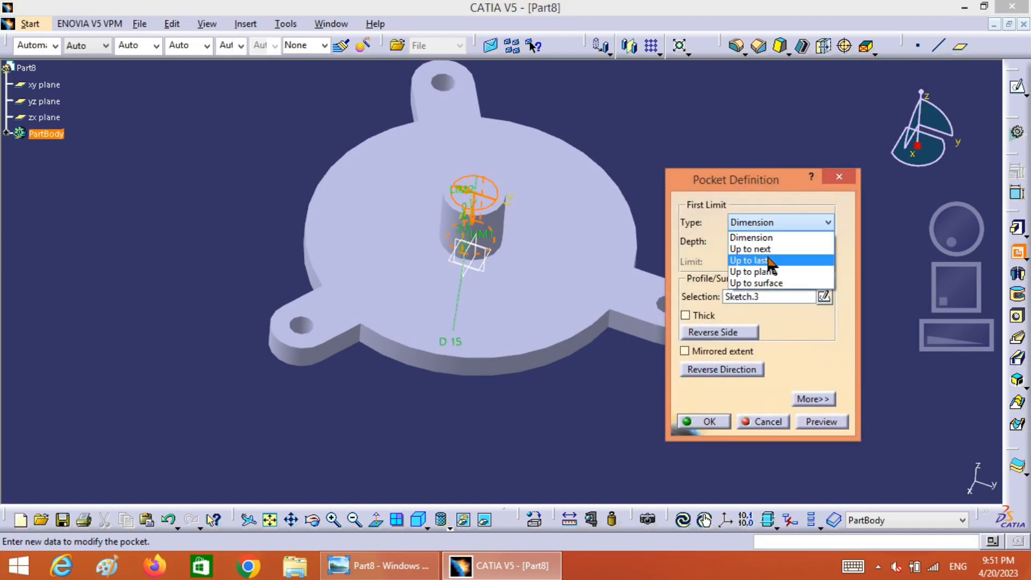
{"action": "left_click", "coordinate": [771, 261]}
{"action": "left_click", "coordinate": [810, 423]}
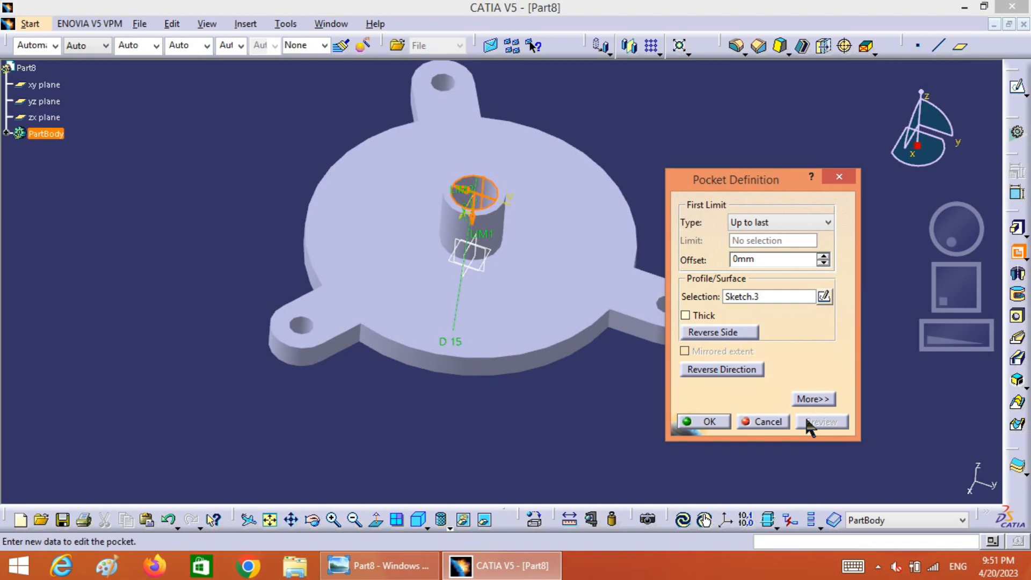
{"action": "left_click", "coordinate": [710, 424]}
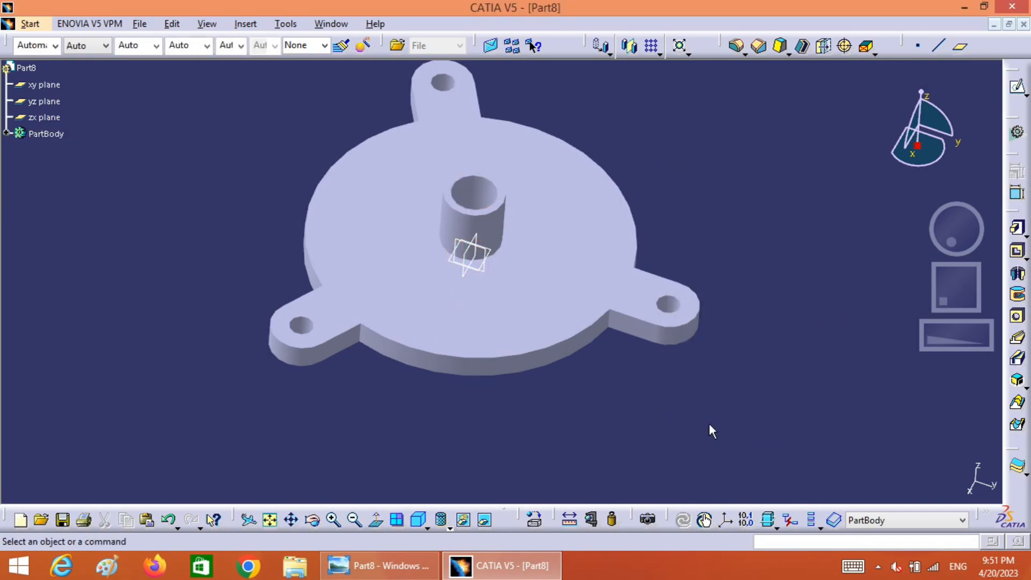
Start a sketch on the flange's top face, consult the reference drawing, and draw a circle about 82.4 mm in diameter centred on the origin.
{"action": "mouse_move", "coordinate": [960, 235]}
{"action": "left_mouse_down"}
{"action": "mouse_move", "coordinate": [954, 220]}
{"action": "mouse_move", "coordinate": [941, 226]}
{"action": "mouse_move", "coordinate": [960, 220]}
{"action": "left_mouse_up"}
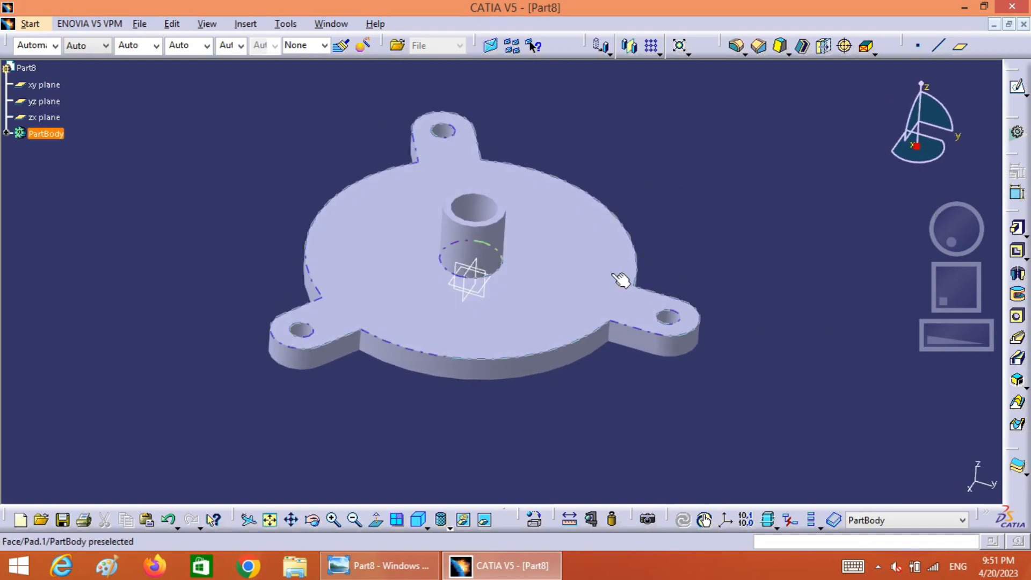
{"action": "left_click", "coordinate": [574, 290]}
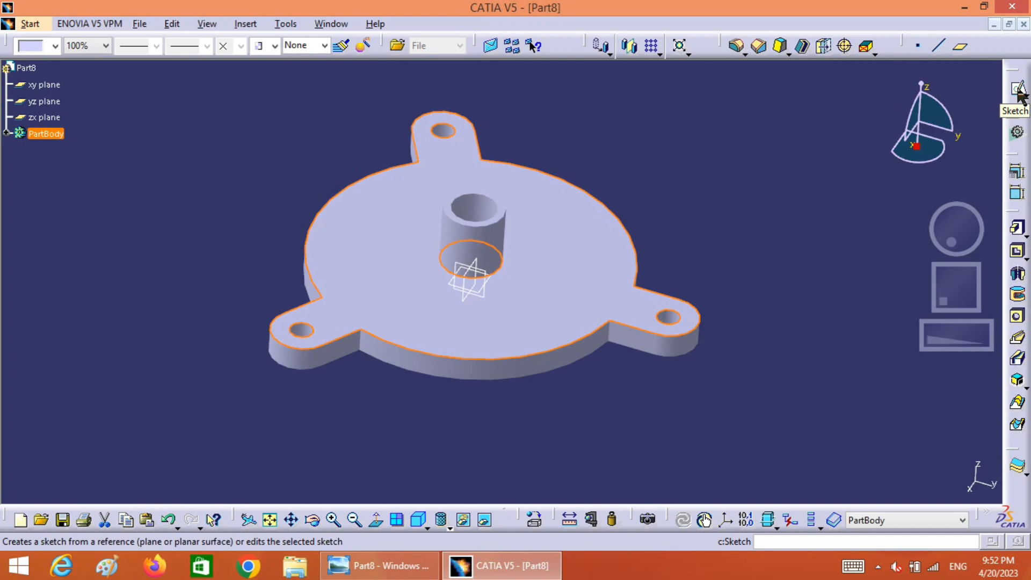
{"action": "left_click", "coordinate": [1019, 91]}
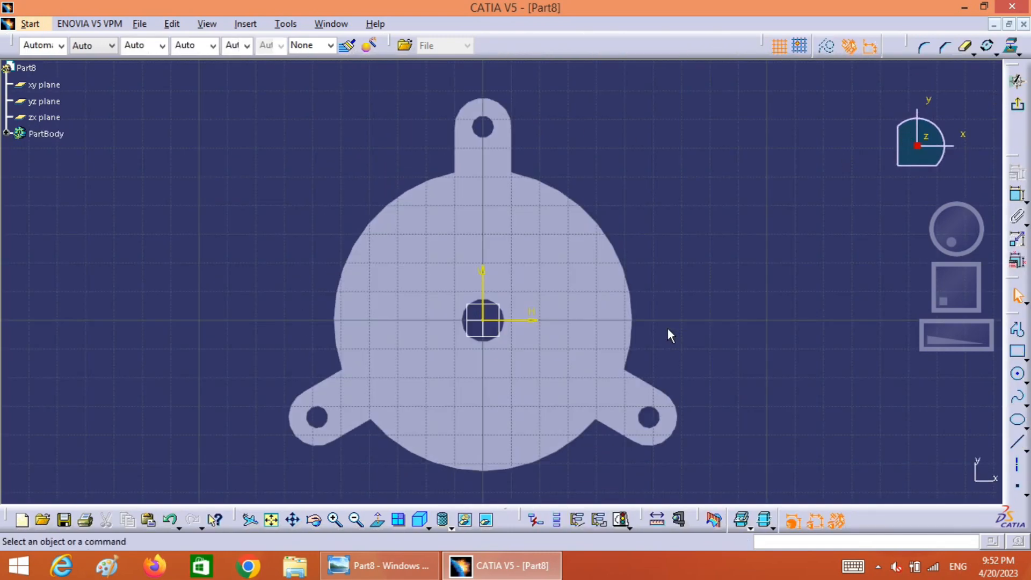
{"action": "left_click", "coordinate": [379, 566]}
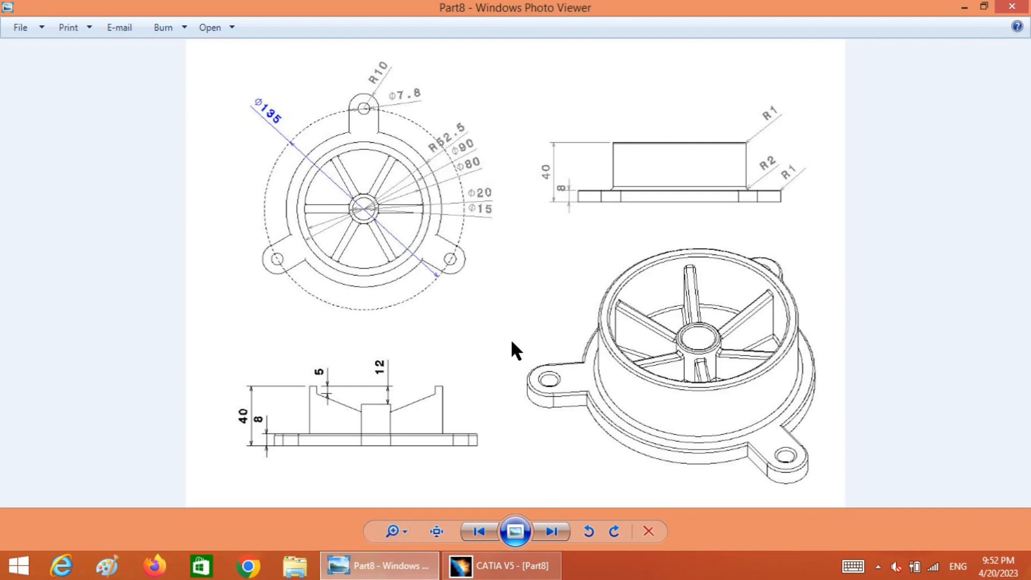
{"action": "left_click", "coordinate": [500, 565]}
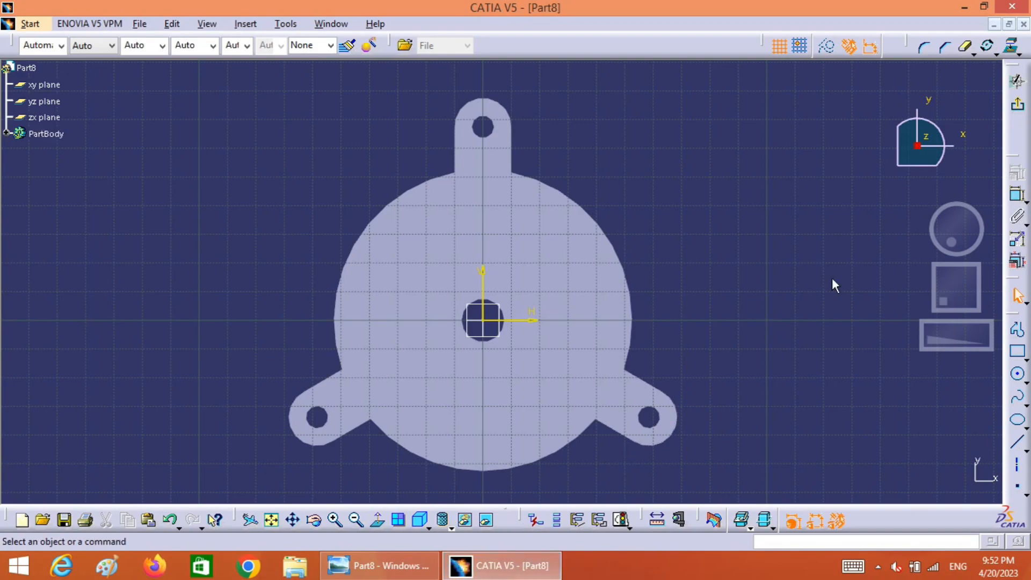
{"action": "left_click", "coordinate": [1018, 374]}
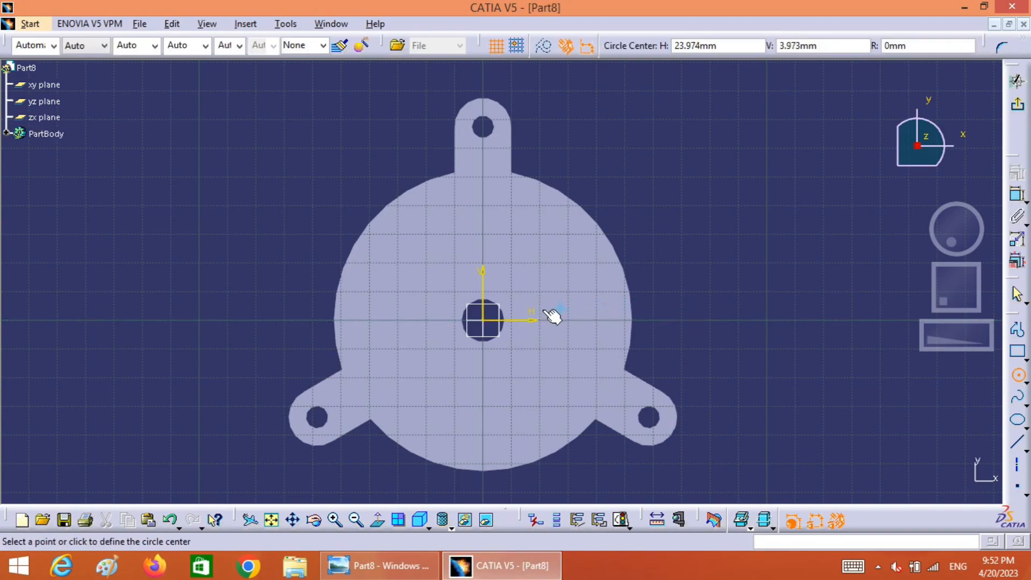
{"action": "left_click", "coordinate": [484, 321]}
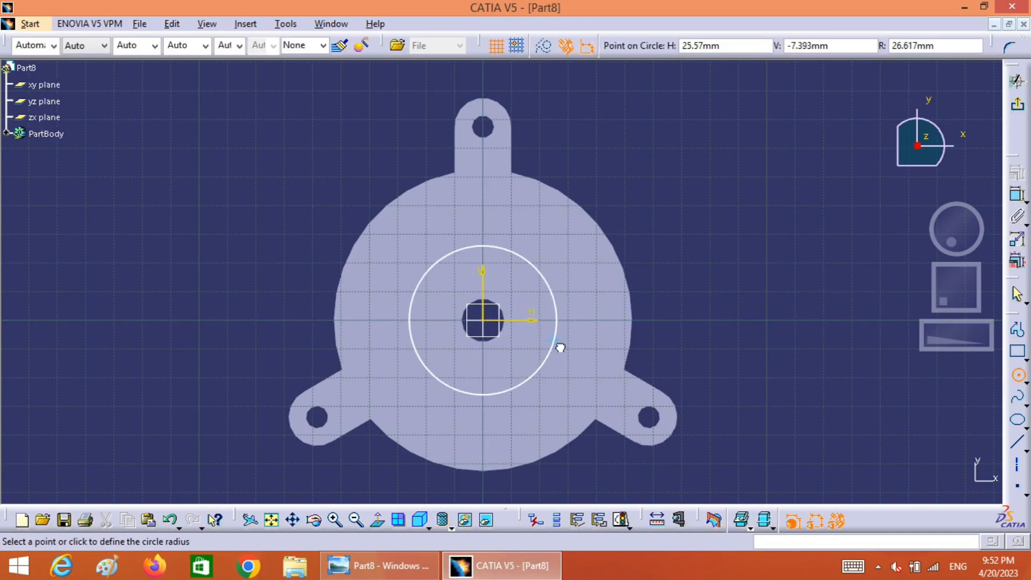
{"action": "left_click", "coordinate": [597, 361]}
Dimension the circle's diameter on the flange and set it to 80 mm.
{"action": "left_click", "coordinate": [1018, 195]}
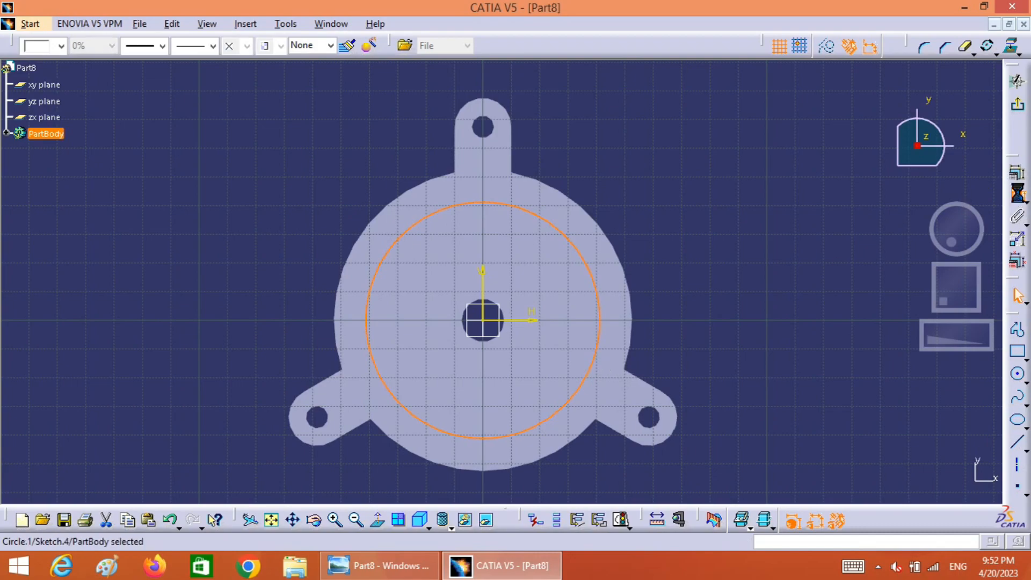
{"action": "left_click", "coordinate": [729, 295]}
{"action": "double_click", "coordinate": [728, 297]}
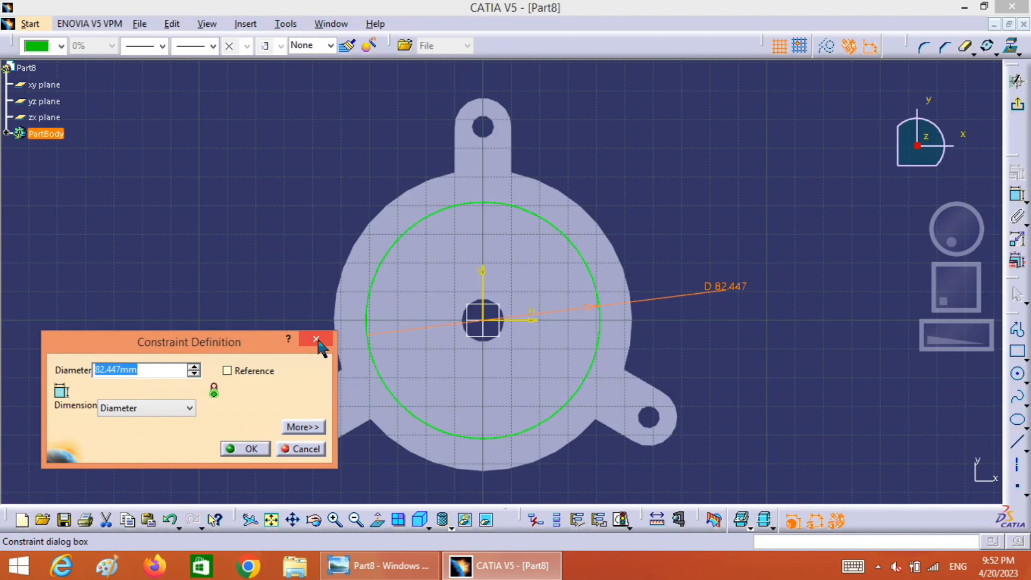
{"action": "type", "text": "80"}
{"action": "key", "text": "Return"}
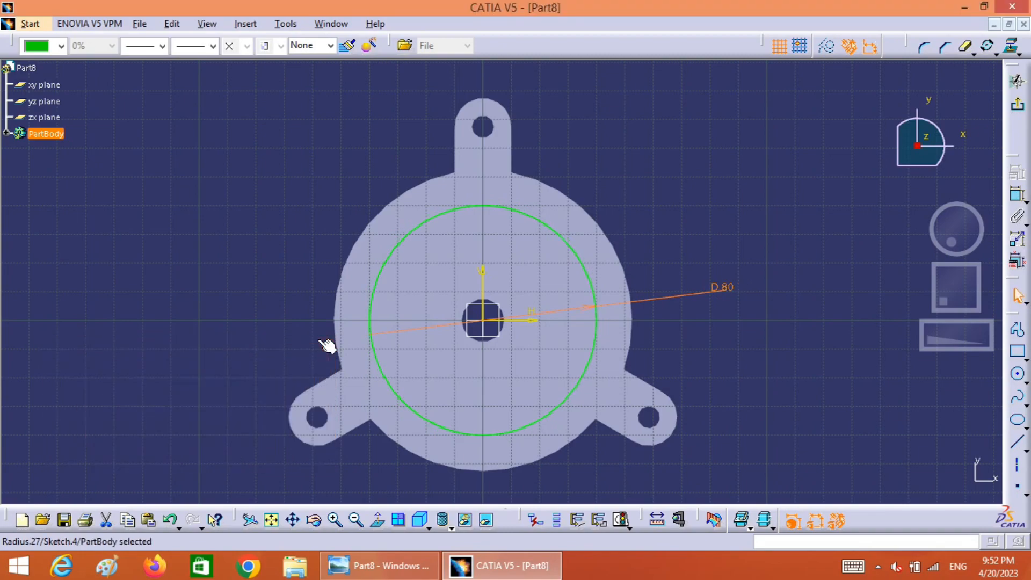
{"action": "left_click", "coordinate": [853, 386]}
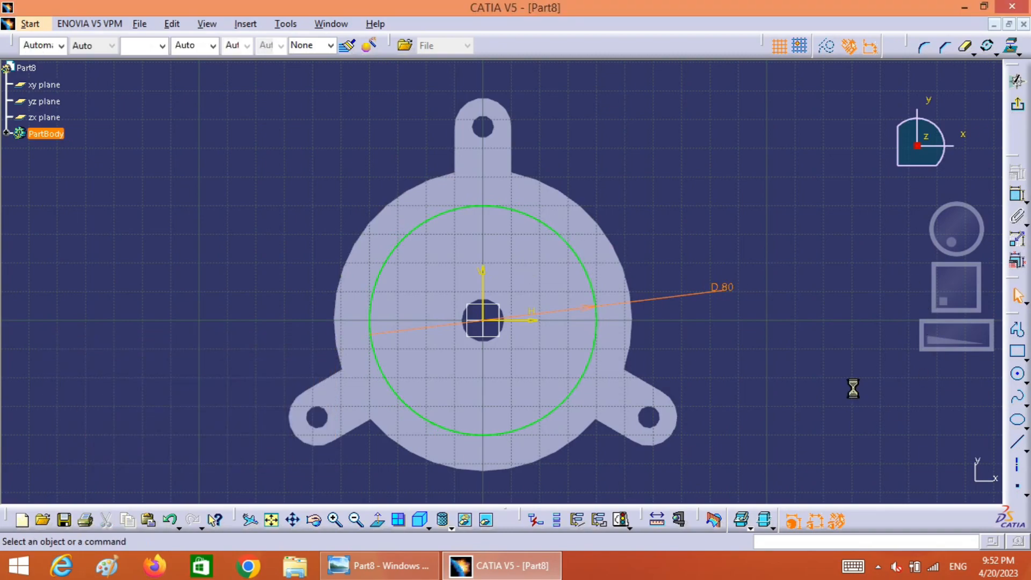
Draw a second circle about 131.7 mm in diameter centred on the origin, outside the 80 mm circle.
{"action": "left_click", "coordinate": [1018, 374]}
{"action": "left_click", "coordinate": [493, 321]}
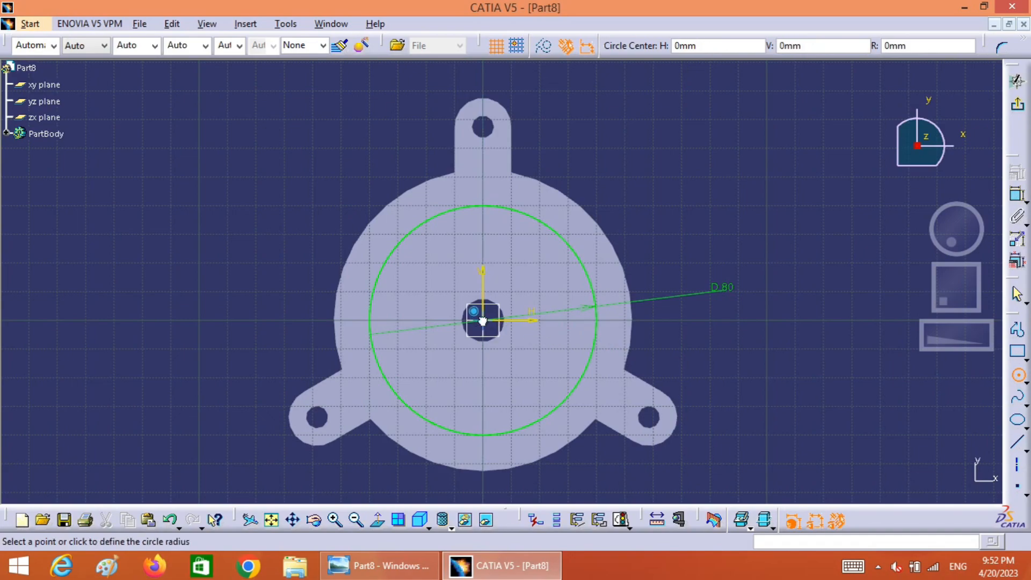
{"action": "left_click", "coordinate": [655, 248]}
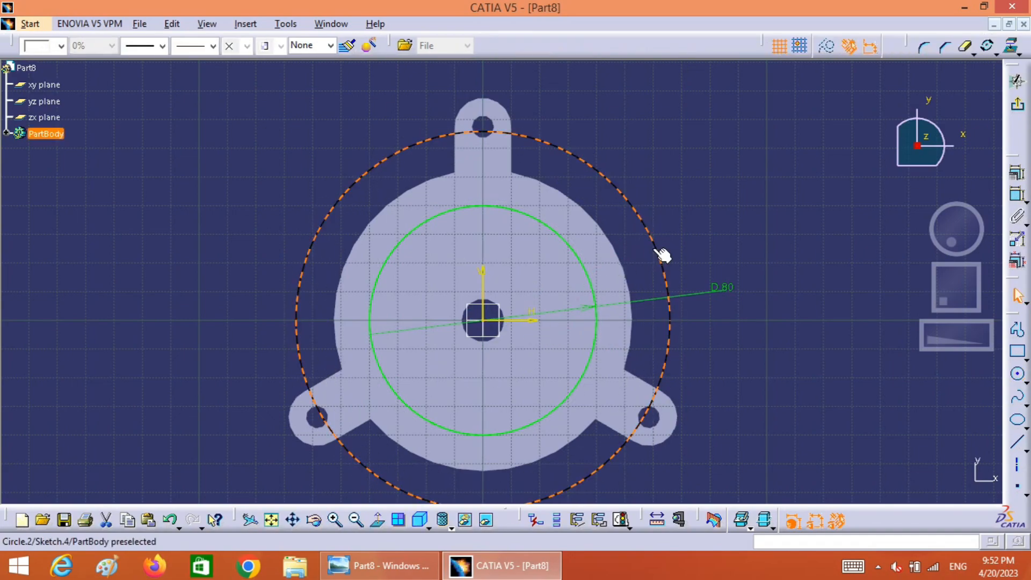
Dimension the outer circle's diameter and set it to 90 mm.
{"action": "left_click", "coordinate": [1017, 198]}
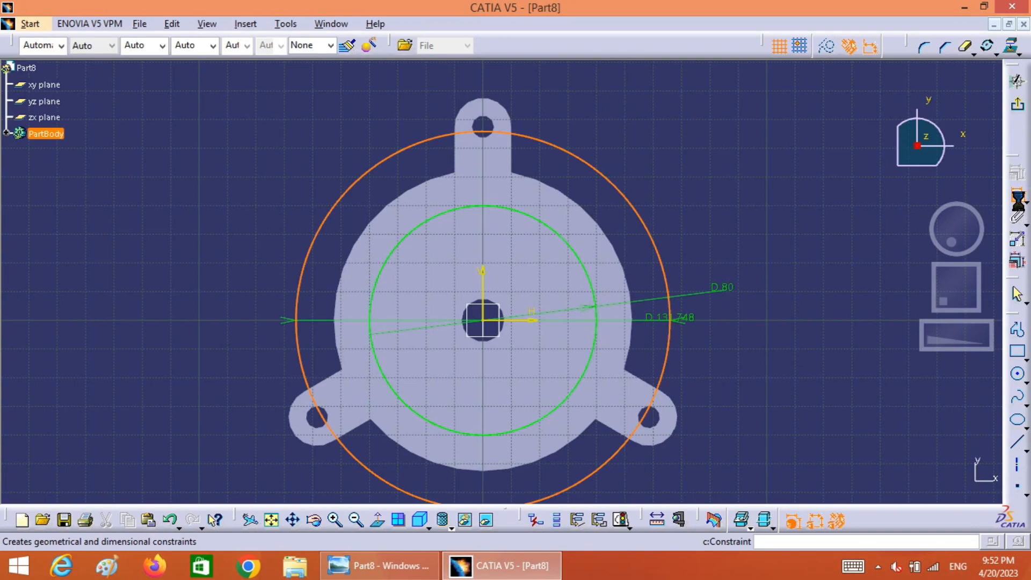
{"action": "left_click", "coordinate": [657, 255]}
{"action": "left_click", "coordinate": [713, 233]}
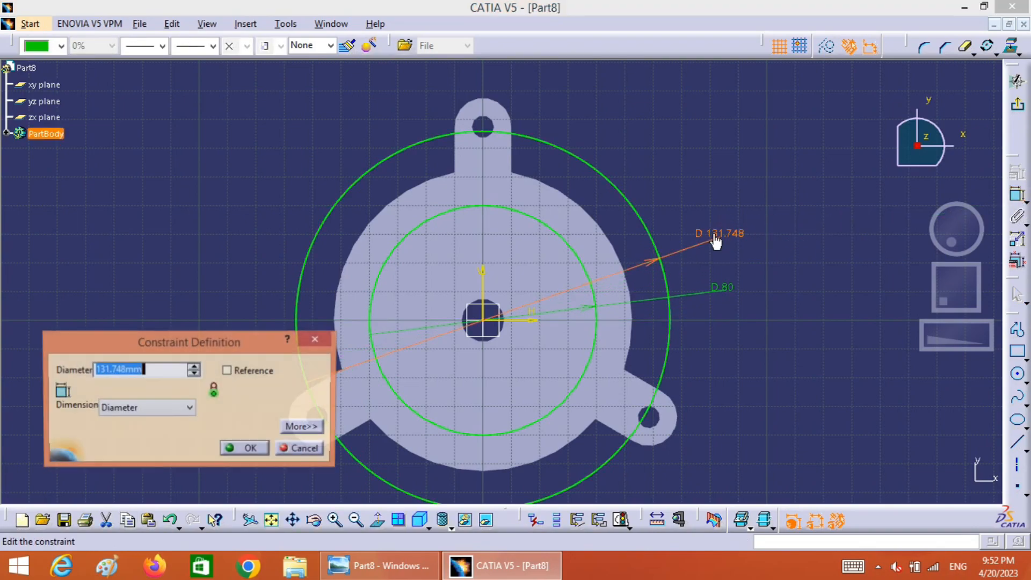
{"action": "type", "text": "90"}
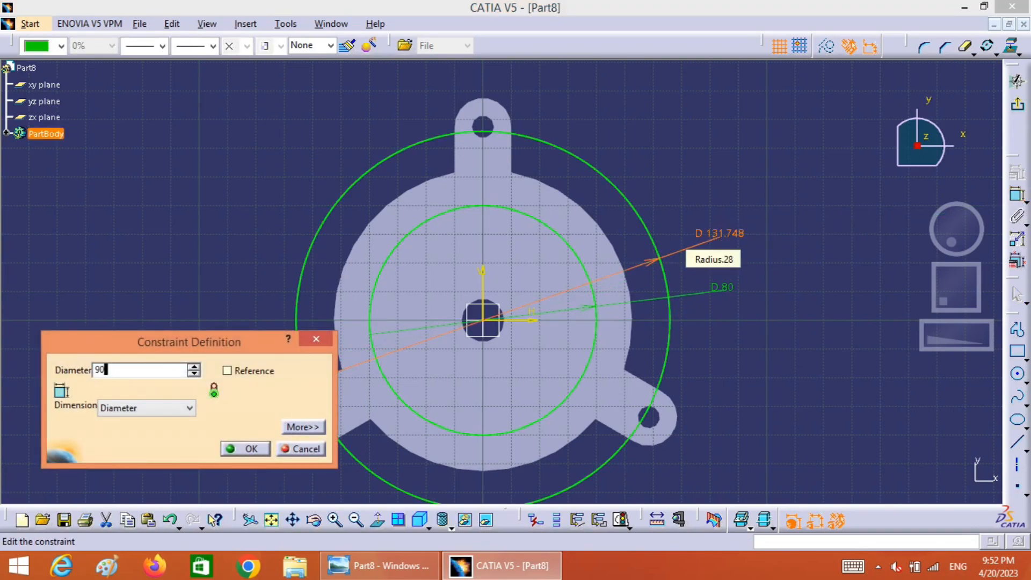
{"action": "left_click", "coordinate": [257, 449]}
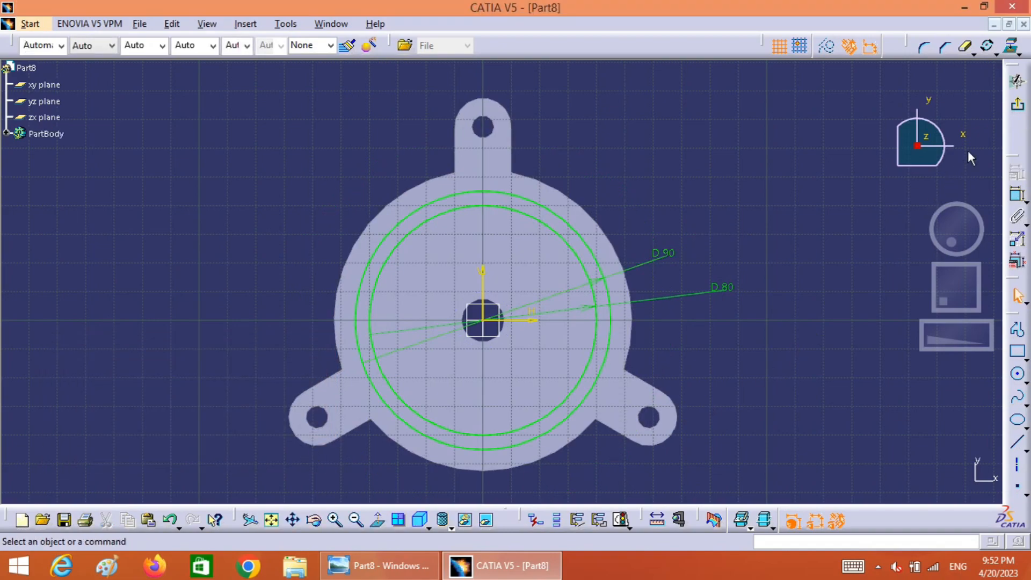
Exit the two-circle ring sketch and switch to the reference drawing in Windows Photo Viewer to check the ring's height.
{"action": "left_click", "coordinate": [1017, 81]}
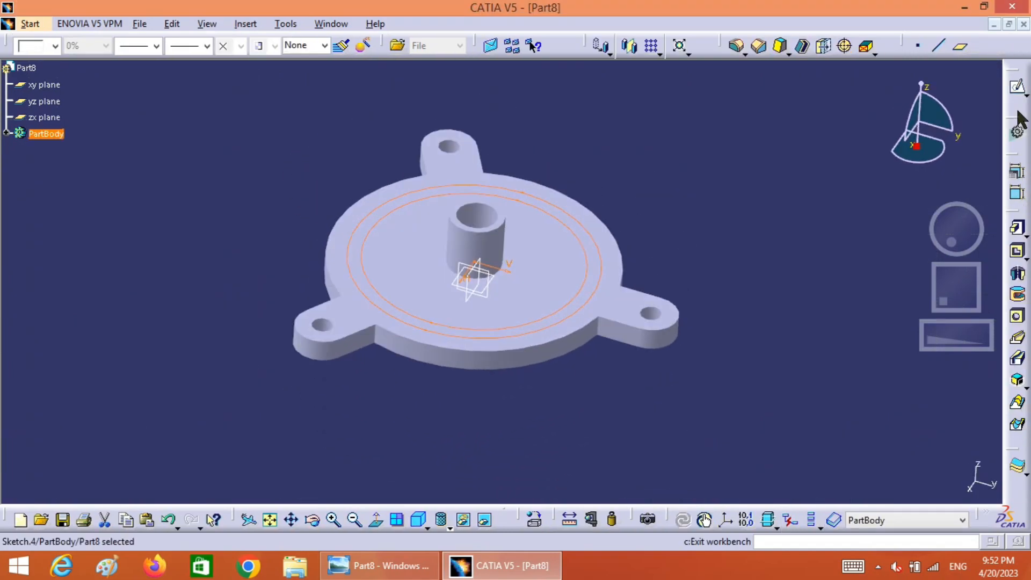
{"action": "left_click", "coordinate": [408, 569]}
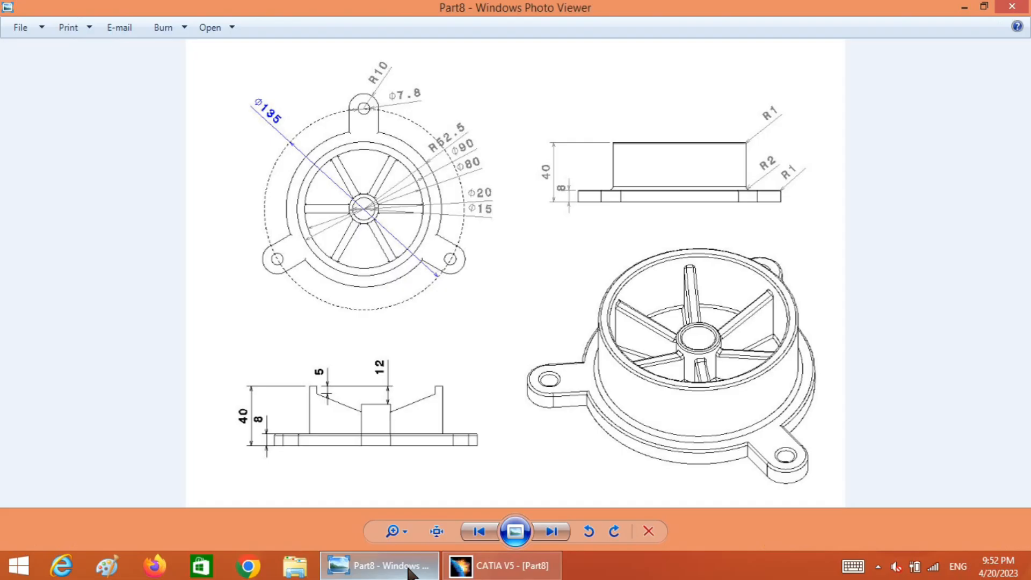
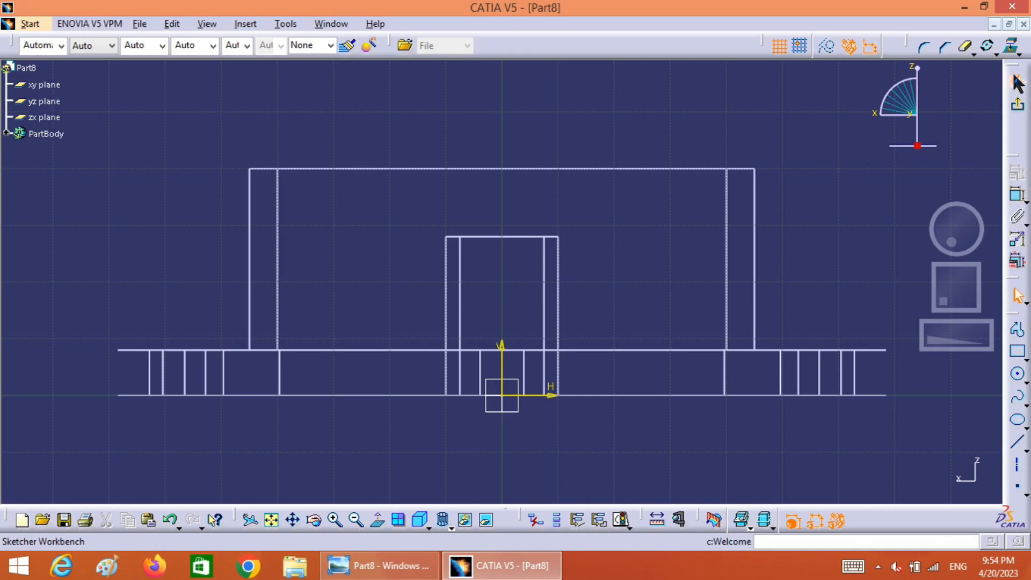
Project the top edges of the outer ring and the central boss onto the rib sketch as construction lines.
{"action": "left_click", "coordinate": [1012, 48]}
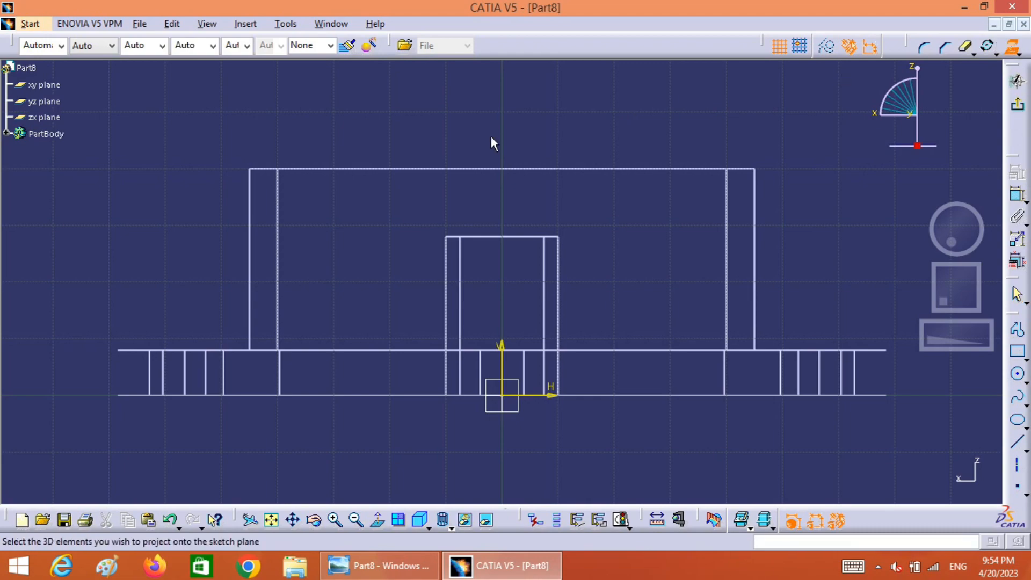
{"action": "left_click", "coordinate": [342, 168]}
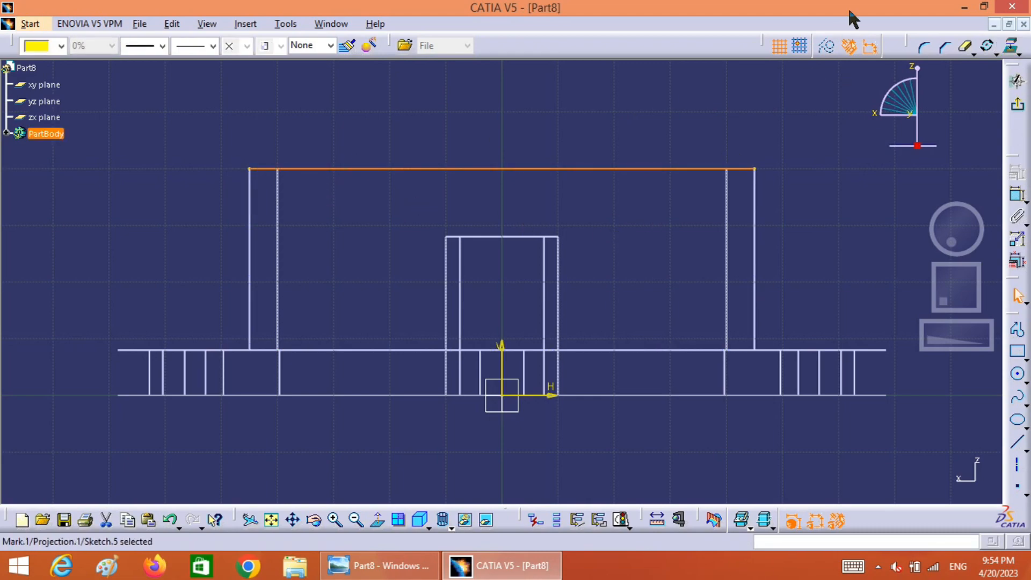
{"action": "left_click", "coordinate": [799, 114]}
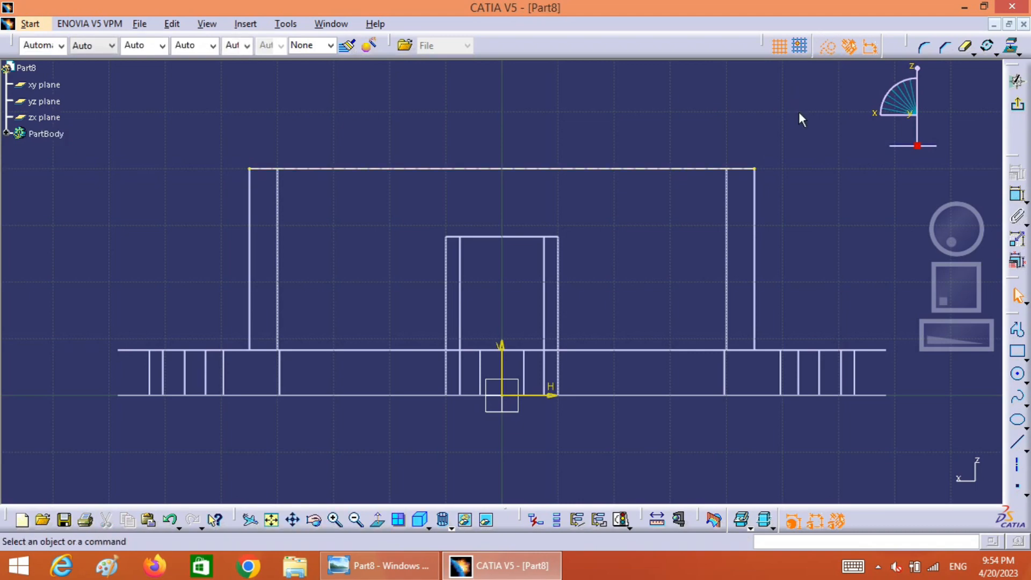
{"action": "left_click", "coordinate": [1013, 49]}
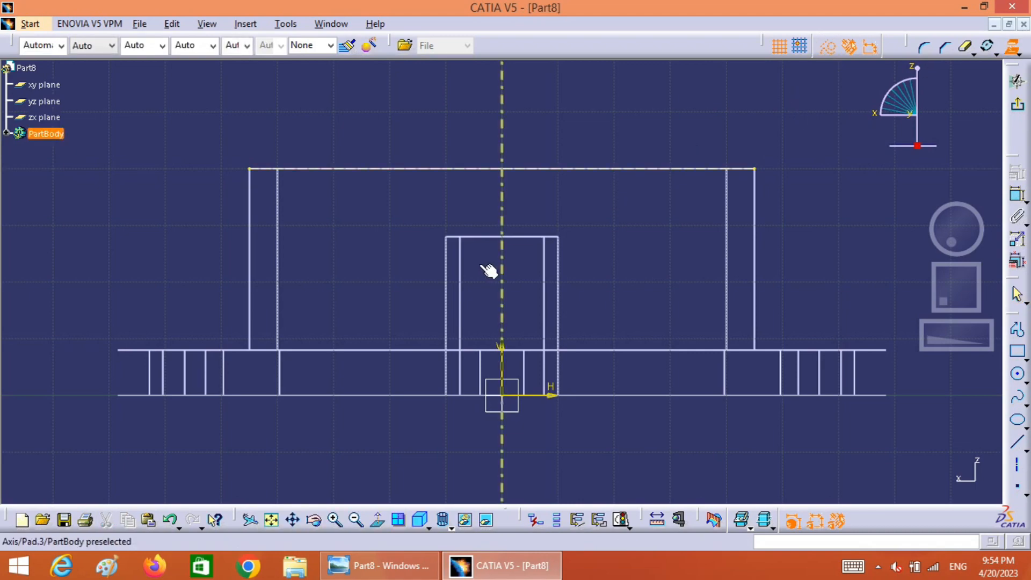
{"action": "left_click", "coordinate": [495, 239]}
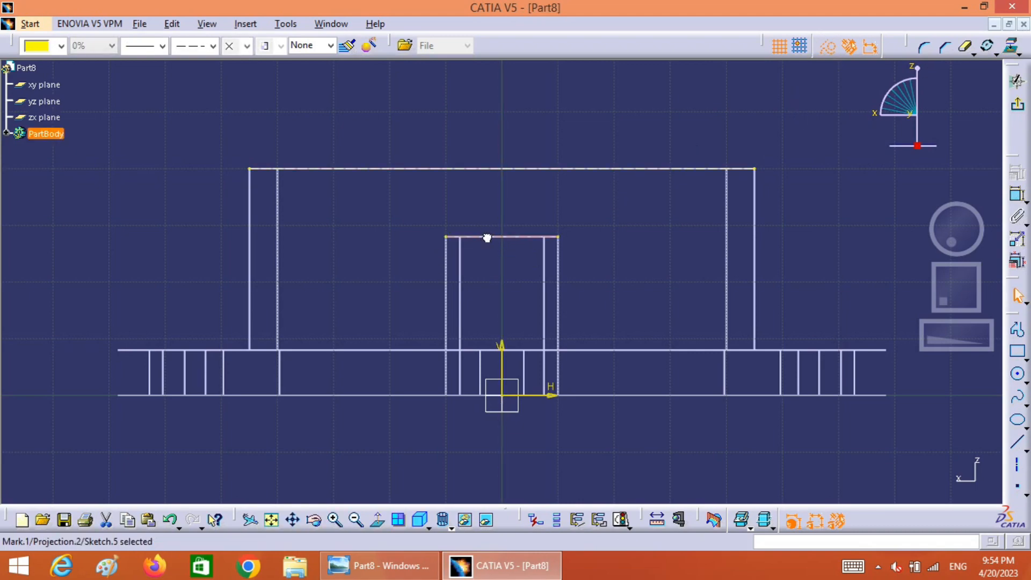
{"action": "left_click", "coordinate": [794, 189]}
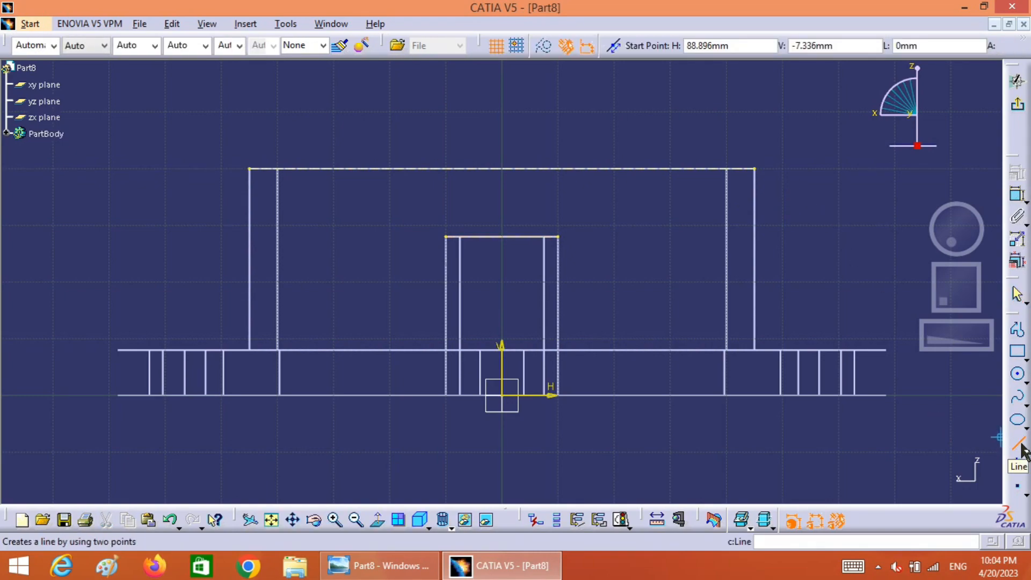
Draw a line sloping down toward the central boss, starting about 2.8 mm horizontally inside the outer ring's upper corner.
{"action": "left_click", "coordinate": [1021, 445]}
{"action": "left_click", "coordinate": [1022, 447]}
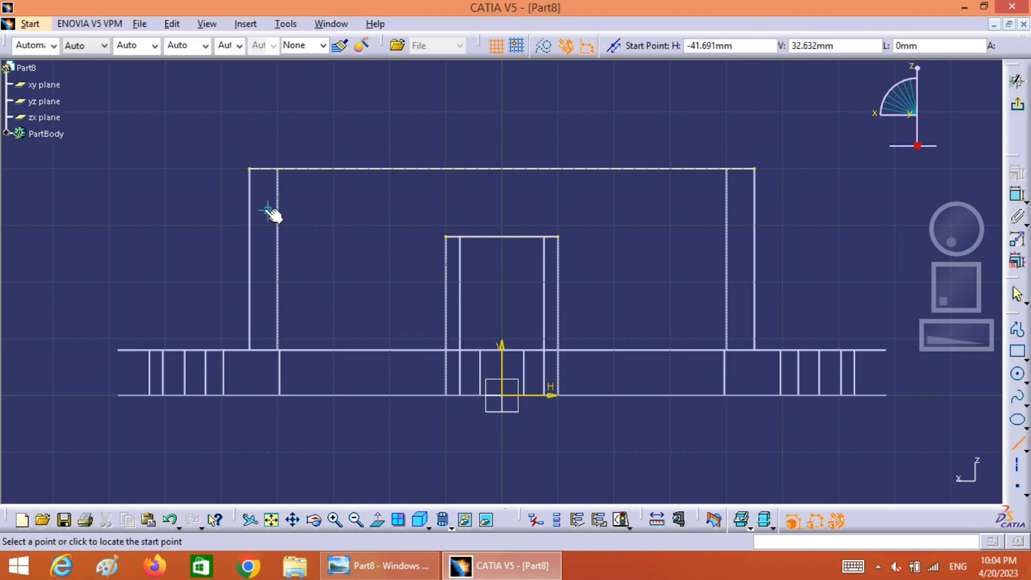
{"action": "left_click", "coordinate": [265, 209]}
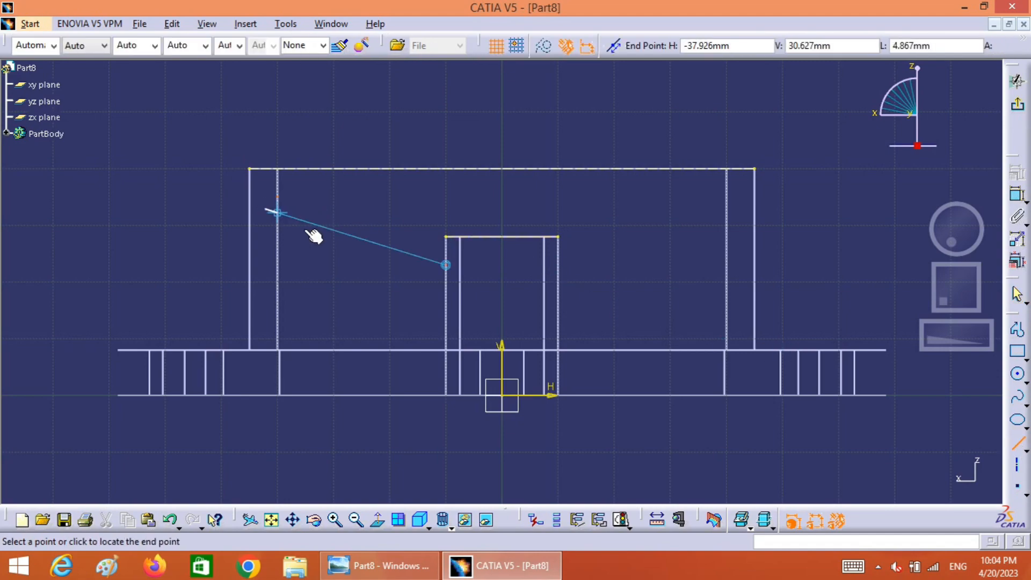
{"action": "left_click", "coordinate": [414, 279]}
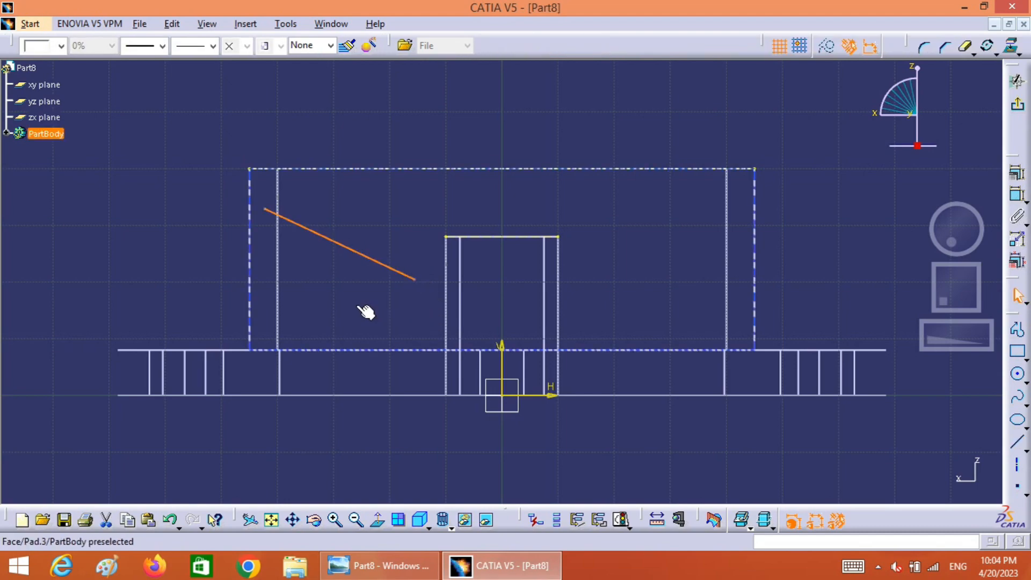
{"action": "left_click", "coordinate": [366, 312]}
{"action": "left_click", "coordinate": [142, 265]}
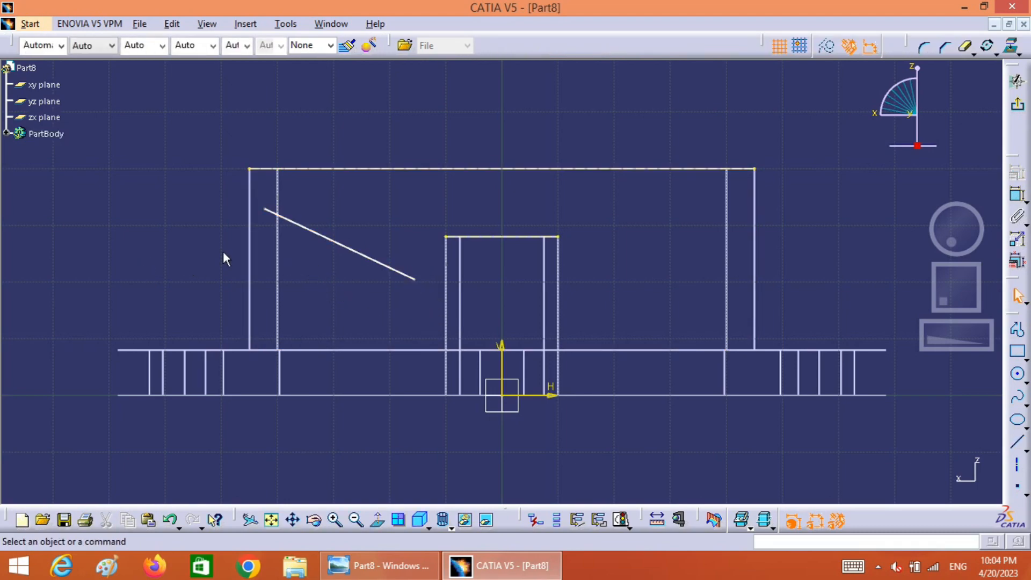
Dimension the horizontal distance between the line's upper endpoint and the outer ring's top corner and set it to 5 mm.
{"action": "left_click", "coordinate": [273, 214]}
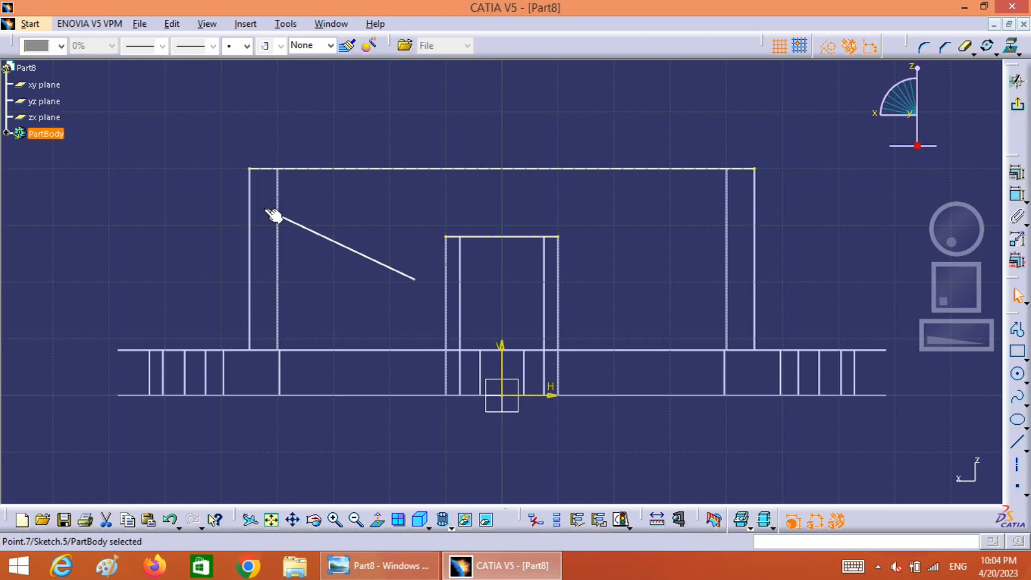
{"action": "left_click", "coordinate": [249, 169], "text": "ctrl"}
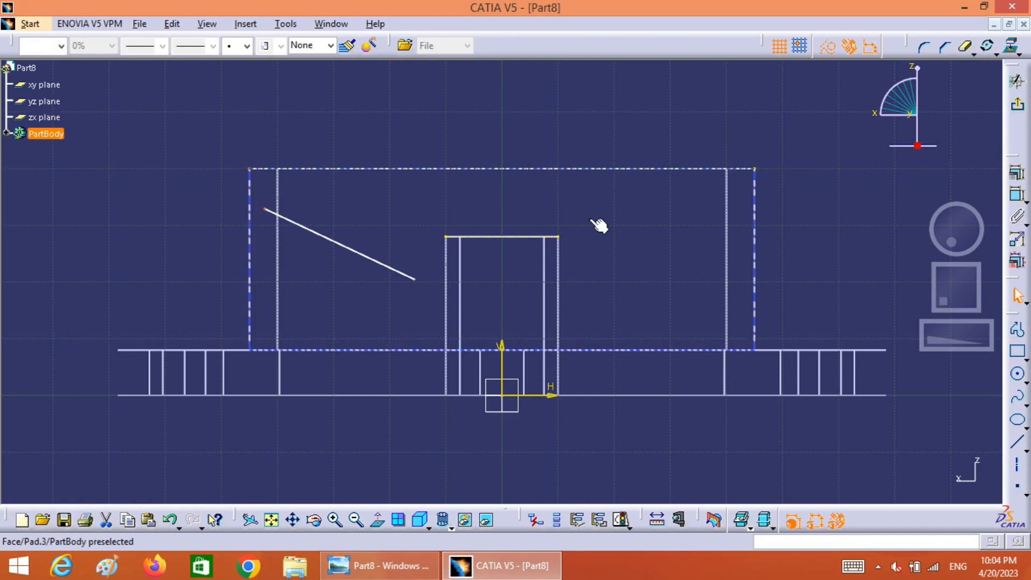
{"action": "left_click", "coordinate": [1018, 197]}
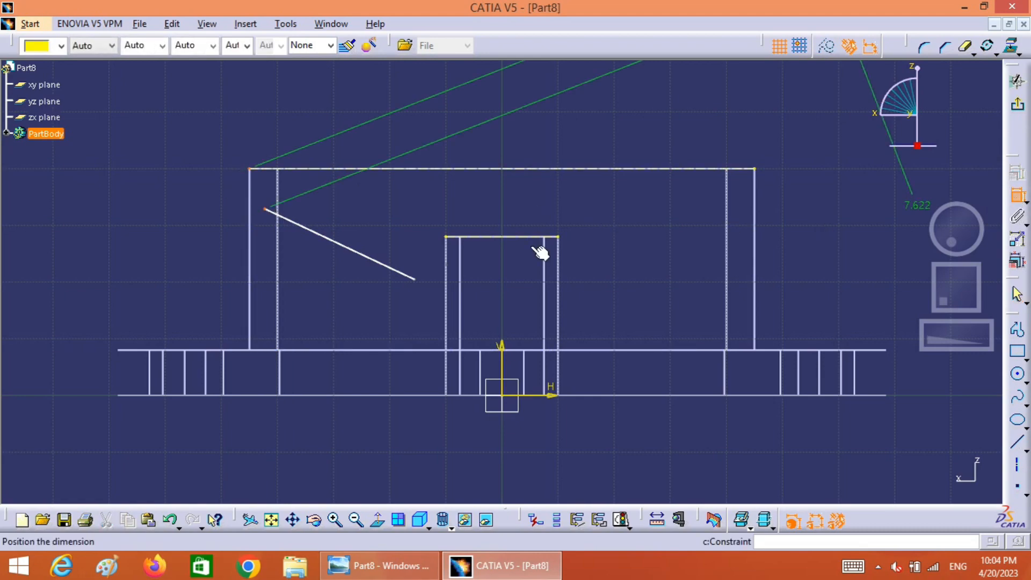
{"action": "right_click", "coordinate": [199, 194]}
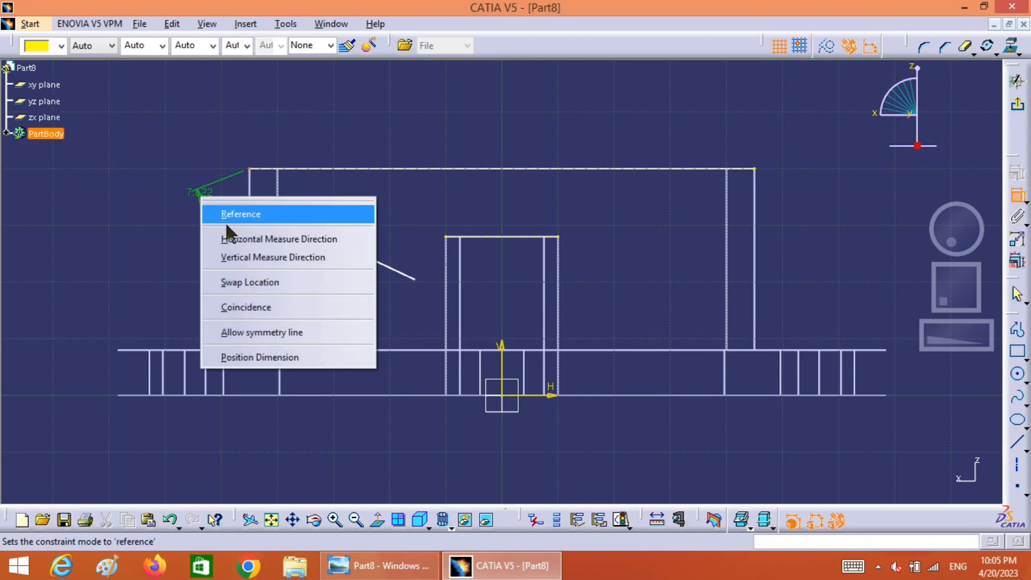
{"action": "left_click", "coordinate": [237, 239]}
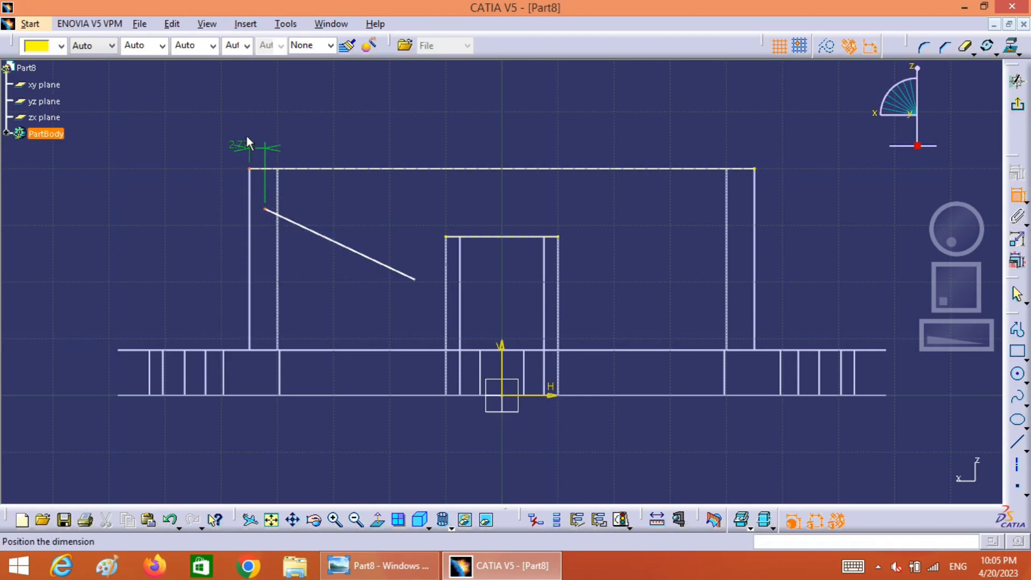
{"action": "left_click", "coordinate": [251, 123]}
{"action": "double_click", "coordinate": [256, 125]}
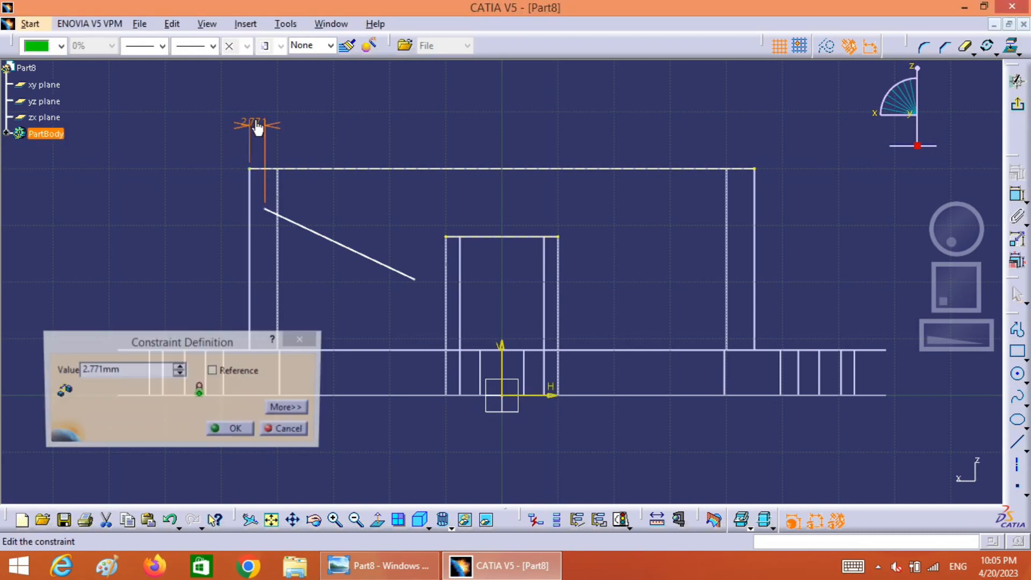
{"action": "double_click", "coordinate": [104, 369]}
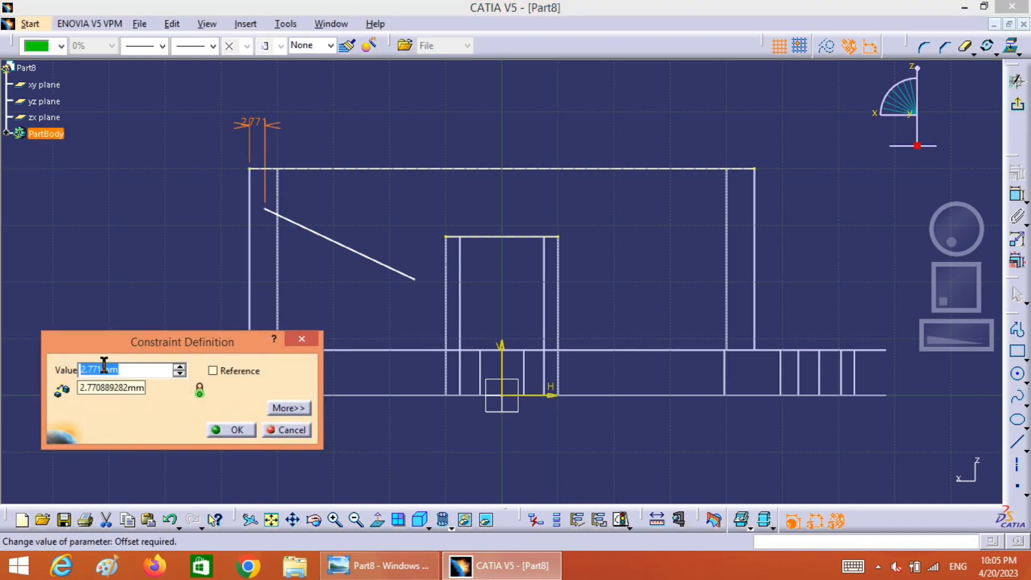
{"action": "key", "text": "Return"}
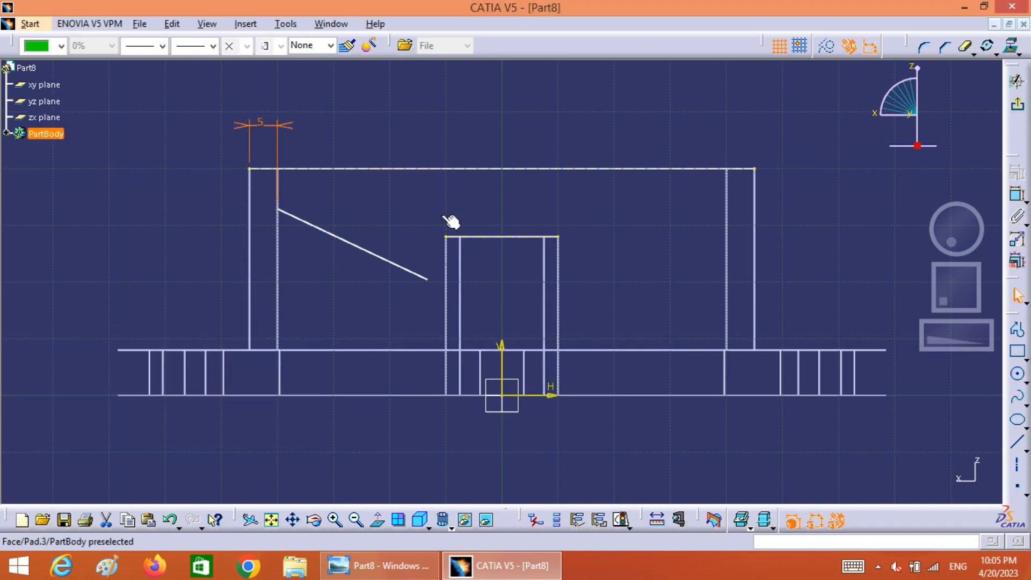
{"action": "left_click", "coordinate": [478, 169]}
{"action": "left_click", "coordinate": [513, 142]}
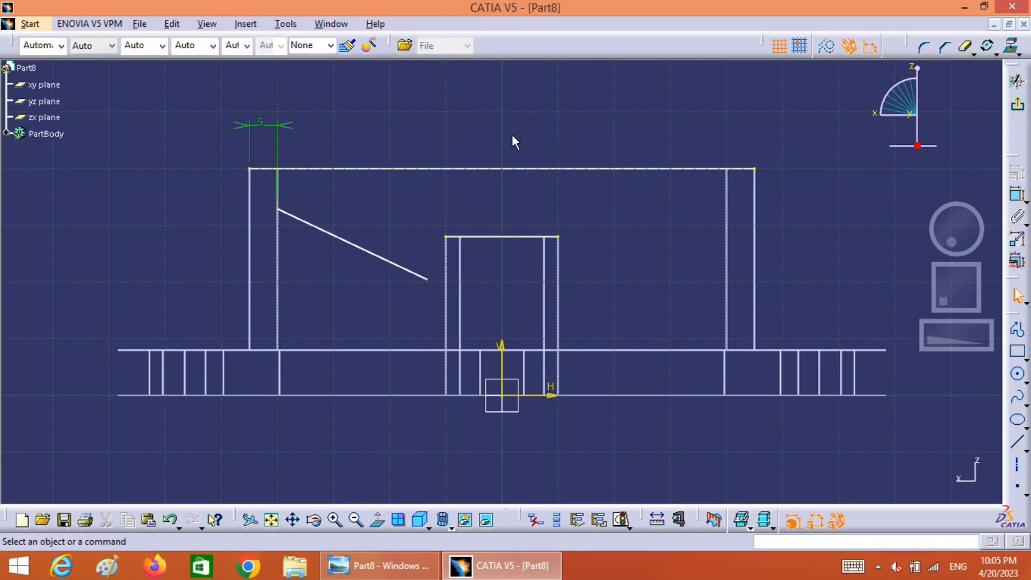
Dimension the vertical distance between the outer ring's top corner and the sloped line's upper endpoint and set it to 5 mm.
{"action": "left_click", "coordinate": [1018, 195]}
{"action": "left_click", "coordinate": [250, 170]}
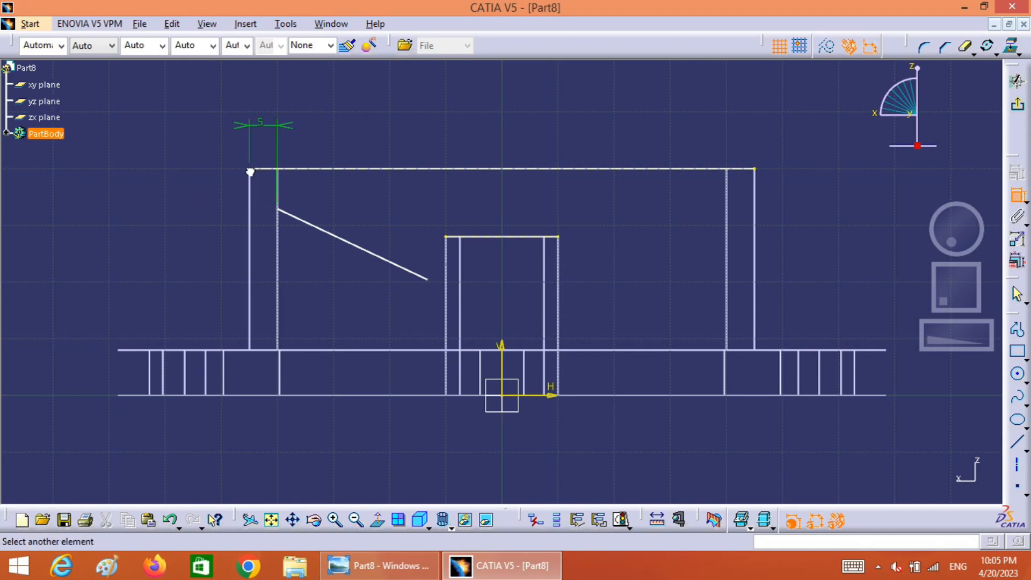
{"action": "left_click", "coordinate": [286, 212]}
{"action": "right_click", "coordinate": [179, 190]}
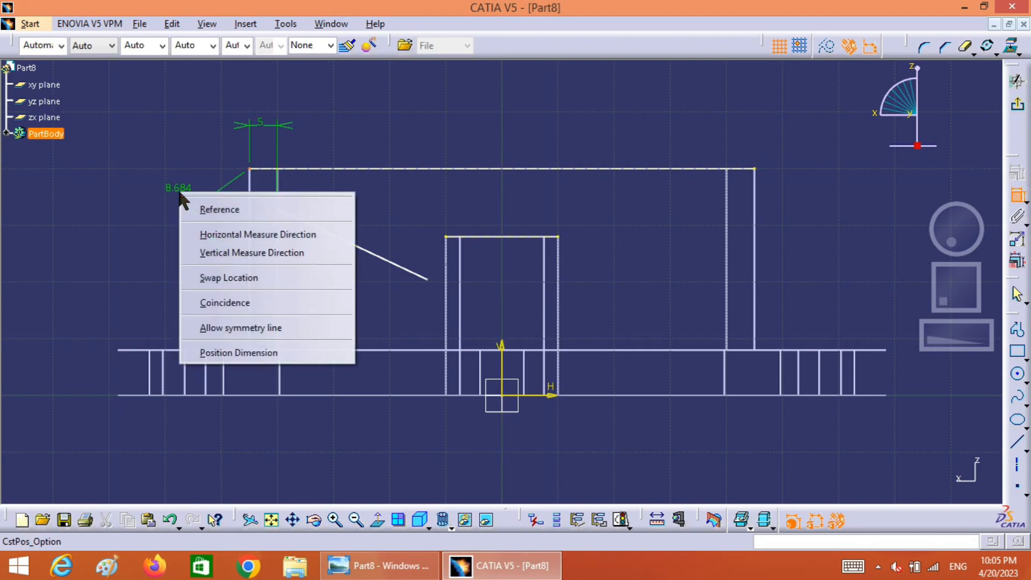
{"action": "left_click", "coordinate": [218, 253]}
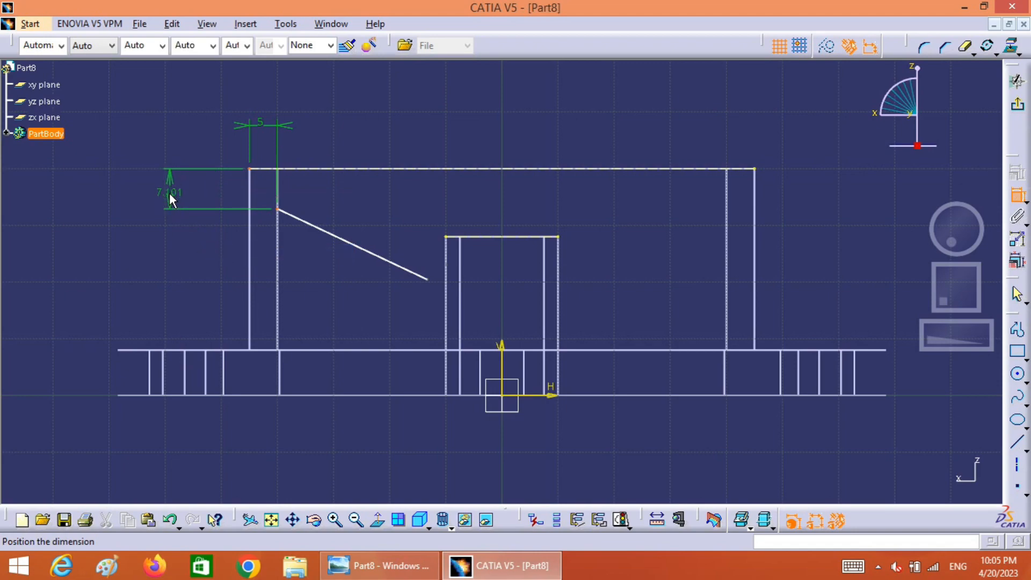
{"action": "left_click", "coordinate": [171, 200]}
{"action": "double_click", "coordinate": [169, 200]}
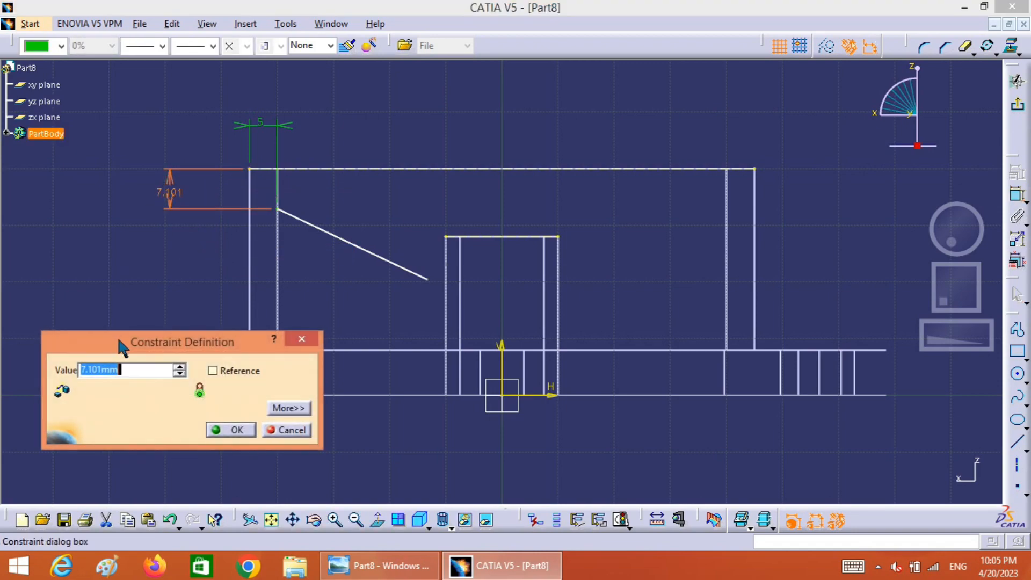
{"action": "type", "text": "5"}
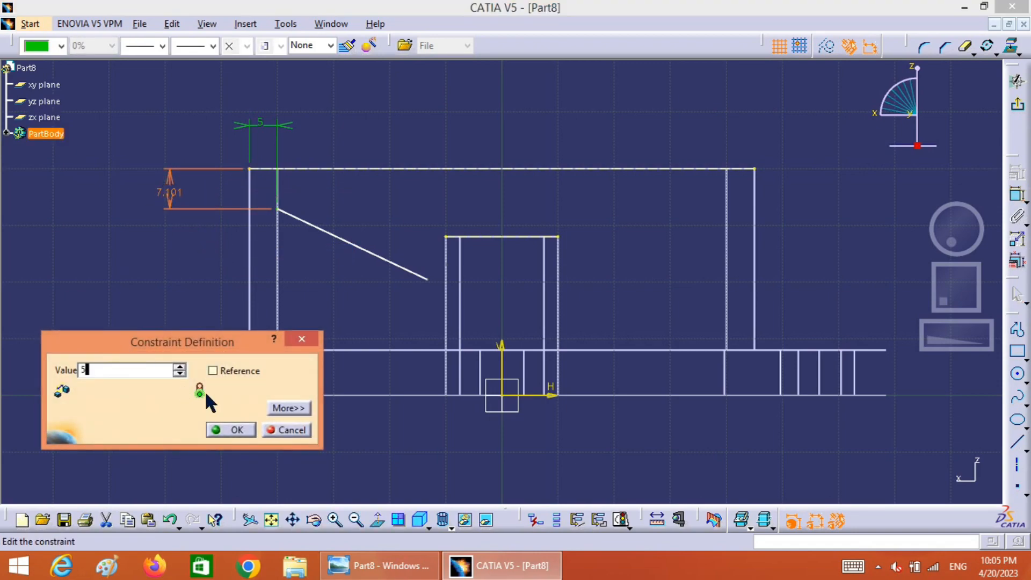
{"action": "left_click", "coordinate": [232, 429]}
{"action": "left_click", "coordinate": [183, 324]}
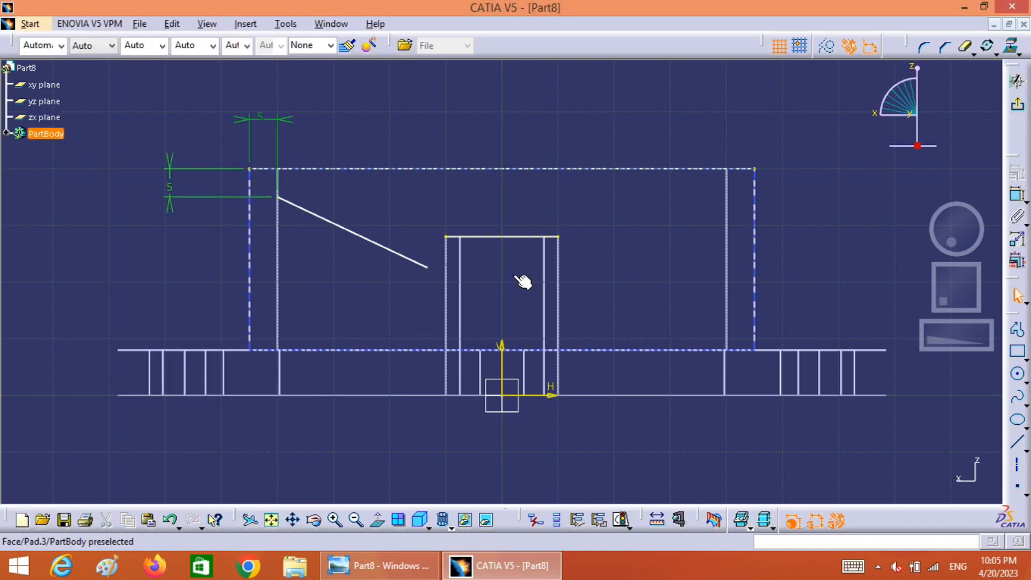
{"action": "left_click", "coordinate": [427, 267]}
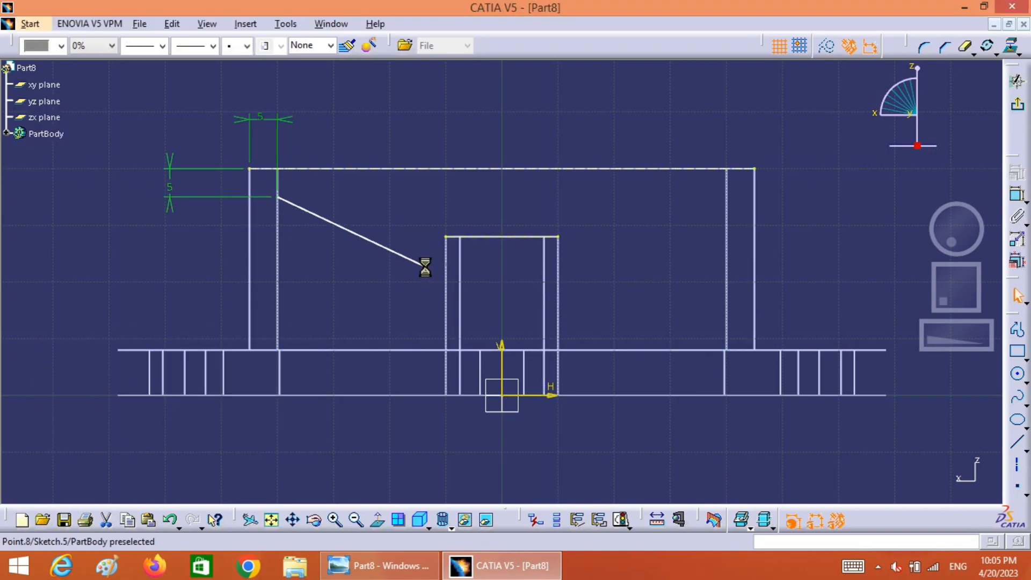
{"action": "left_click", "coordinate": [448, 238], "text": "ctrl"}
{"action": "left_click", "coordinate": [1013, 198]}
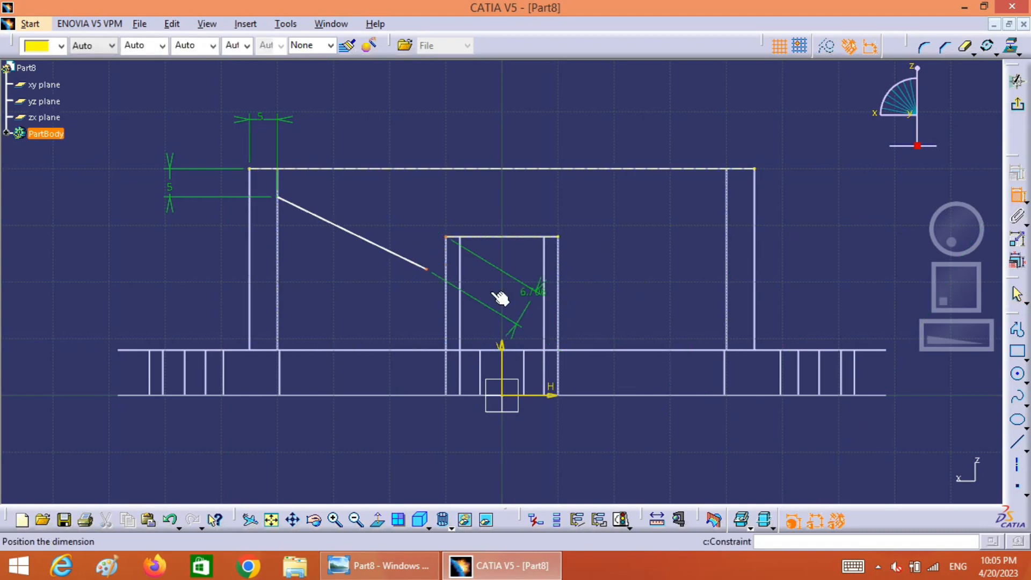
{"action": "left_click", "coordinate": [484, 288]}
{"action": "right_click", "coordinate": [480, 288]}
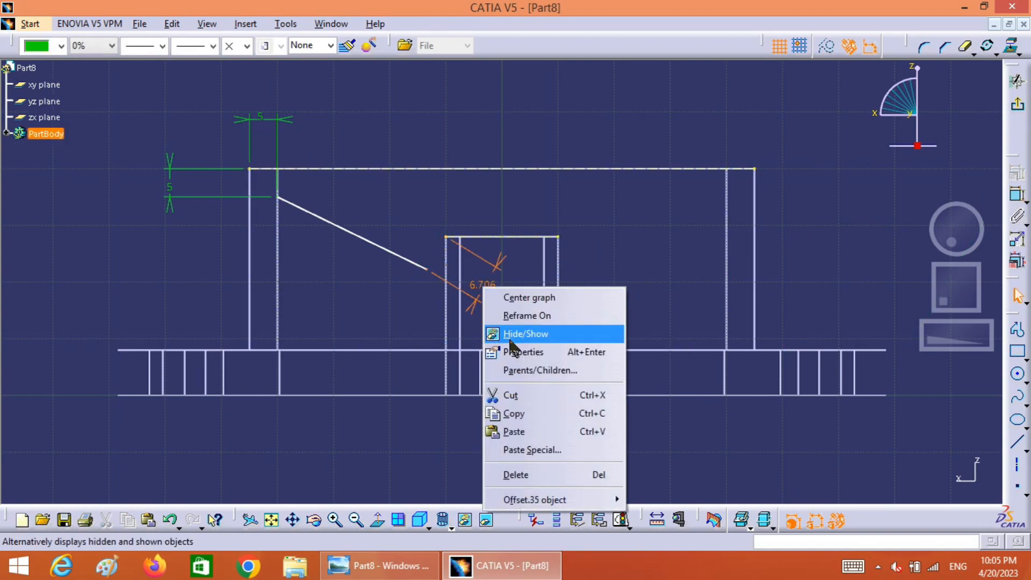
{"action": "left_click", "coordinate": [533, 297]}
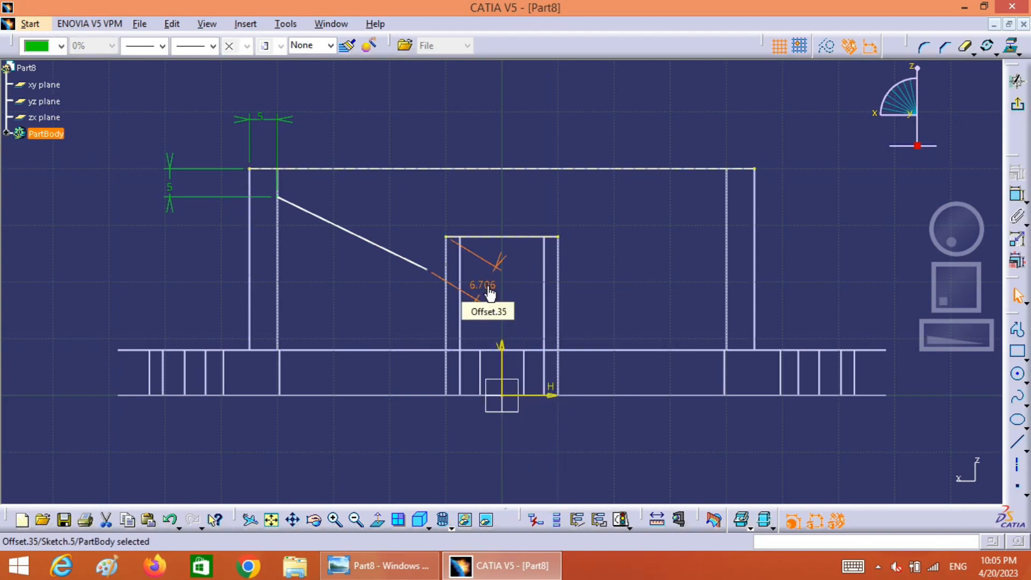
{"action": "key", "text": "Delete"}
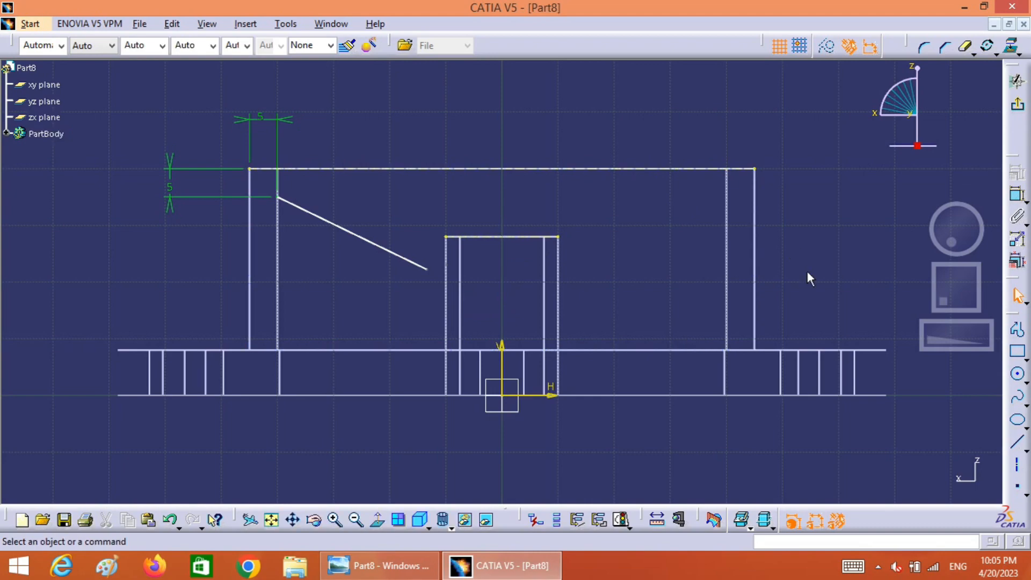
Dimension the horizontal distance between the central boss's top corner and the sloped line's lower endpoint and set it to 0 mm.
{"action": "left_click", "coordinate": [1015, 198]}
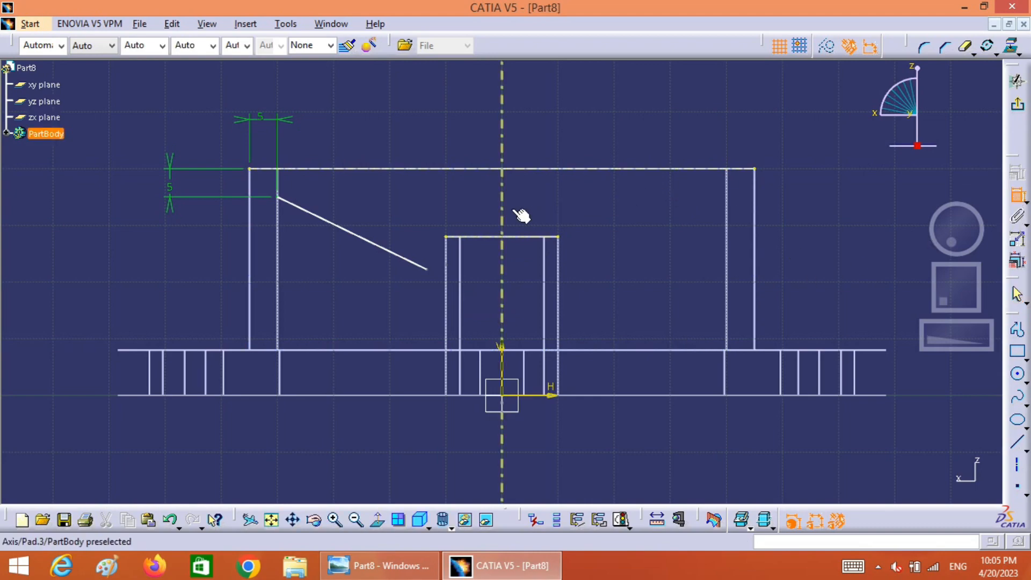
{"action": "left_click", "coordinate": [446, 237]}
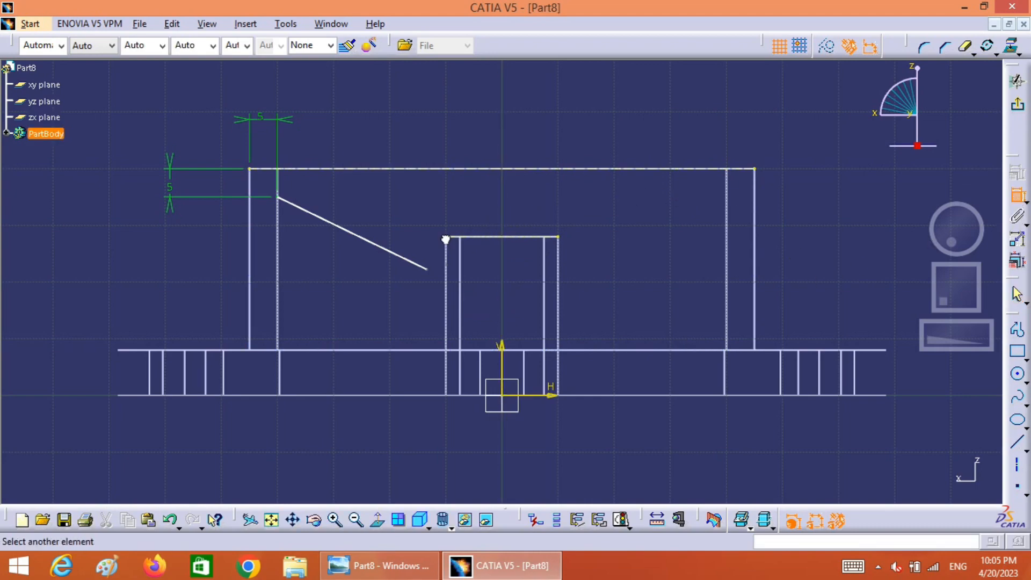
{"action": "left_click", "coordinate": [427, 268]}
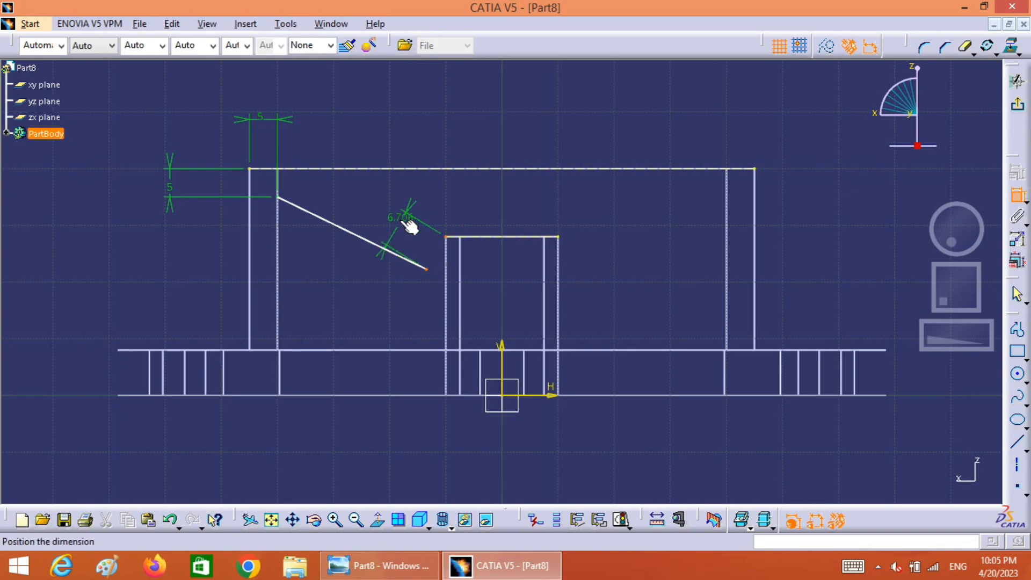
{"action": "right_click", "coordinate": [404, 228]}
{"action": "left_click", "coordinate": [446, 335]}
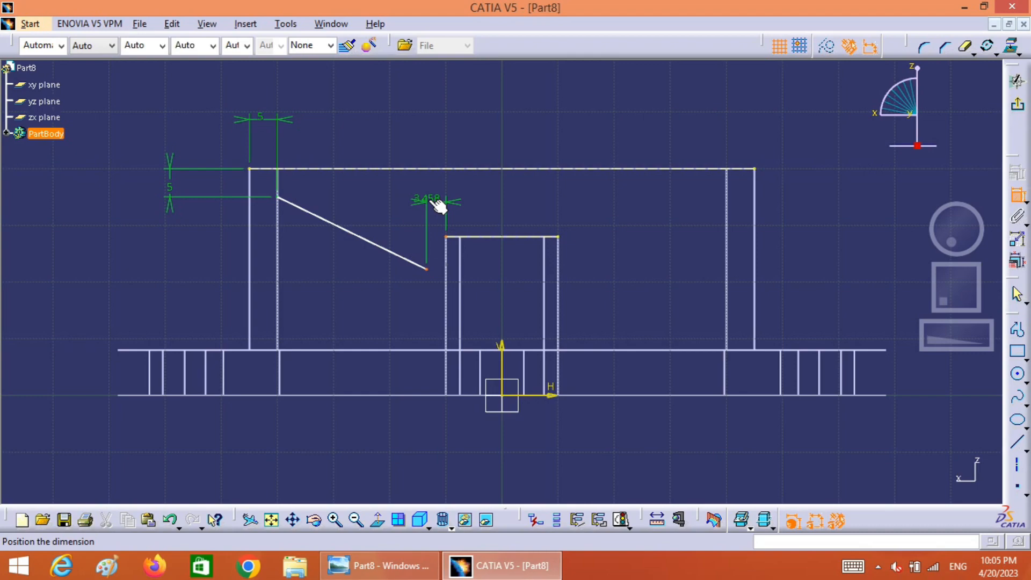
{"action": "left_click", "coordinate": [436, 204]}
{"action": "double_click", "coordinate": [433, 202]}
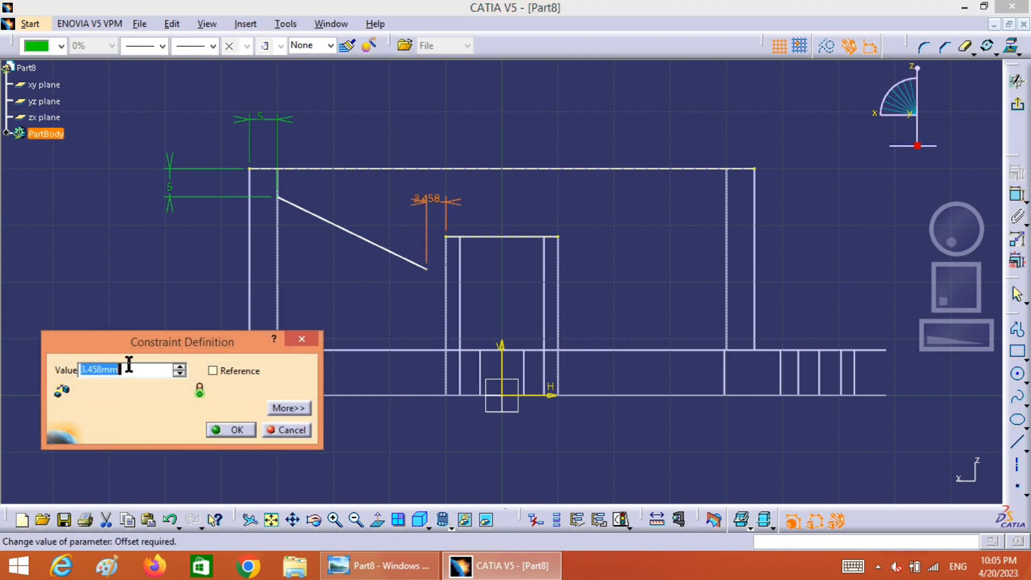
{"action": "type", "text": "0"}
{"action": "key", "text": "Return"}
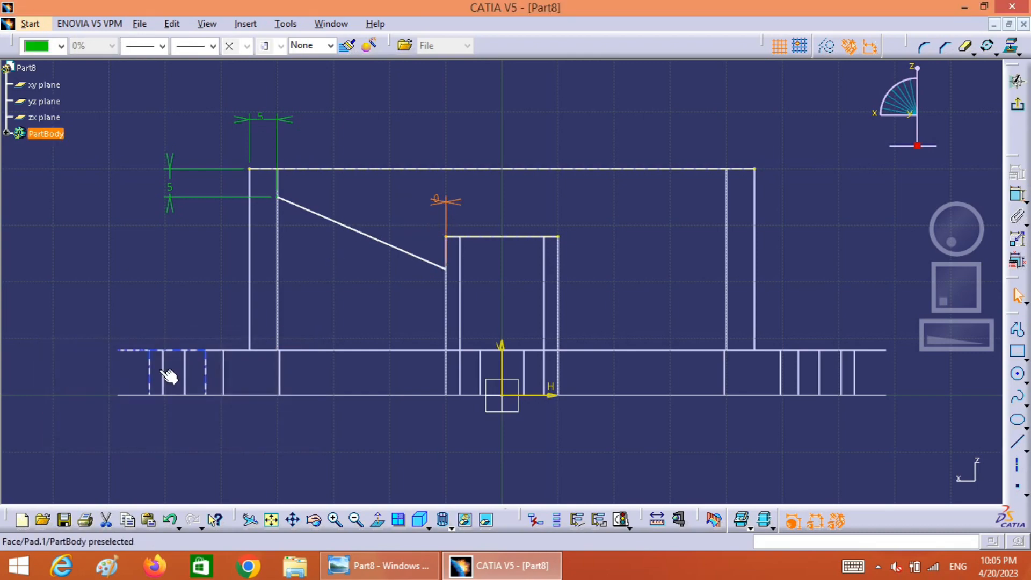
{"action": "left_click", "coordinate": [581, 250]}
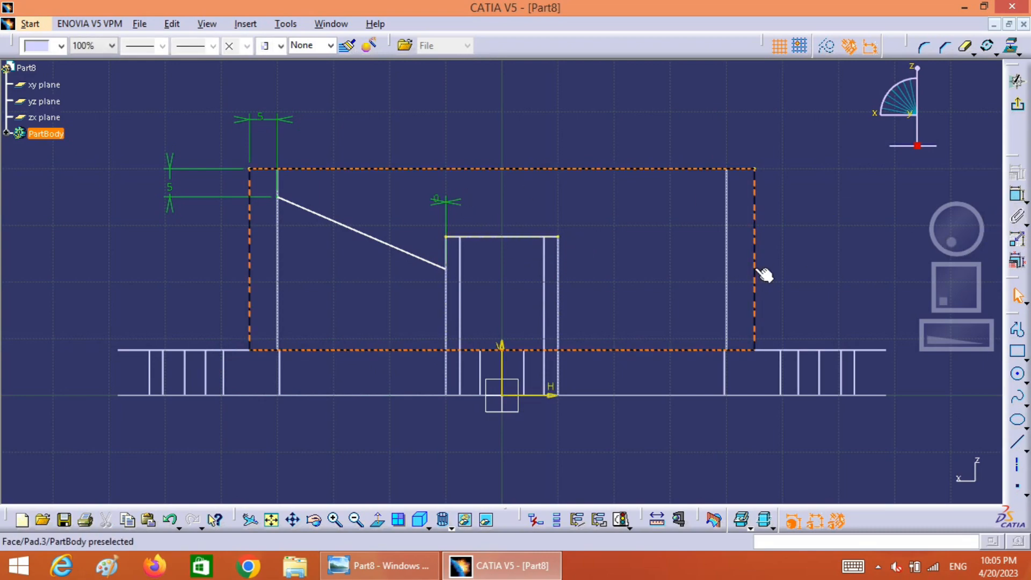
{"action": "left_click", "coordinate": [790, 259]}
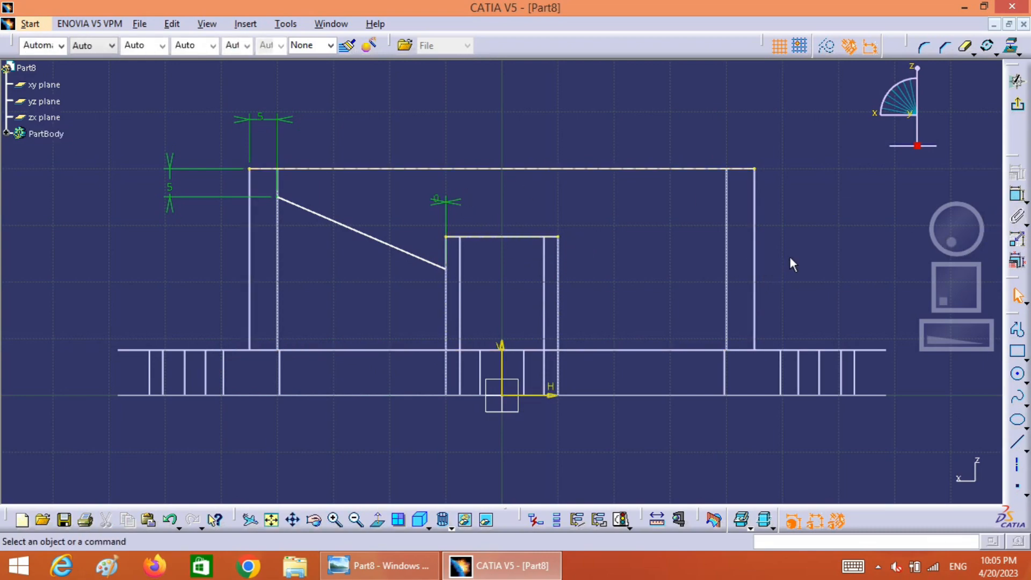
Dimension the vertical distance between the central boss's top corner and the sloped line's lower endpoint, set it to 5 mm, and exit the sketch.
{"action": "left_click", "coordinate": [1017, 194]}
{"action": "left_click", "coordinate": [448, 239]}
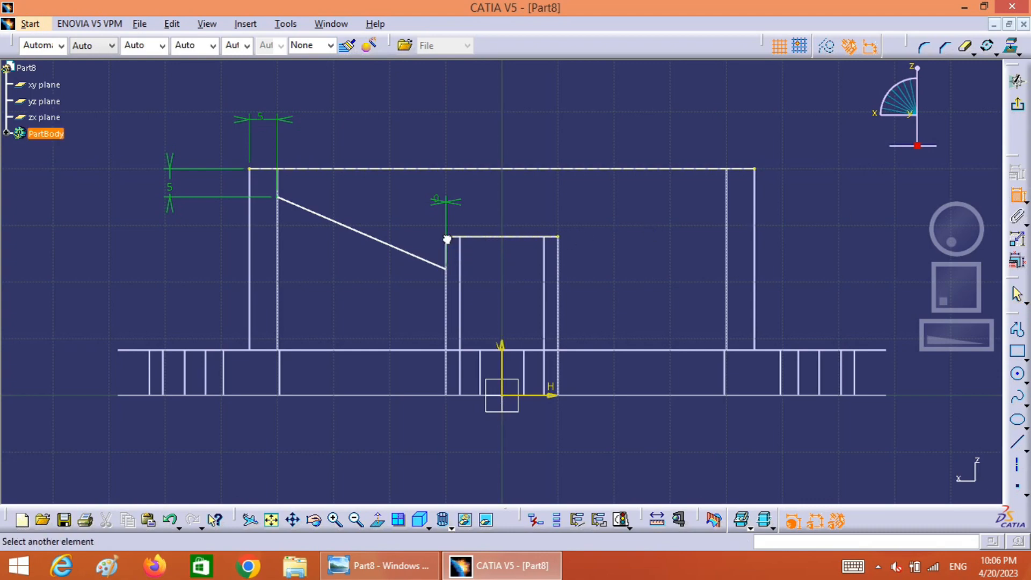
{"action": "left_click", "coordinate": [450, 271]}
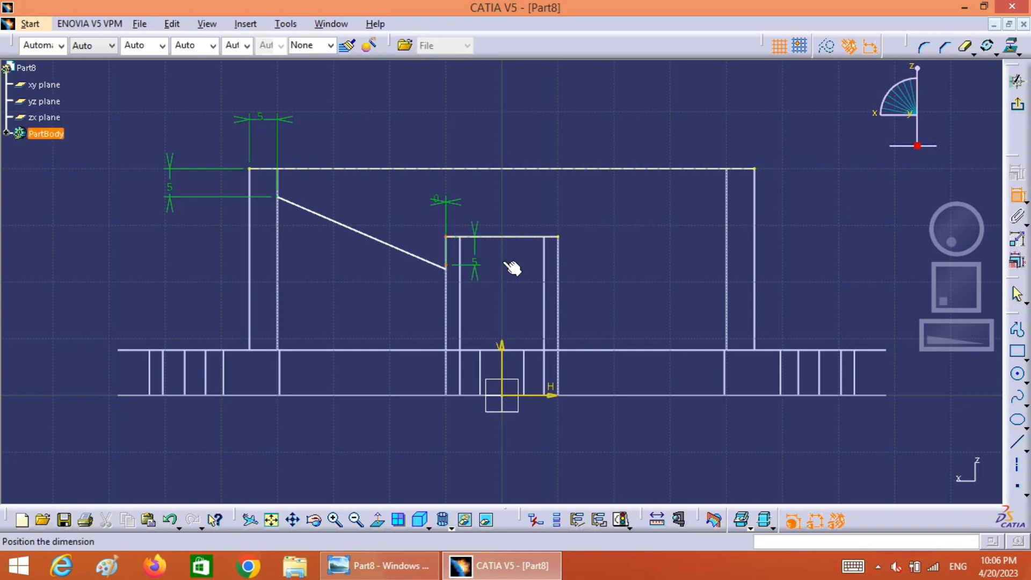
{"action": "left_click", "coordinate": [596, 265]}
{"action": "double_click", "coordinate": [595, 266]}
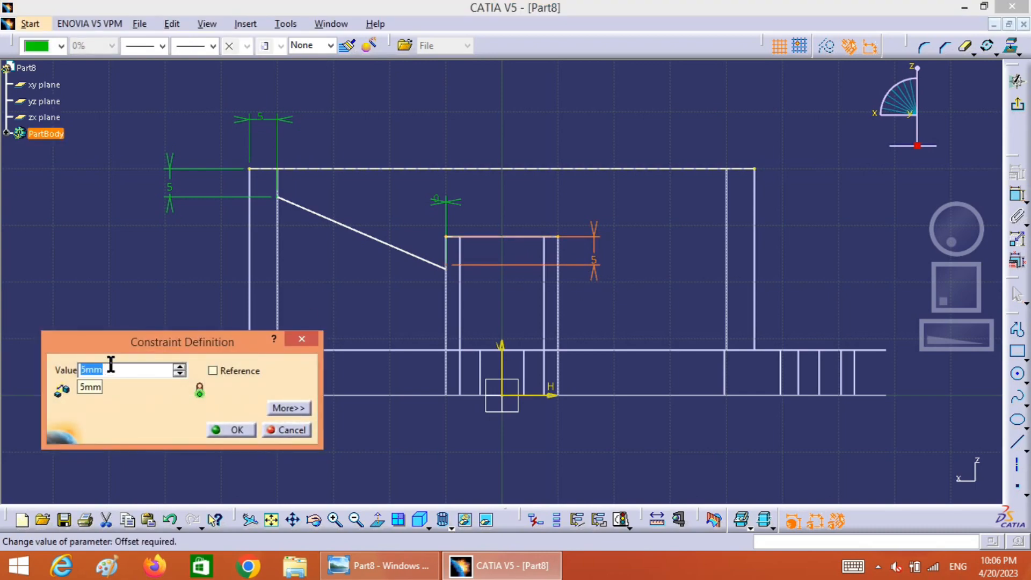
{"action": "left_click", "coordinate": [236, 430]}
{"action": "left_click", "coordinate": [451, 430]}
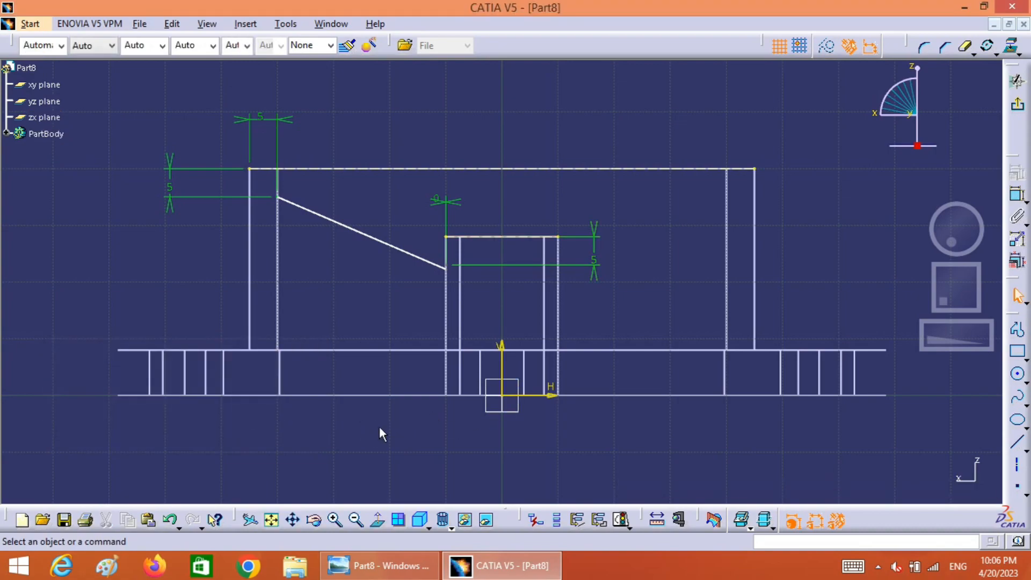
{"action": "left_click", "coordinate": [1020, 112]}
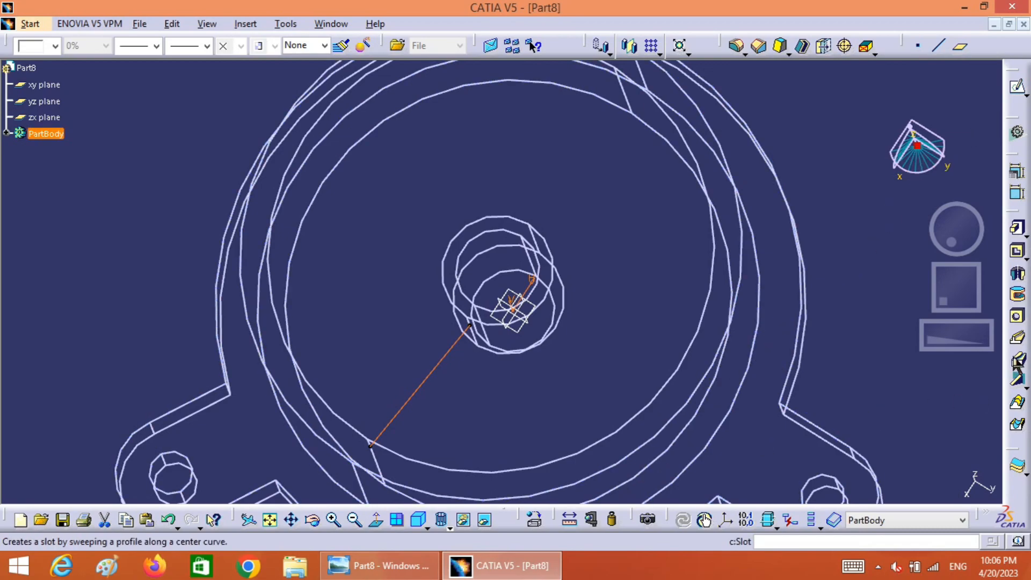
Create a stiffener from the sloped line sketch in From Side mode with a 5 mm neutral-fiber thickness.
{"action": "left_click", "coordinate": [1026, 391]}
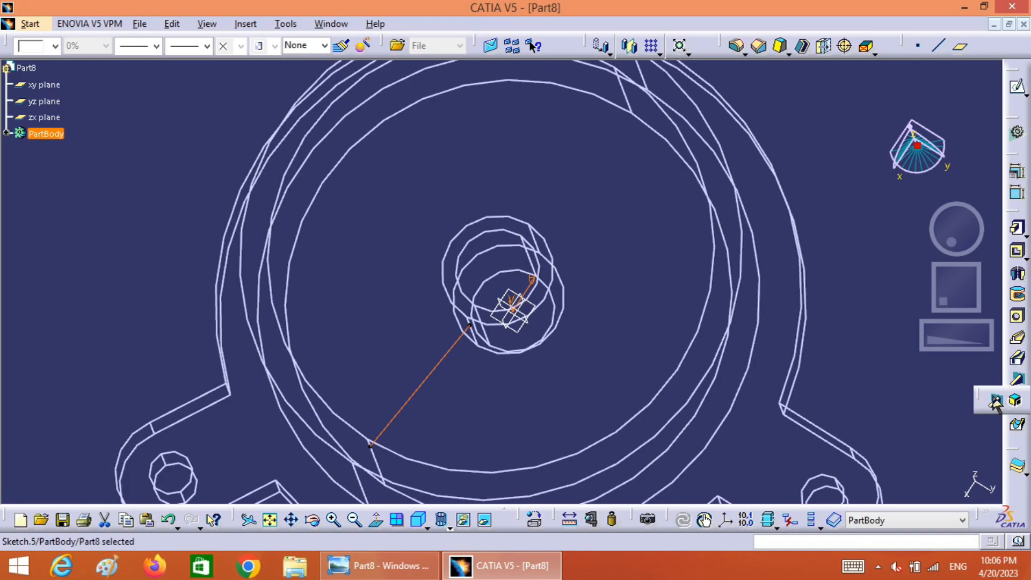
{"action": "left_click", "coordinate": [995, 400]}
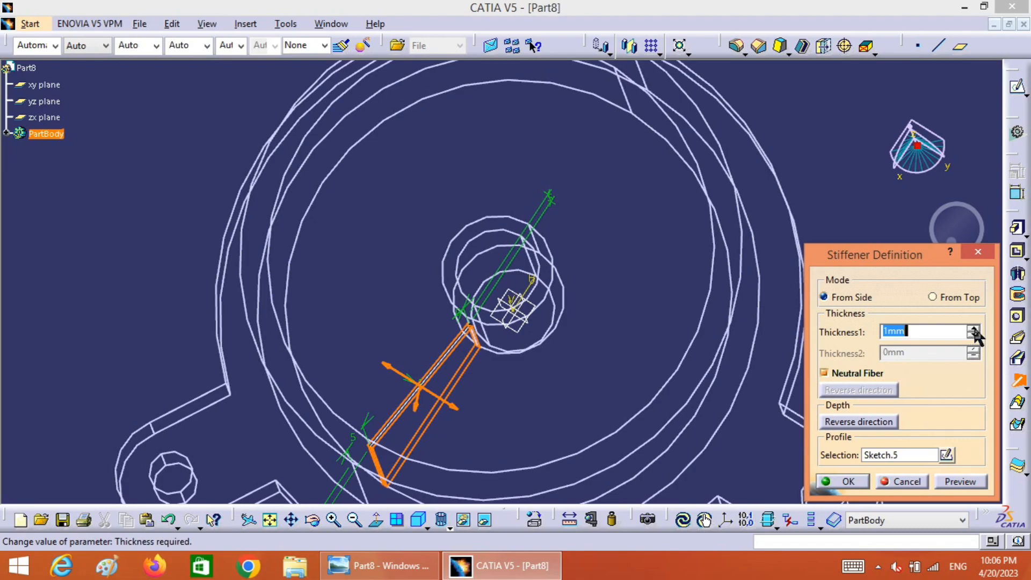
{"action": "left_click", "coordinate": [974, 329]}
{"action": "left_click", "coordinate": [974, 329]}
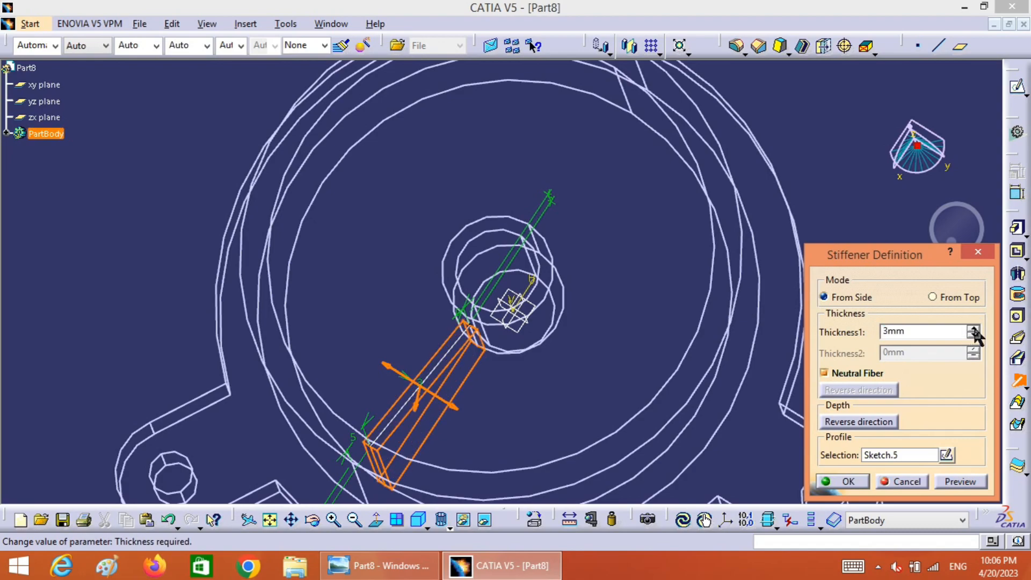
{"action": "left_click", "coordinate": [974, 329]}
{"action": "left_click", "coordinate": [974, 329]}
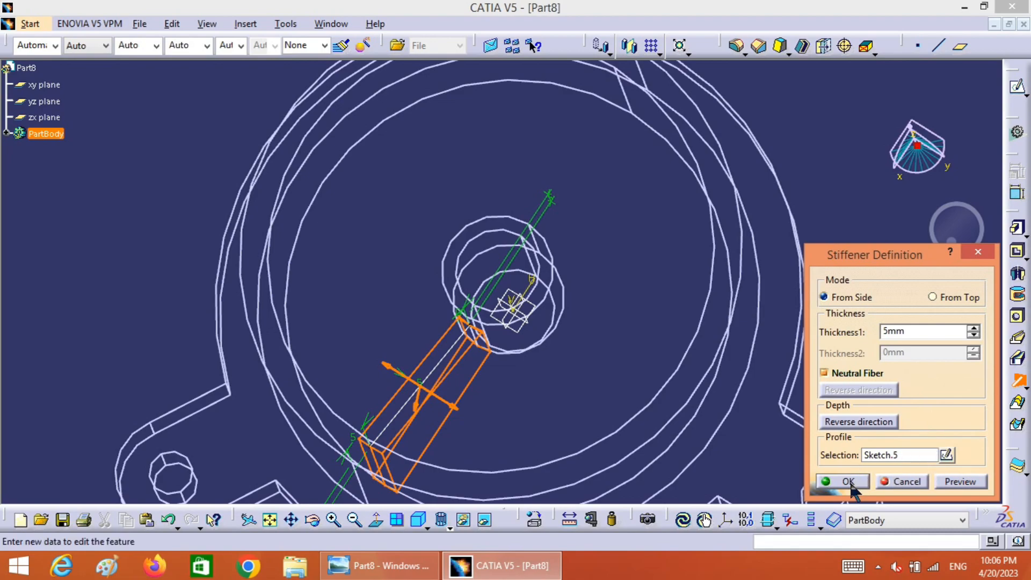
{"action": "left_click", "coordinate": [849, 482]}
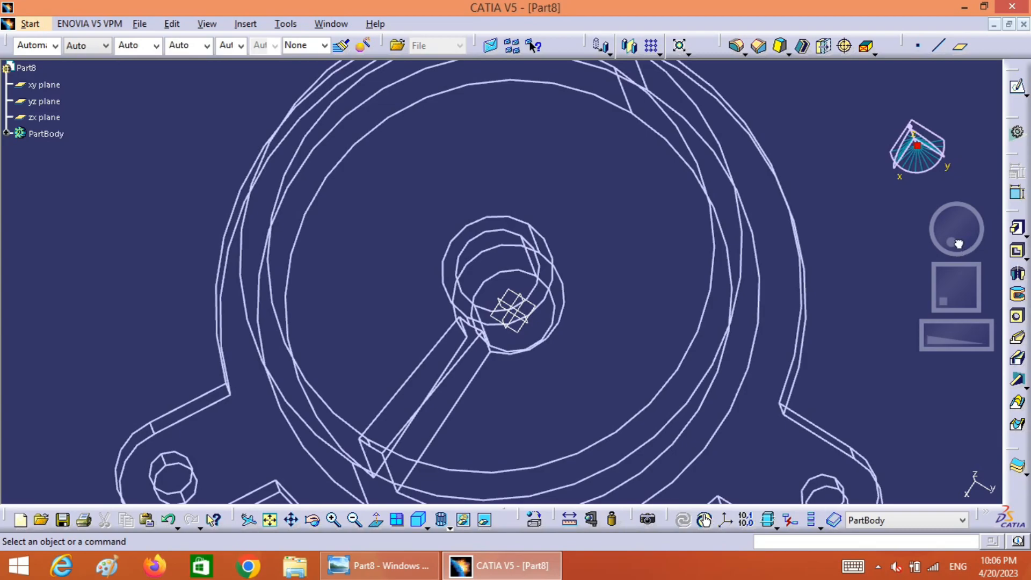
Switch the part's display from wireframe to plain shading to view the stiffener inside the ring.
{"action": "mouse_move", "coordinate": [962, 244]}
{"action": "left_mouse_down"}
{"action": "mouse_move", "coordinate": [956, 216]}
{"action": "mouse_move", "coordinate": [939, 248]}
{"action": "mouse_move", "coordinate": [951, 256]}
{"action": "left_mouse_up"}
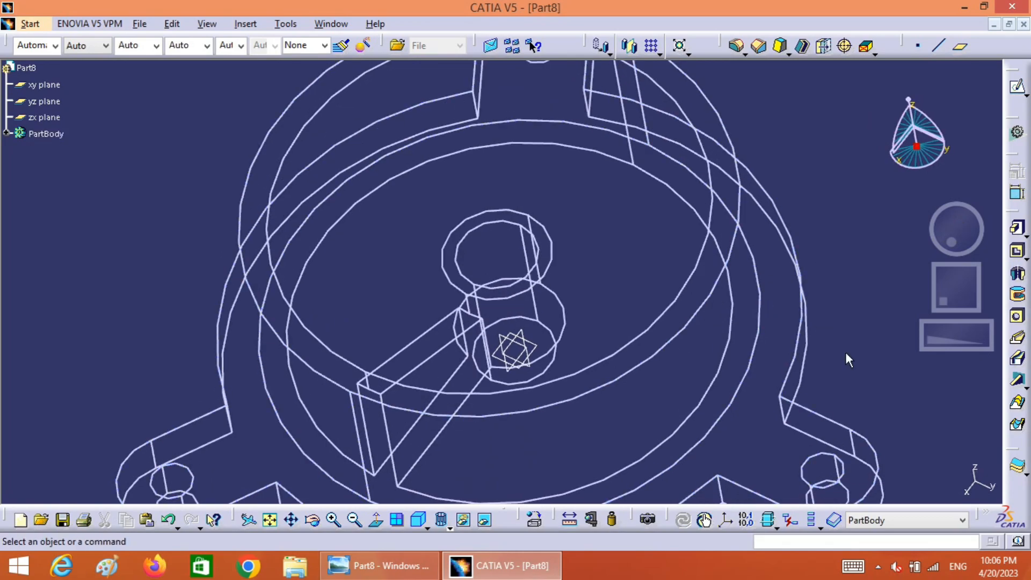
{"action": "left_click", "coordinate": [449, 529]}
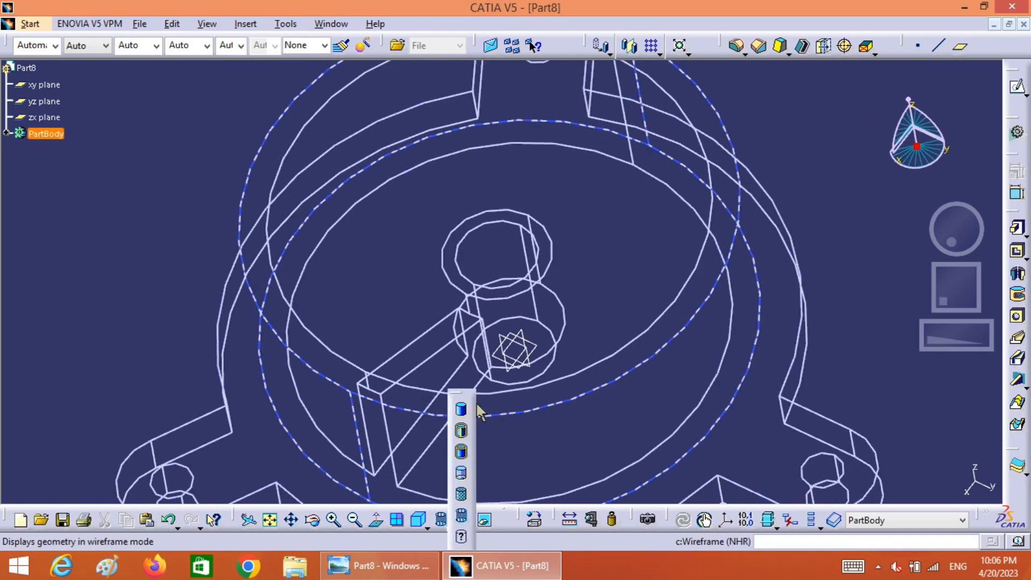
{"action": "left_click", "coordinate": [462, 409]}
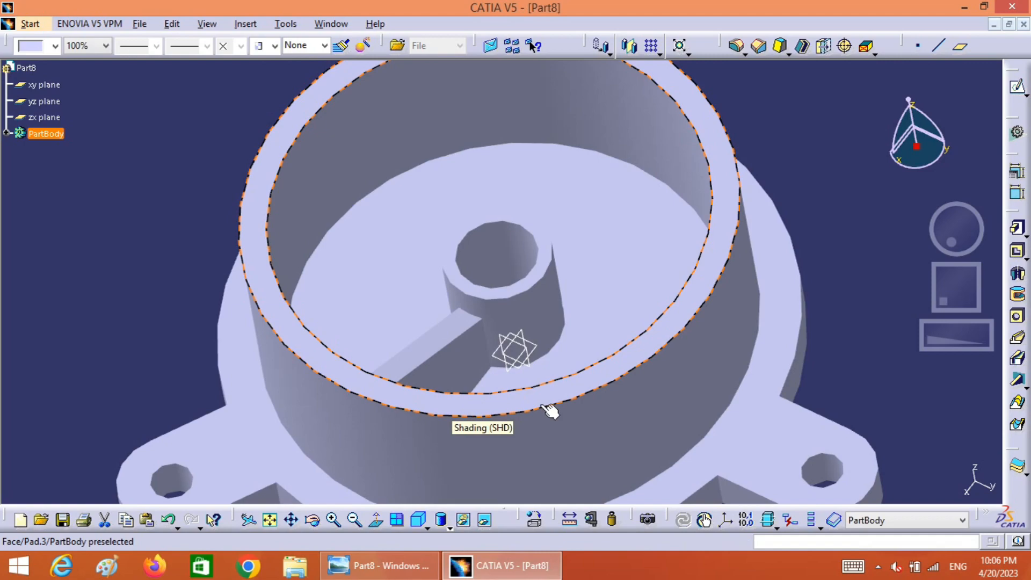
{"action": "left_click", "coordinate": [884, 352]}
{"action": "left_click_drag", "start_coordinate": [968, 343], "coordinate": [922, 338]}
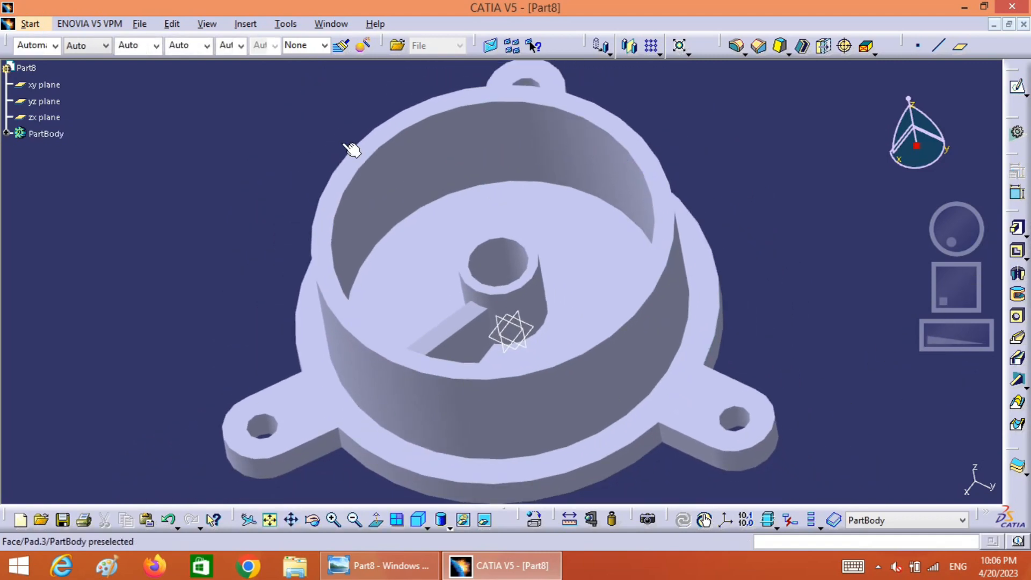
Circular-pattern the stiffener as a complete crown of 6 instances, using the outer ring's top face as the reference element.
{"action": "left_click", "coordinate": [7, 135]}
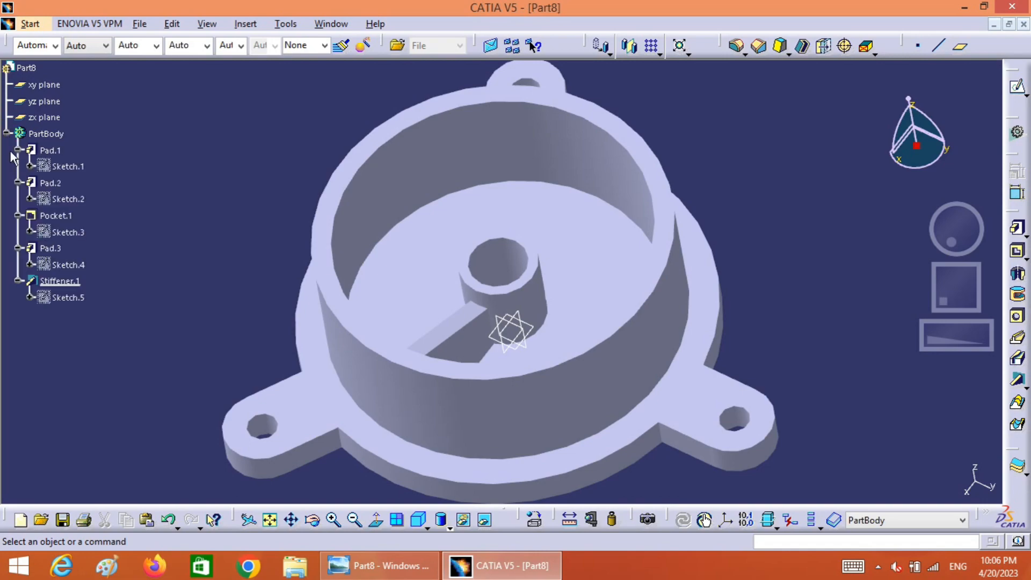
{"action": "left_click", "coordinate": [65, 282]}
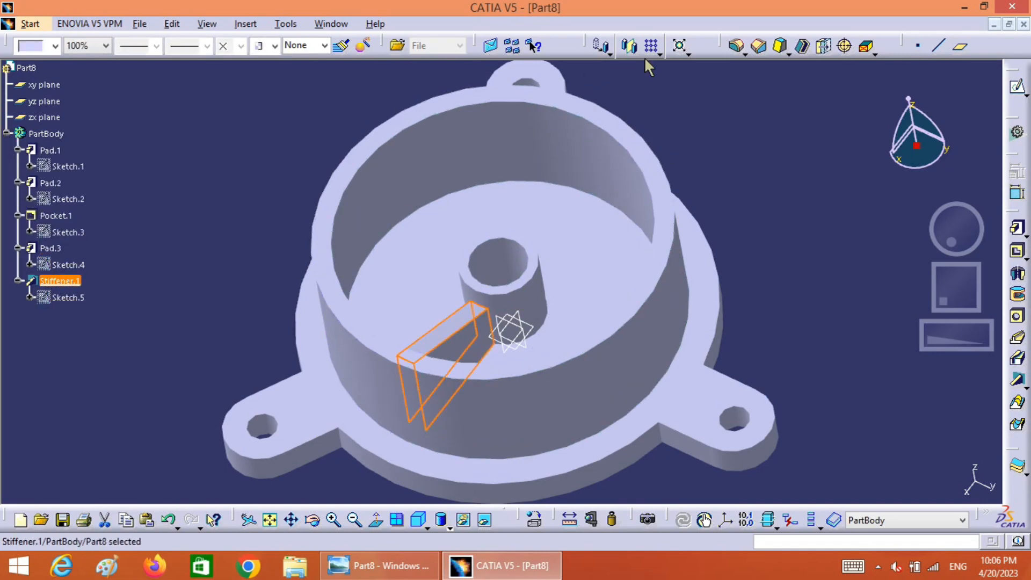
{"action": "left_click", "coordinate": [659, 54]}
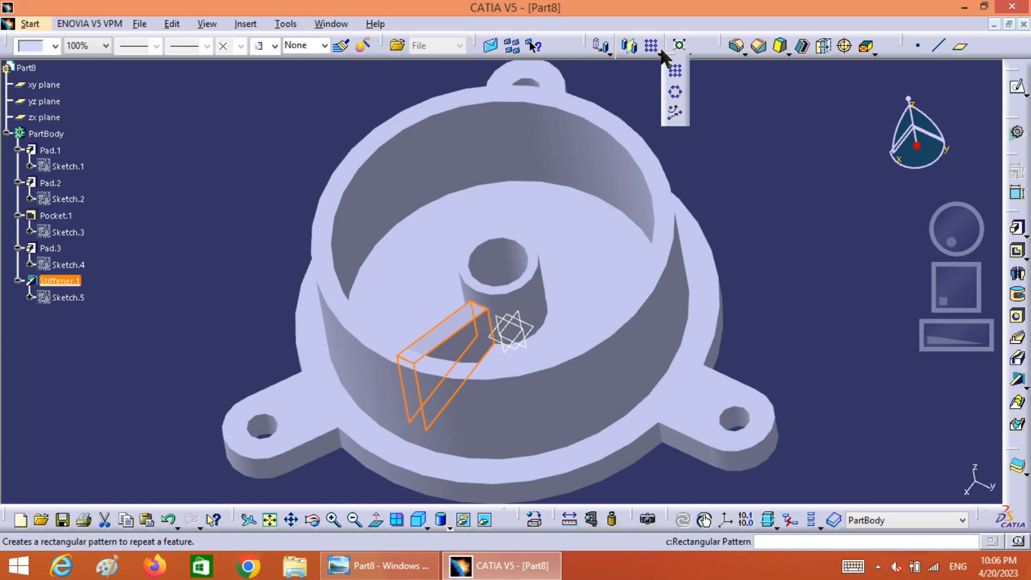
{"action": "left_click", "coordinate": [676, 101]}
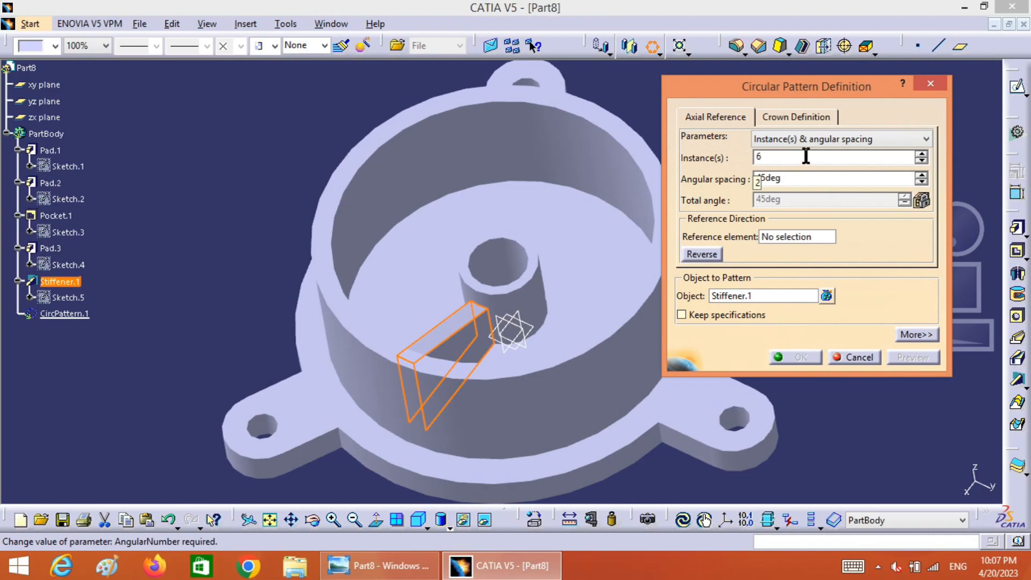
{"action": "left_click", "coordinate": [790, 139]}
{"action": "left_click", "coordinate": [790, 189]}
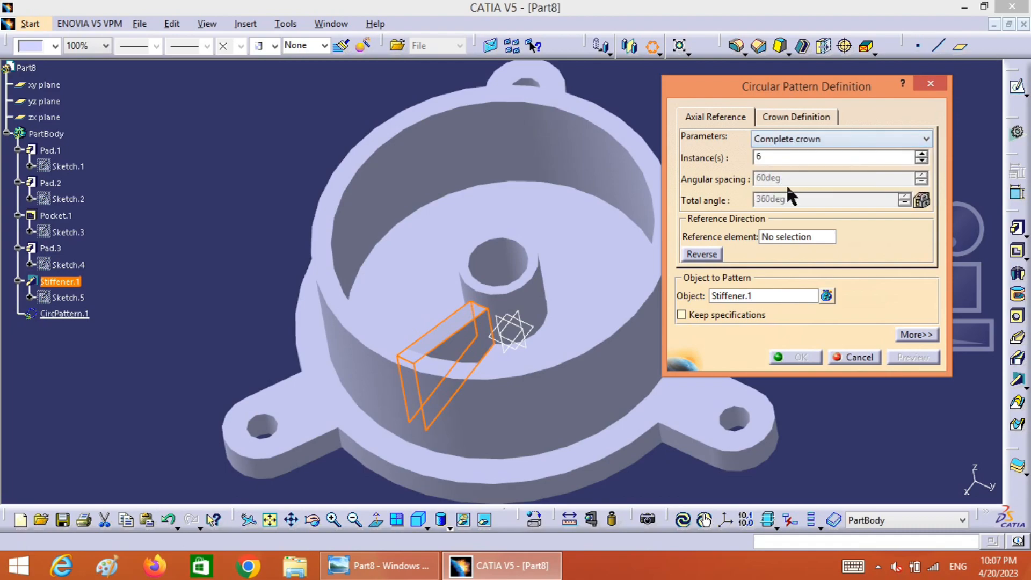
{"action": "left_click", "coordinate": [792, 239]}
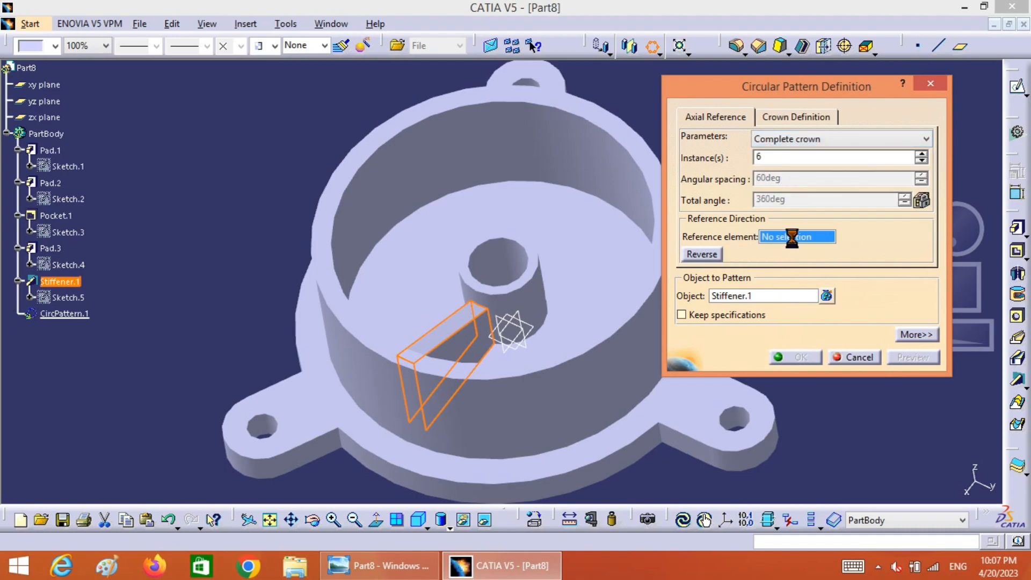
{"action": "left_click", "coordinate": [332, 282]}
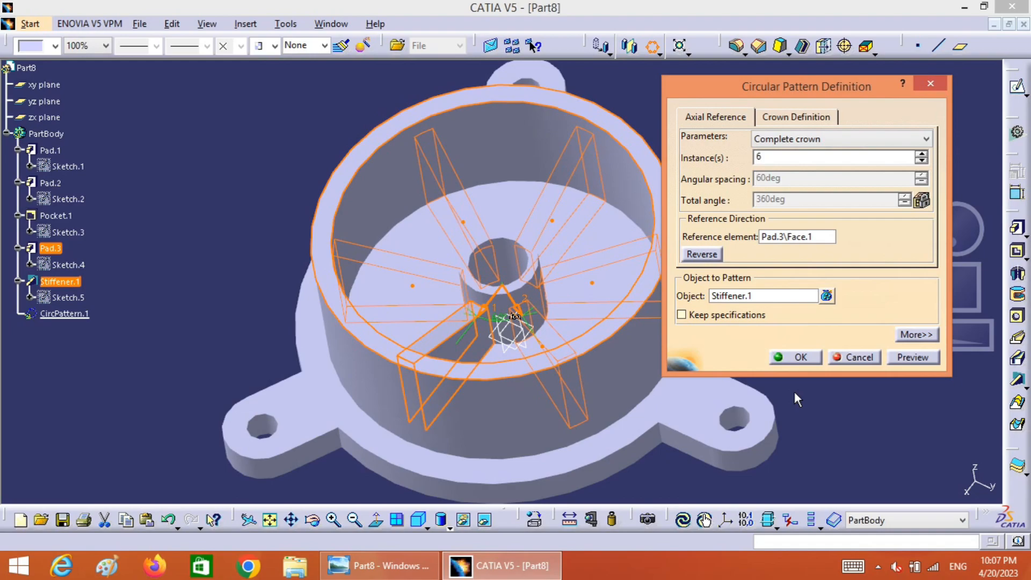
{"action": "left_click", "coordinate": [811, 357]}
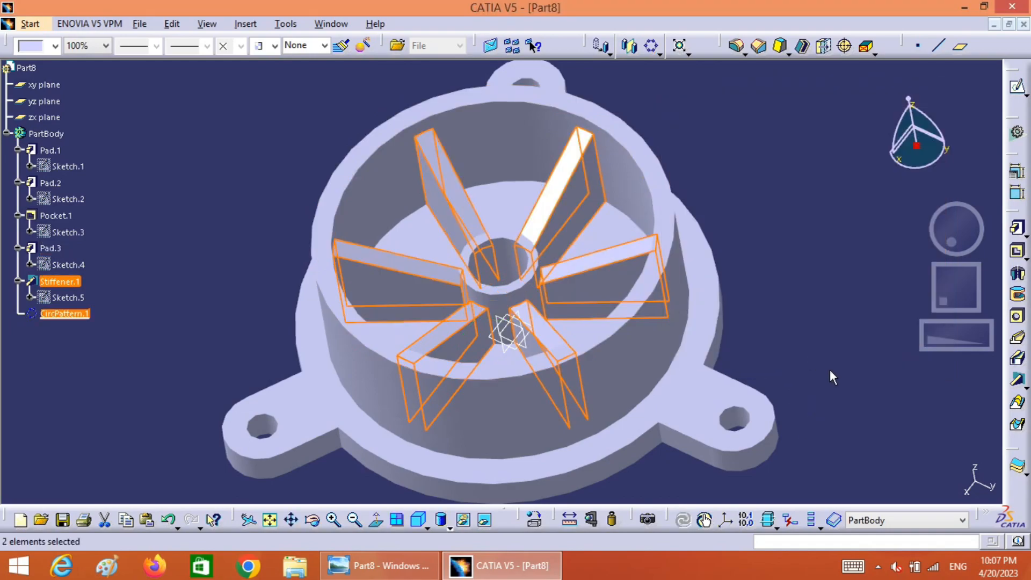
{"action": "left_click", "coordinate": [832, 377]}
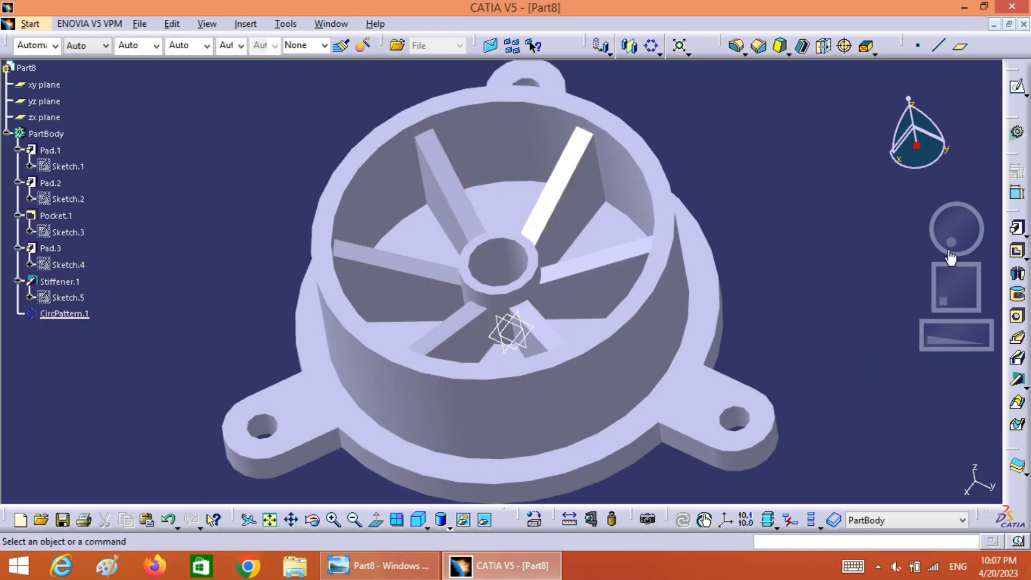
Start an edge fillet with a 1 mm radius and select five of the floor faces between the ribs.
{"action": "mouse_move", "coordinate": [949, 239]}
{"action": "left_mouse_down"}
{"action": "mouse_move", "coordinate": [967, 277]}
{"action": "mouse_move", "coordinate": [948, 274]}
{"action": "mouse_move", "coordinate": [933, 240]}
{"action": "mouse_move", "coordinate": [957, 240]}
{"action": "mouse_move", "coordinate": [945, 225]}
{"action": "mouse_move", "coordinate": [952, 250]}
{"action": "left_mouse_up"}
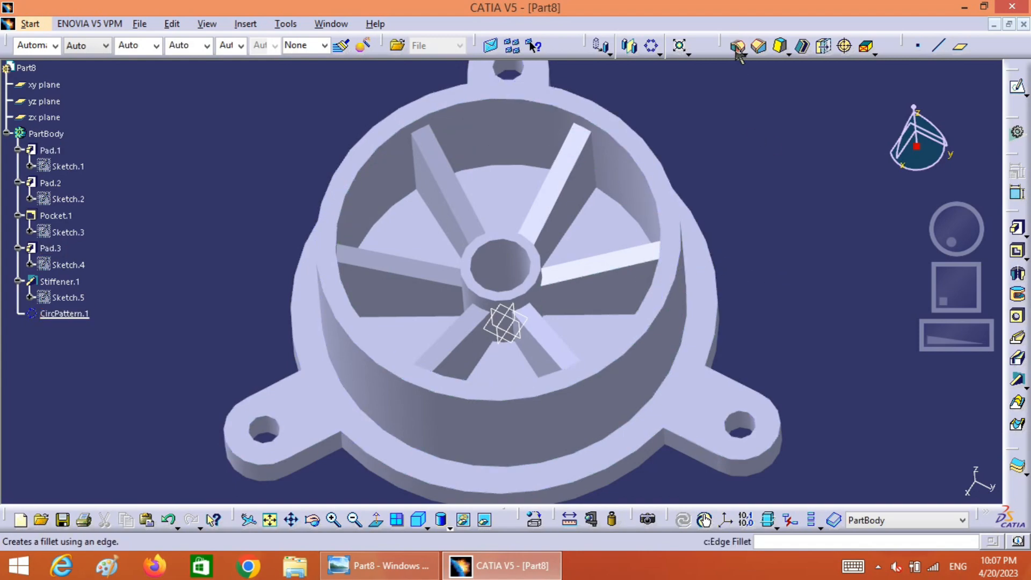
{"action": "left_click", "coordinate": [737, 48]}
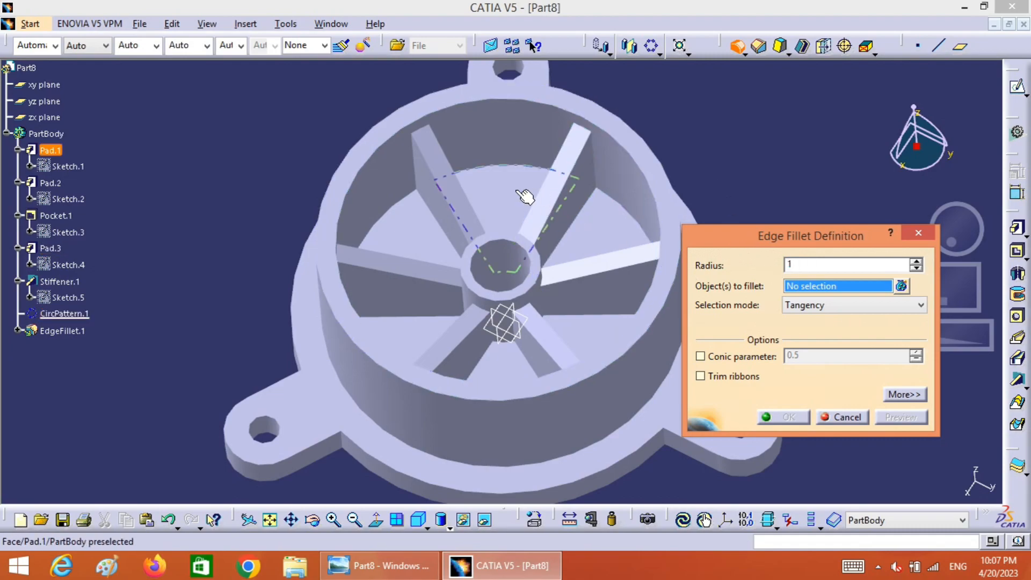
{"action": "left_click", "coordinate": [512, 193]}
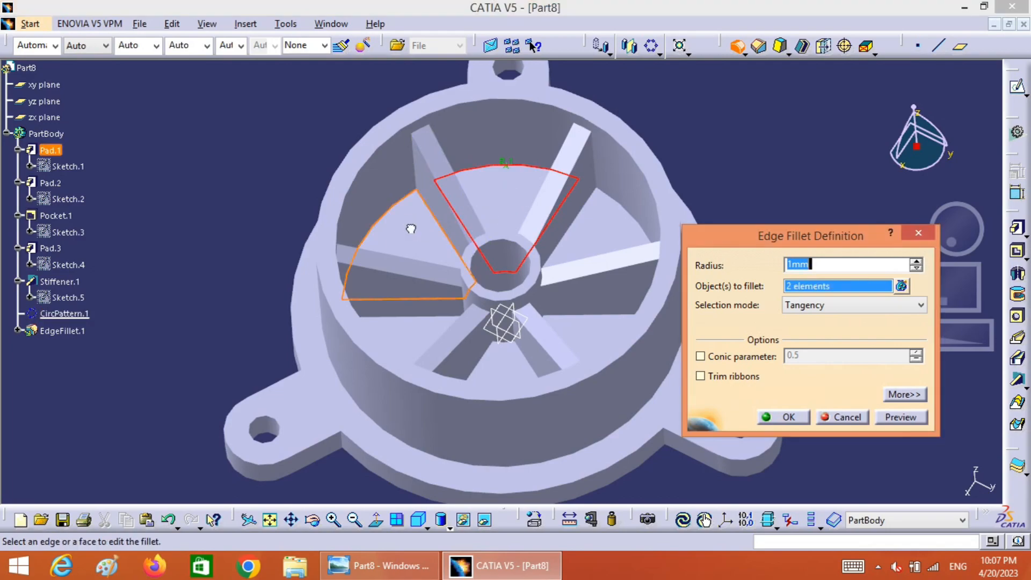
{"action": "left_click", "coordinate": [413, 341]}
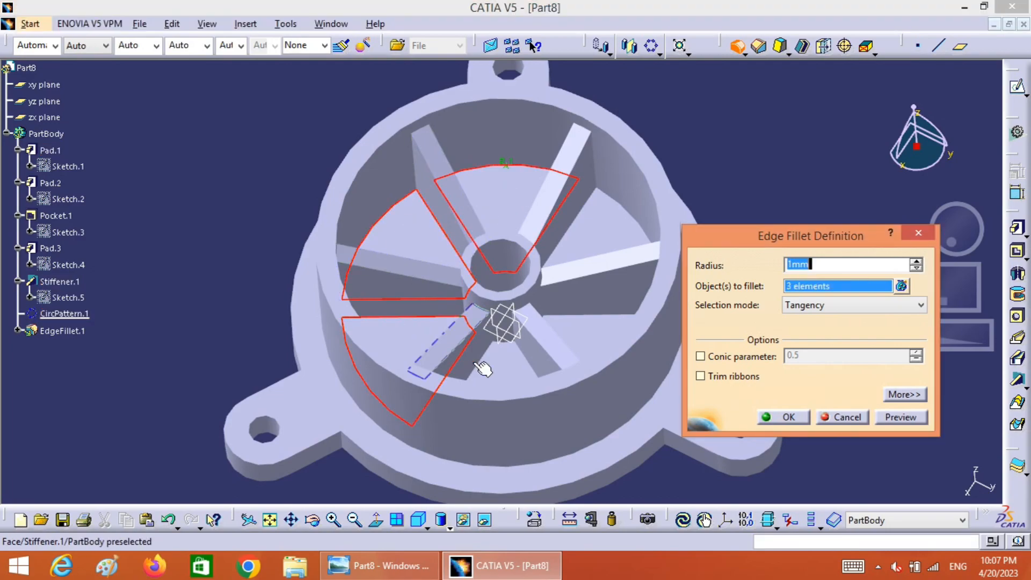
{"action": "left_click", "coordinate": [517, 376]}
{"action": "left_click", "coordinate": [602, 344]}
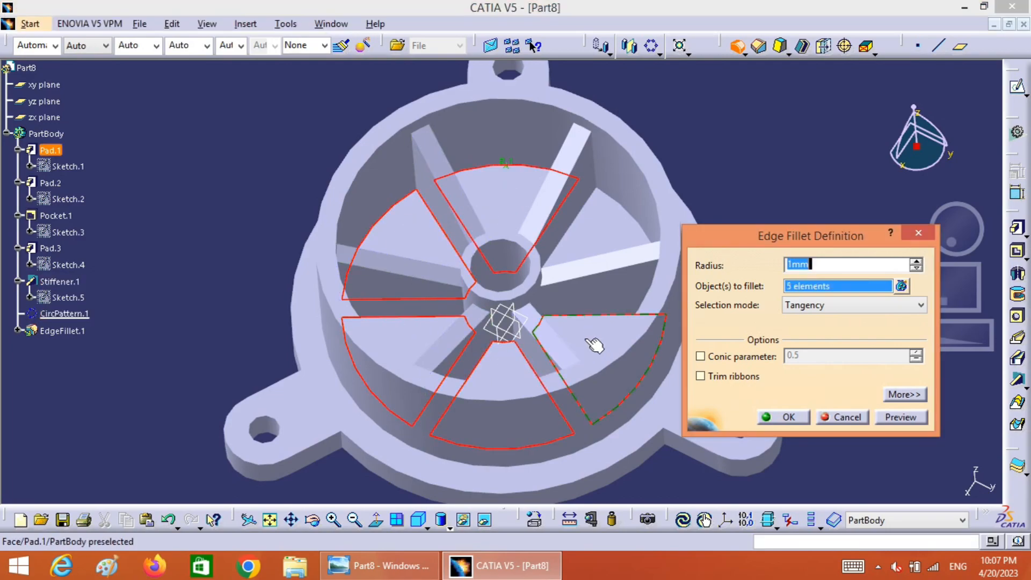
Add the first mounting lug's top outline, its hole edge and the two adjoining flange arcs to the 1 mm fillet selection.
{"action": "left_click", "coordinate": [316, 448]}
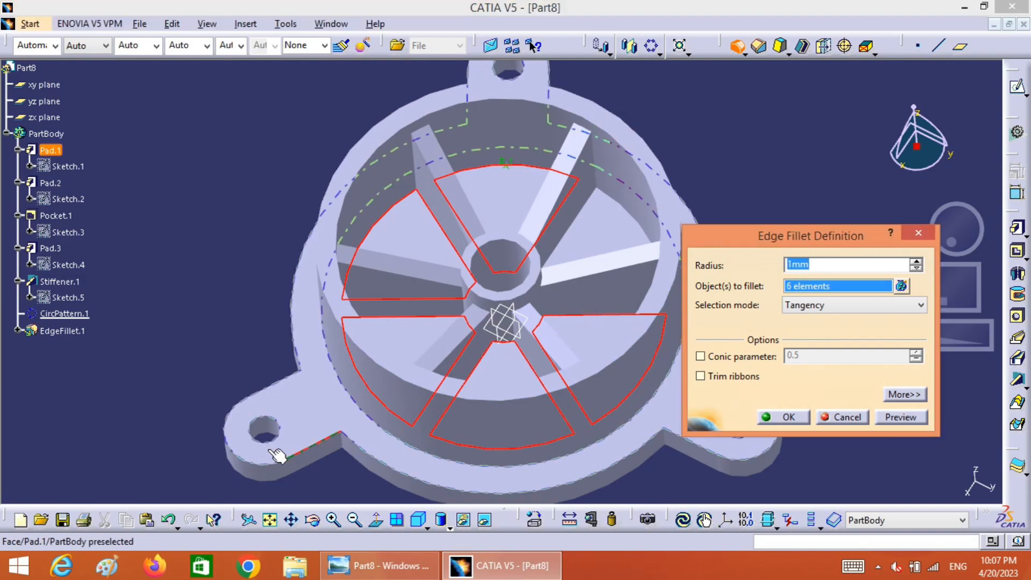
{"action": "left_click", "coordinate": [275, 385]}
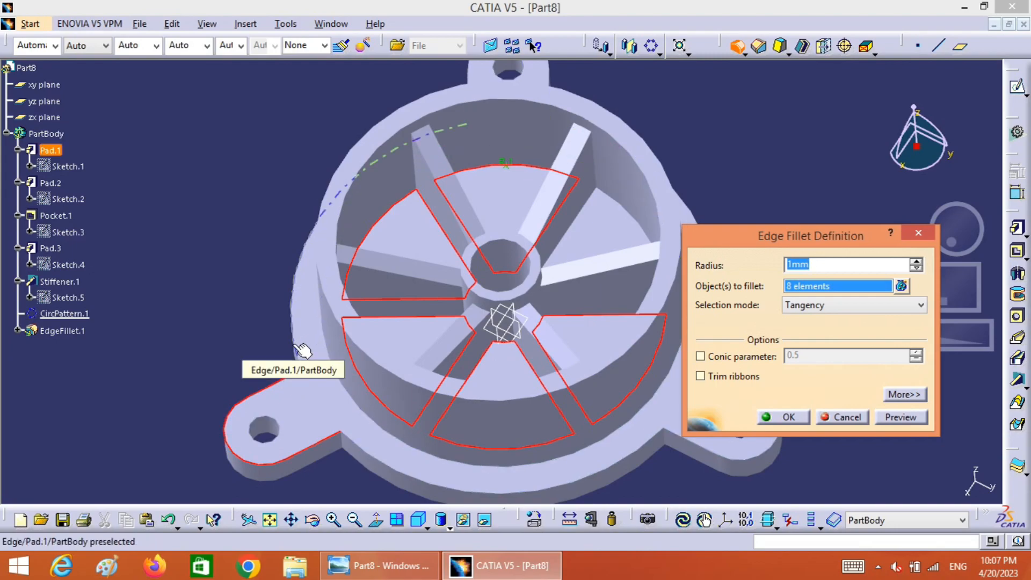
{"action": "left_click", "coordinate": [302, 350]}
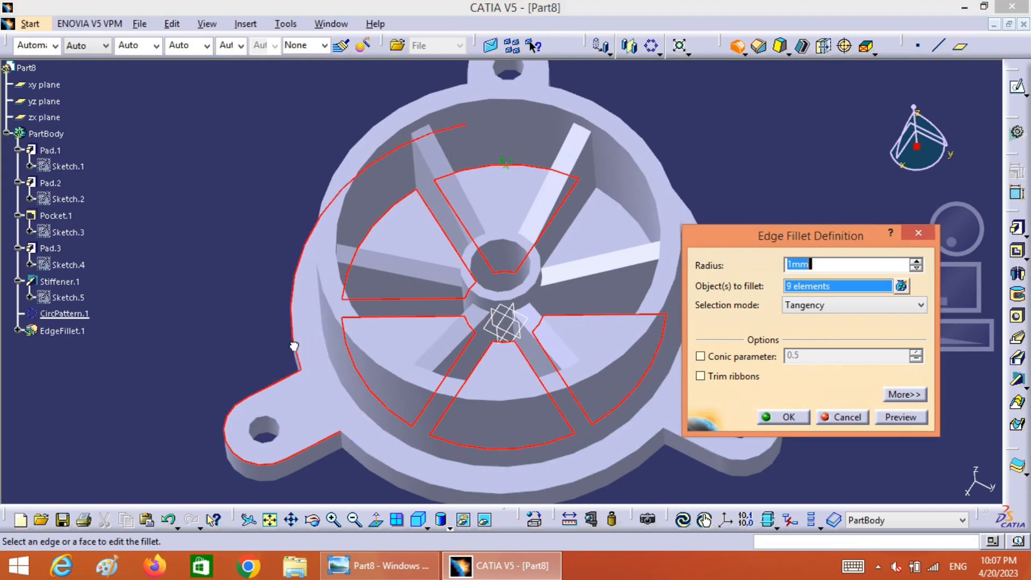
{"action": "left_click", "coordinate": [433, 484]}
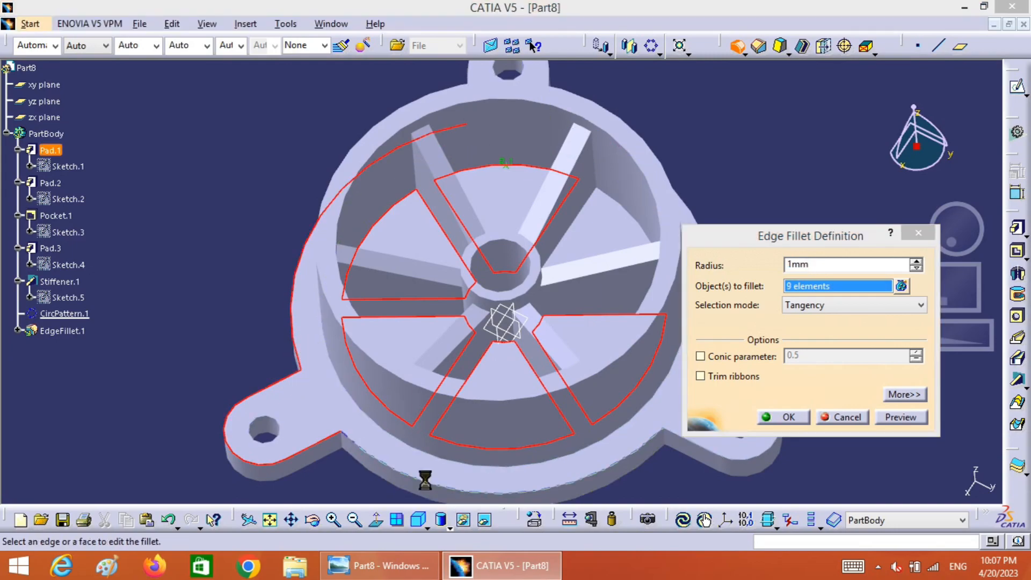
{"action": "left_click", "coordinate": [277, 433]}
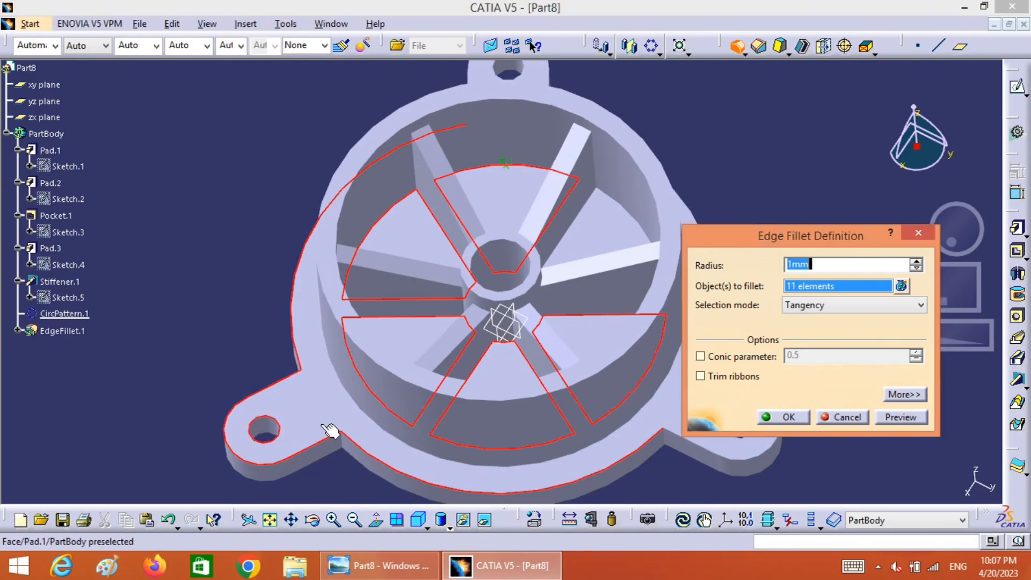
Add the second mounting lug's top outline edges and the next flange arc to the 1 mm fillet selection.
{"action": "left_click_drag", "start_coordinate": [853, 240], "coordinate": [858, 222]}
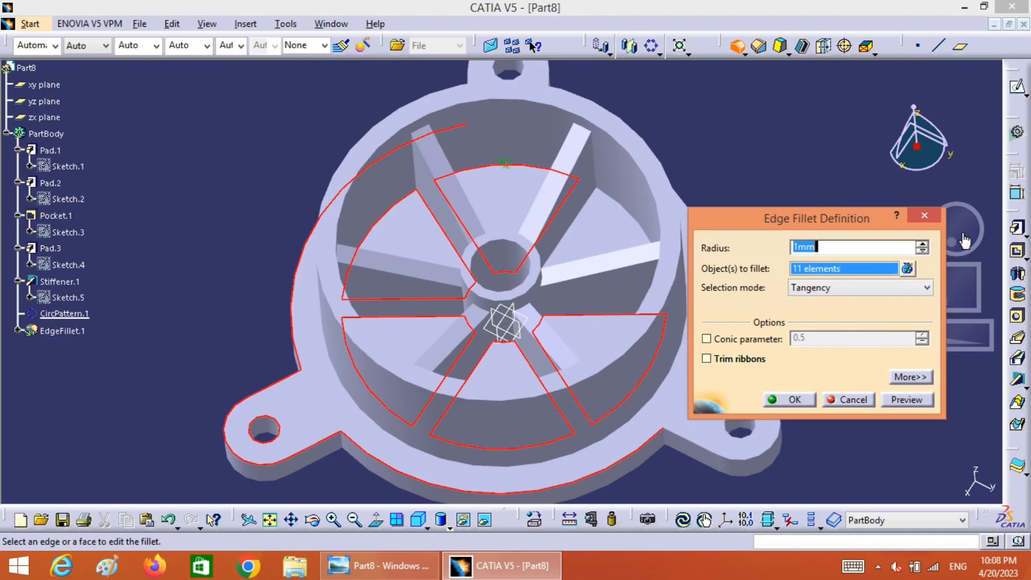
{"action": "middle_click_drag", "start_coordinate": [966, 241], "coordinate": [895, 262]}
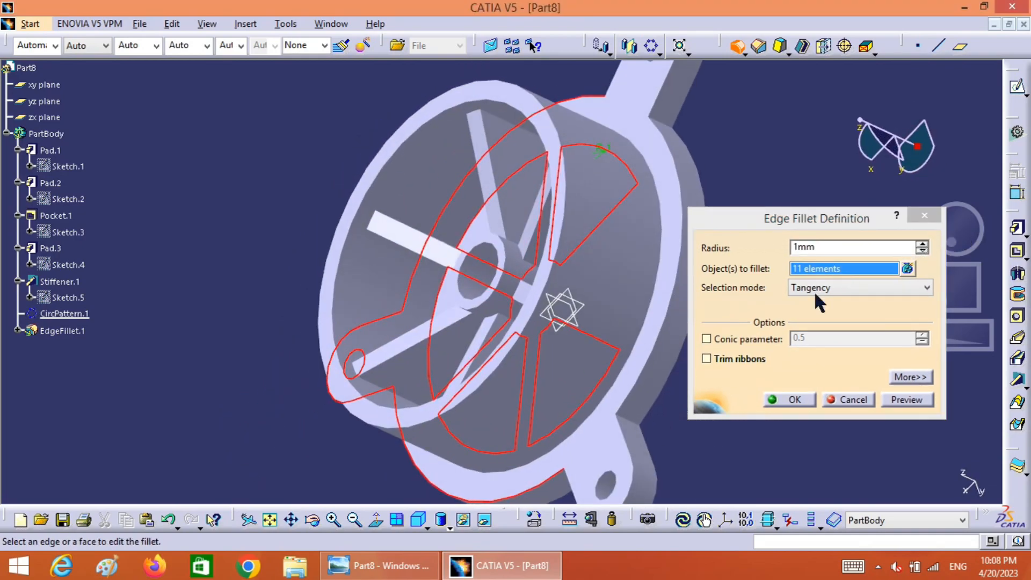
{"action": "left_click", "coordinate": [639, 488]}
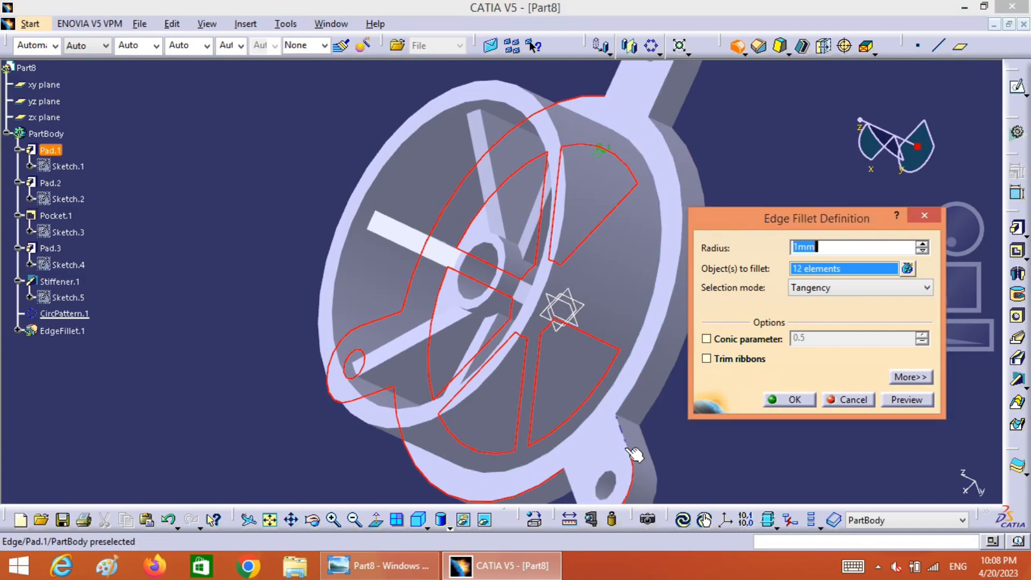
{"action": "left_click", "coordinate": [637, 387]}
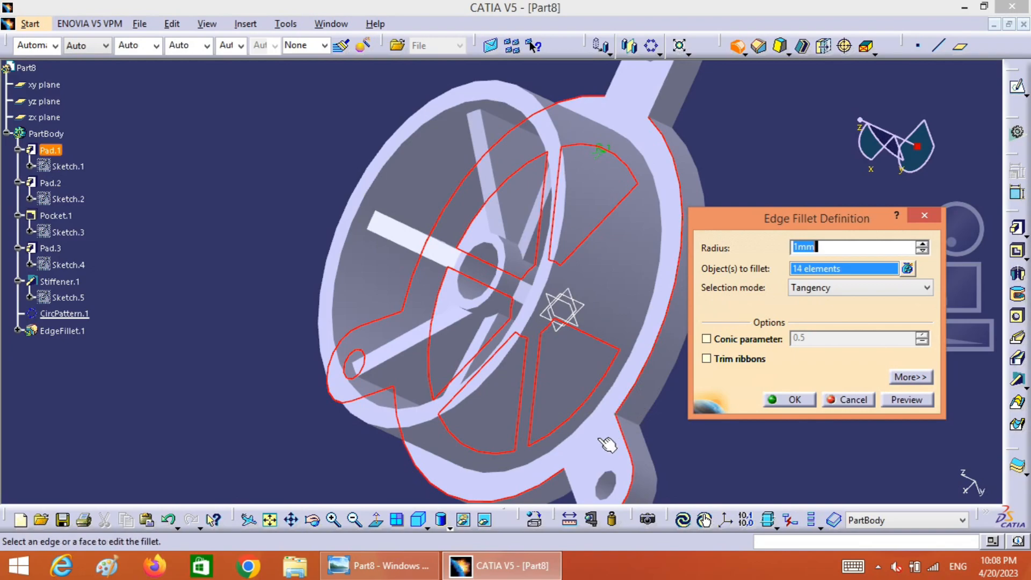
{"action": "left_click", "coordinate": [576, 486]}
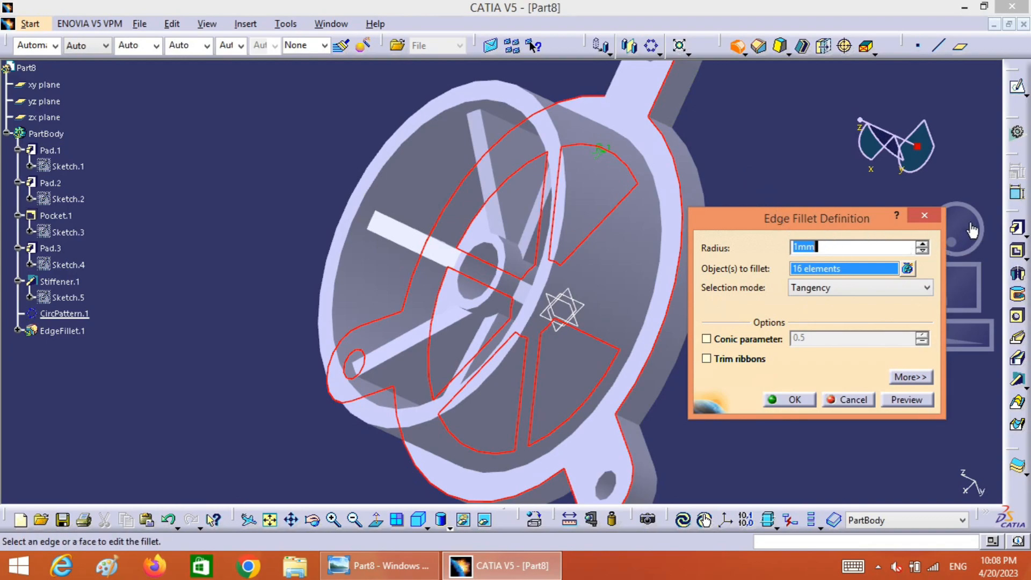
Add the third lug's outline and hole edge, plus the outer ring's inner and outer rim edges, to the fillet selection.
{"action": "middle_click_drag", "start_coordinate": [972, 230], "coordinate": [985, 292]}
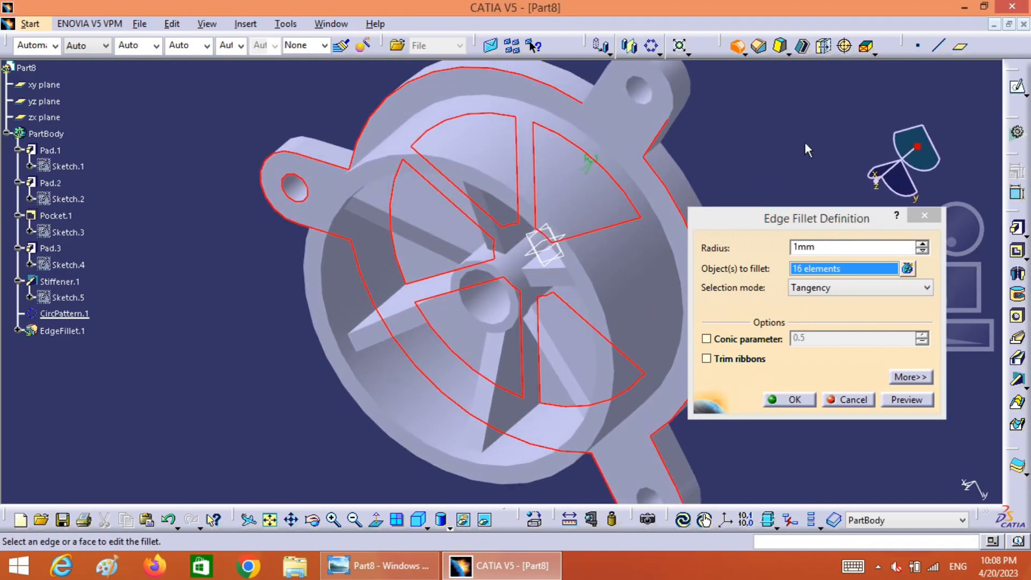
{"action": "left_click", "coordinate": [674, 85]}
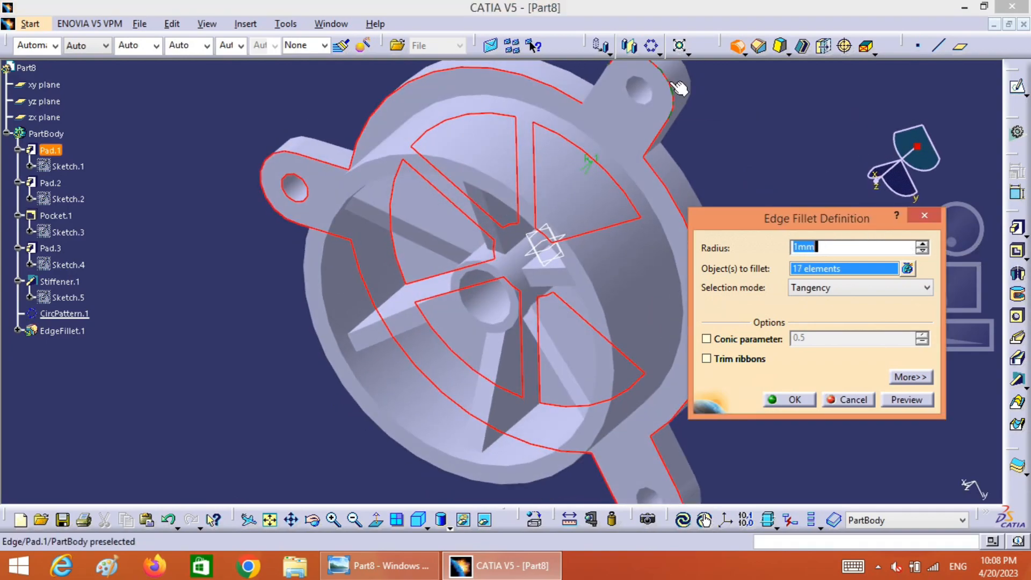
{"action": "left_click", "coordinate": [609, 80]}
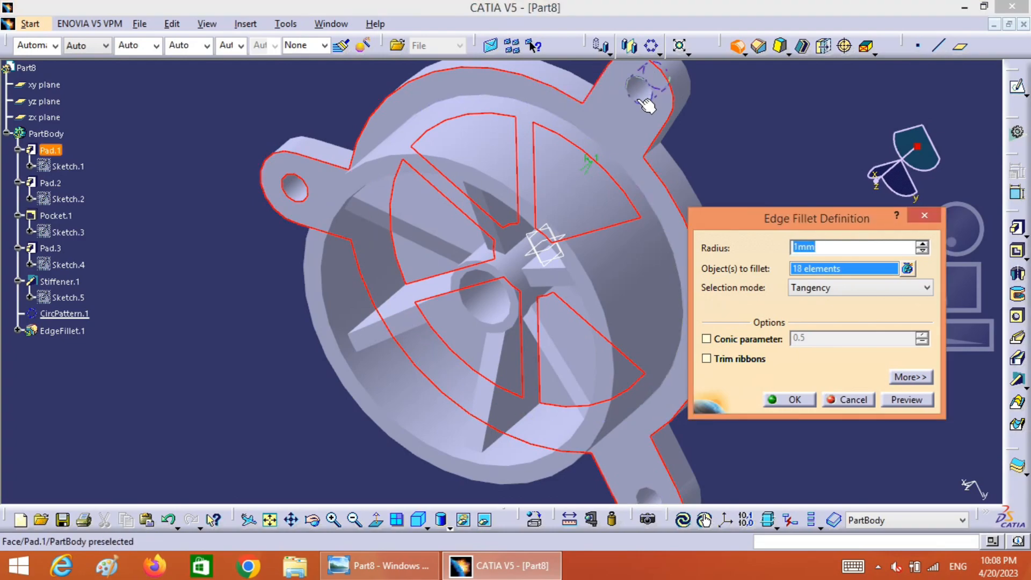
{"action": "left_click", "coordinate": [651, 110]}
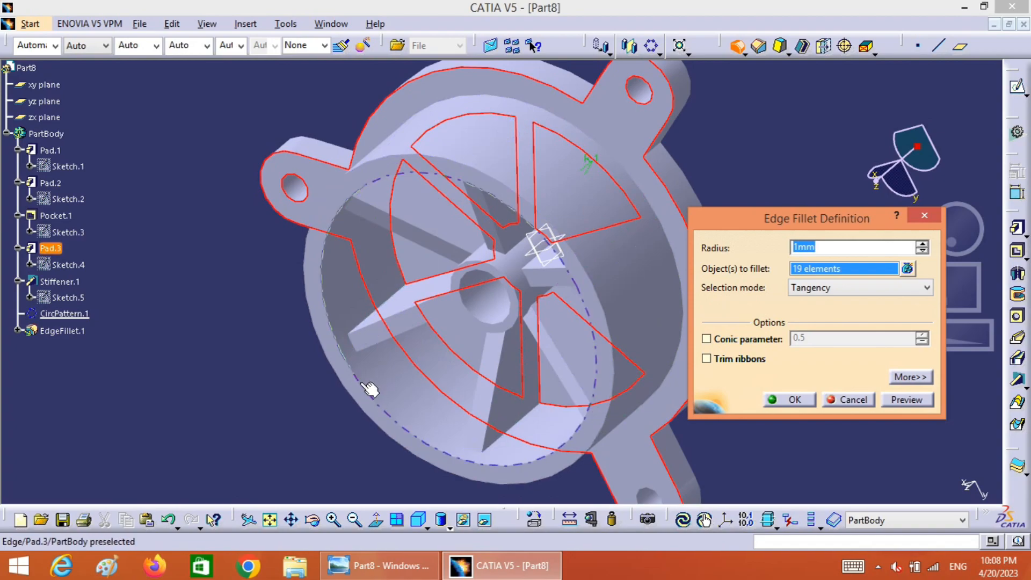
{"action": "left_click", "coordinate": [370, 393]}
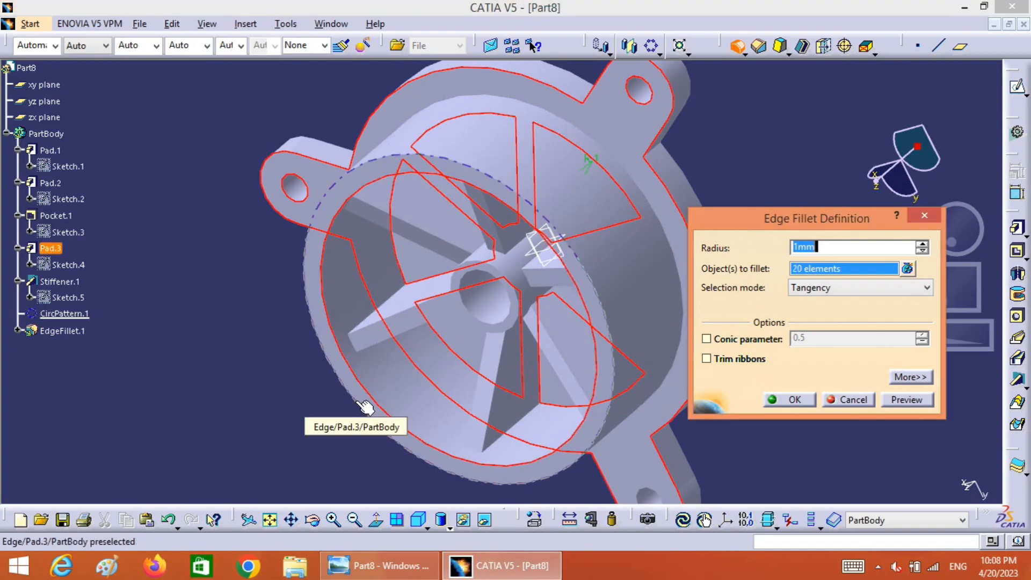
{"action": "left_click", "coordinate": [355, 402]}
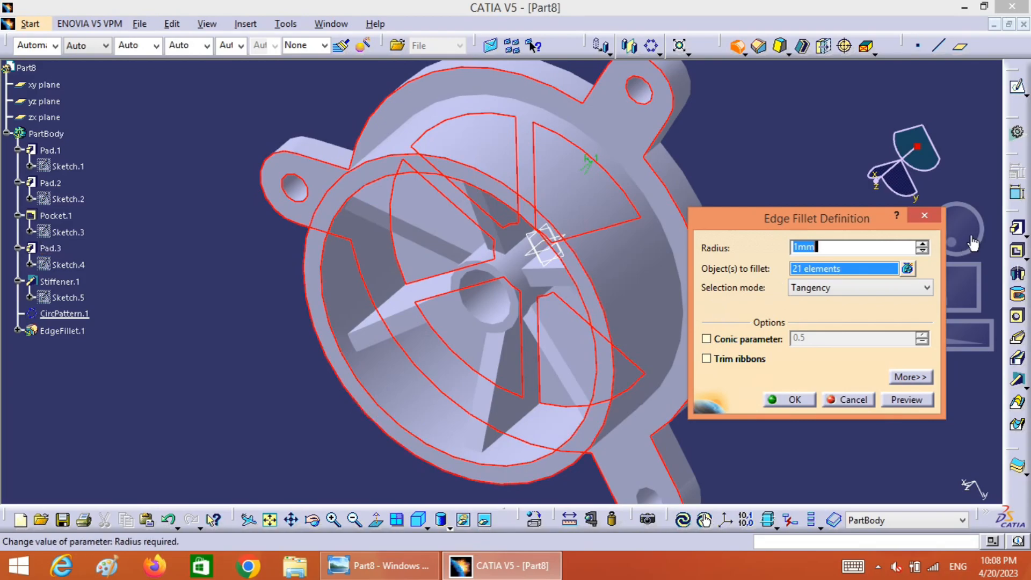
Add the sloped top faces of all six ribs to the selection and create the 1 mm edge fillet.
{"action": "middle_click_drag", "start_coordinate": [971, 245], "coordinate": [984, 125]}
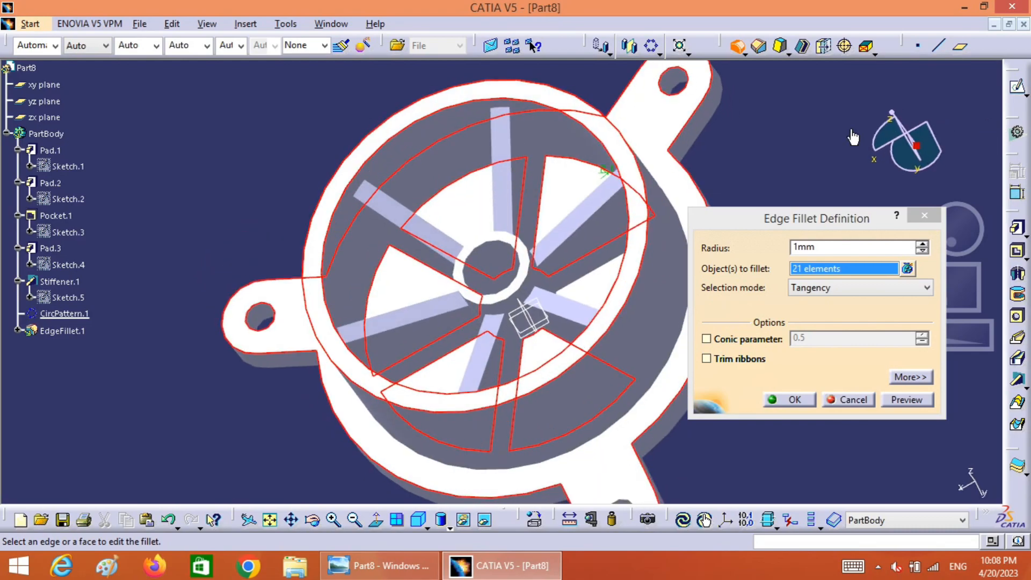
{"action": "left_click", "coordinate": [396, 216]}
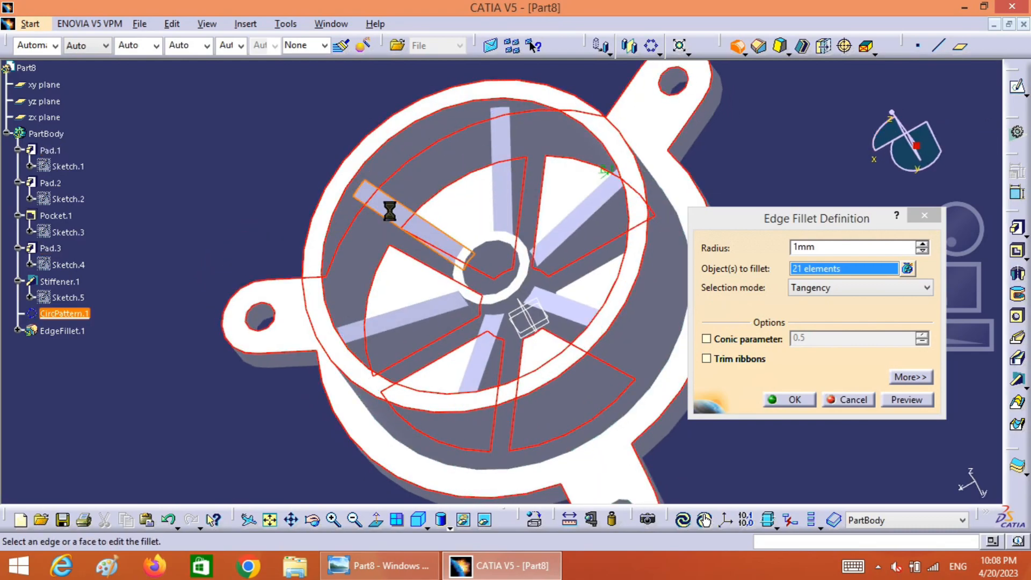
{"action": "left_click", "coordinate": [497, 184]}
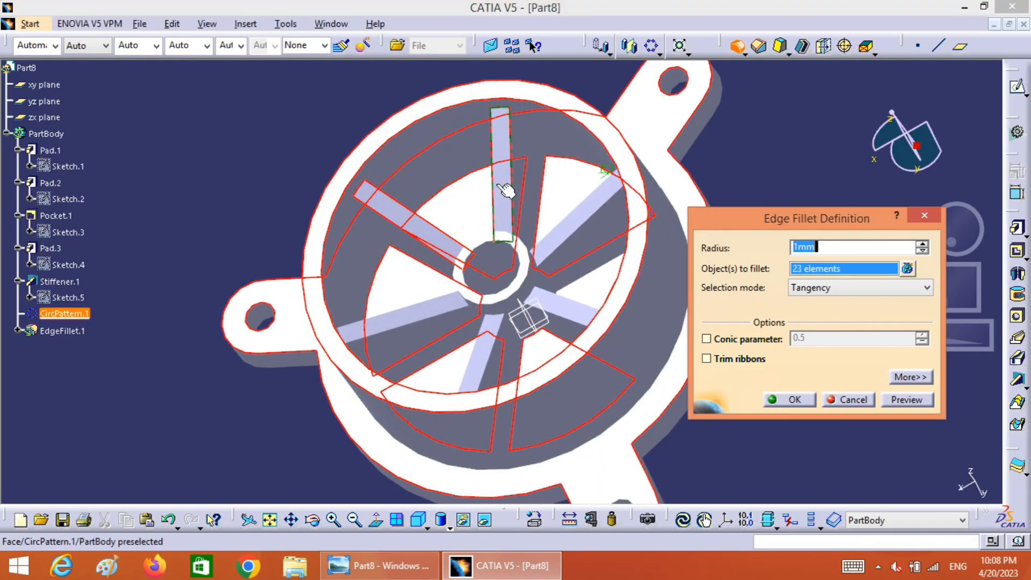
{"action": "left_click", "coordinate": [409, 326]}
{"action": "left_click", "coordinate": [485, 366]}
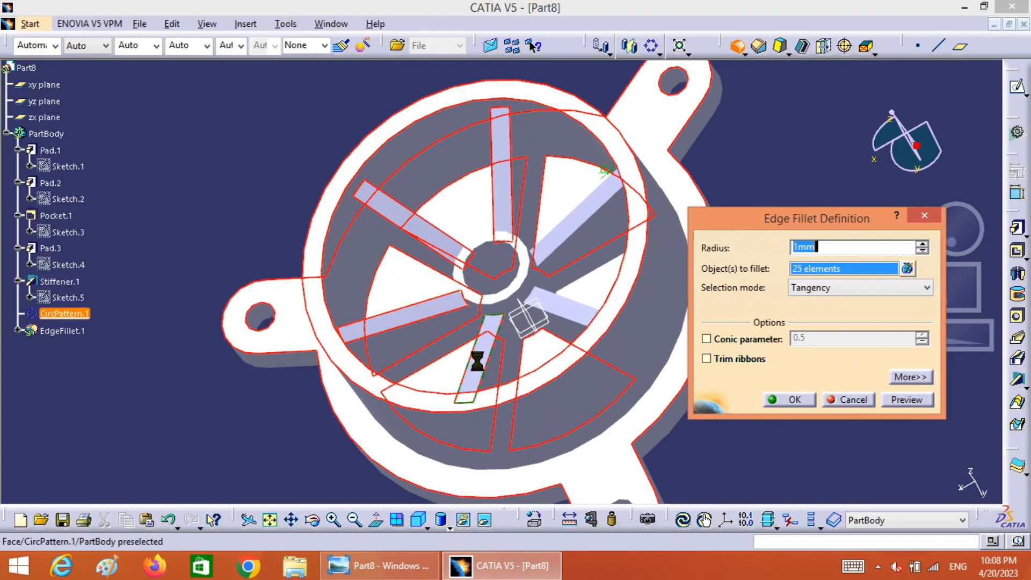
{"action": "left_click", "coordinate": [578, 311]}
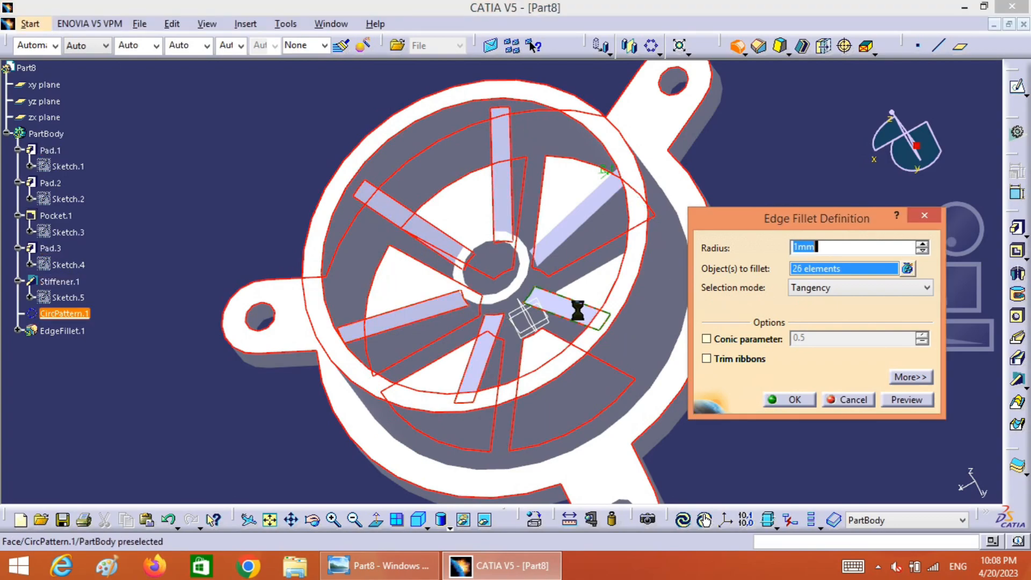
{"action": "left_click", "coordinate": [585, 225]}
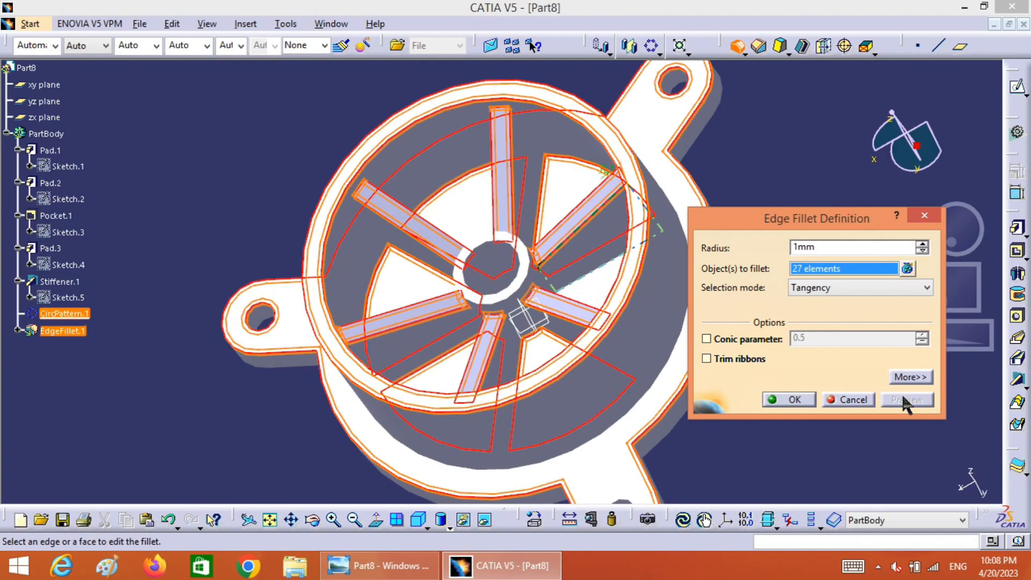
{"action": "left_click", "coordinate": [786, 400]}
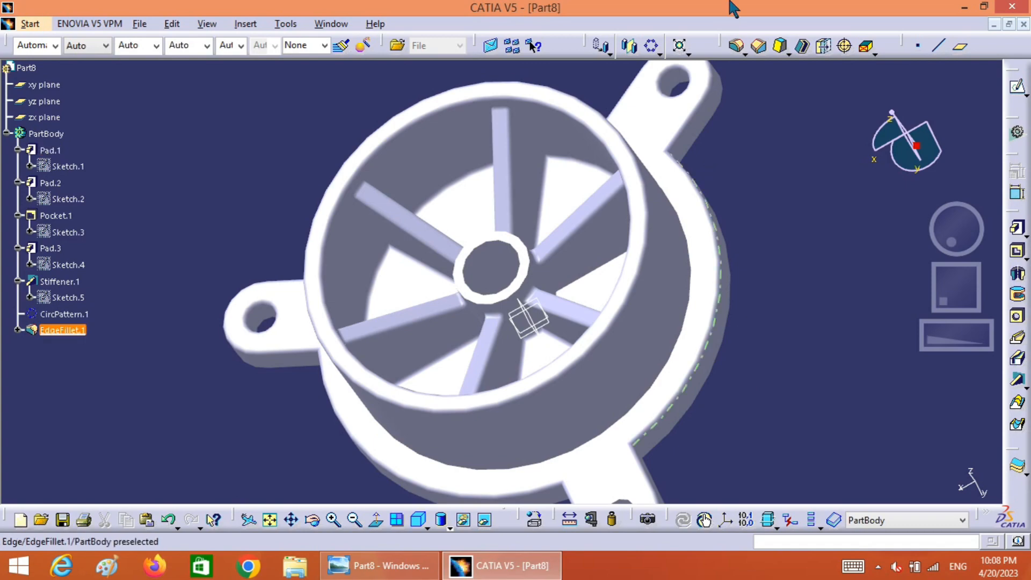
Apply a 0.7 mm edge fillet to the outer and inner top edges of the central hub.
{"action": "left_click", "coordinate": [737, 47]}
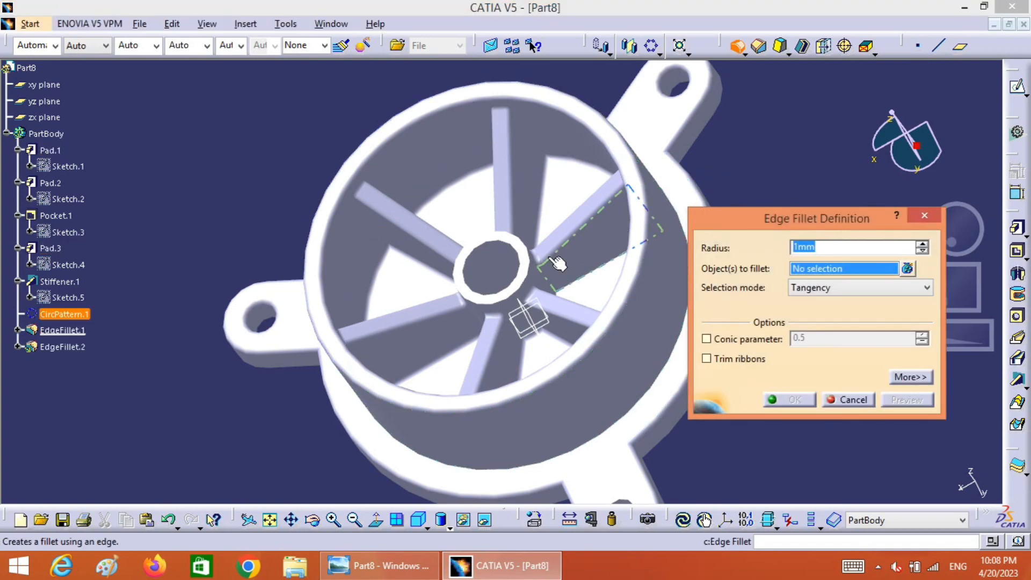
{"action": "left_click", "coordinate": [536, 273]}
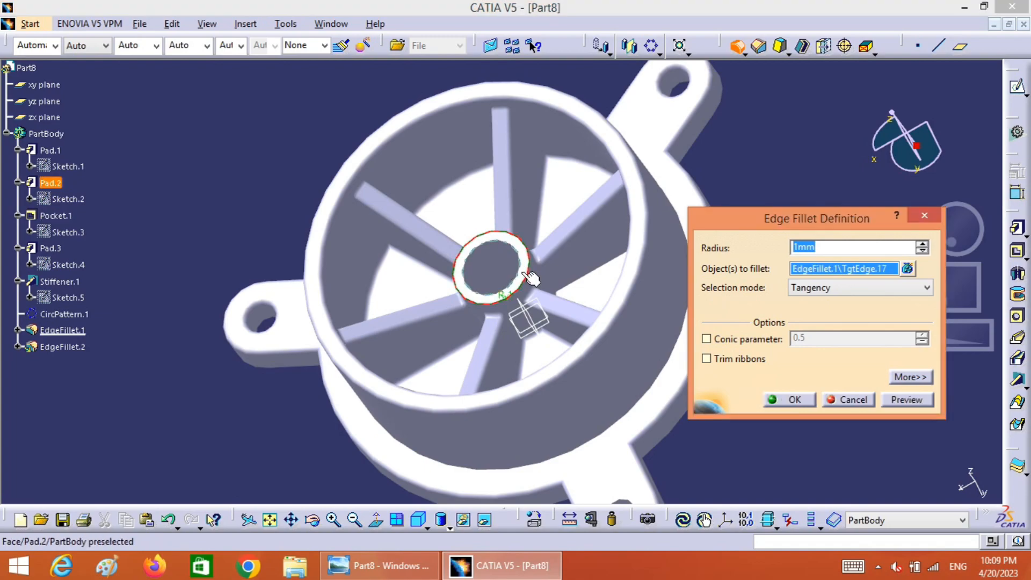
{"action": "left_click", "coordinate": [645, 281]}
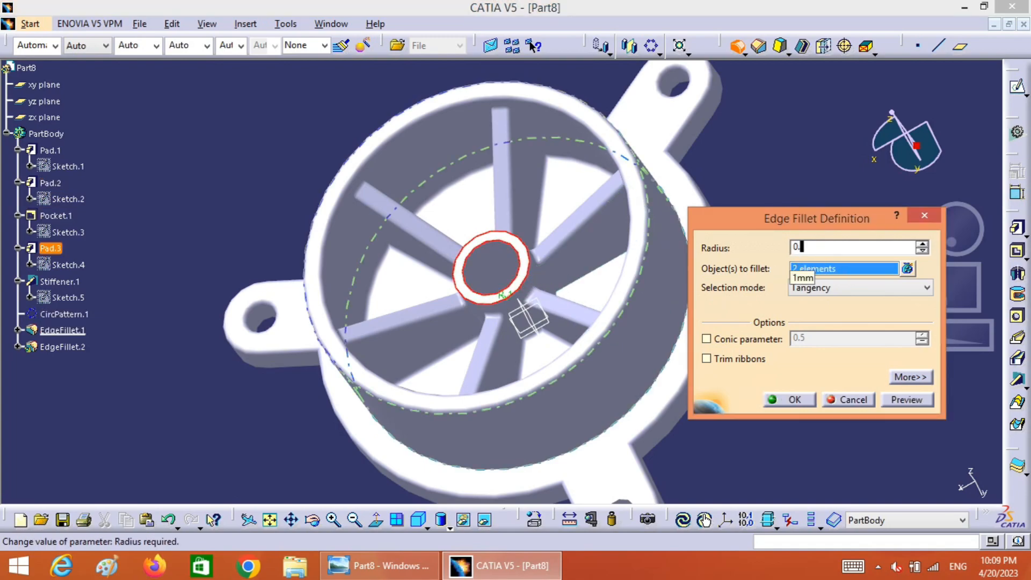
{"action": "left_click", "coordinate": [905, 400]}
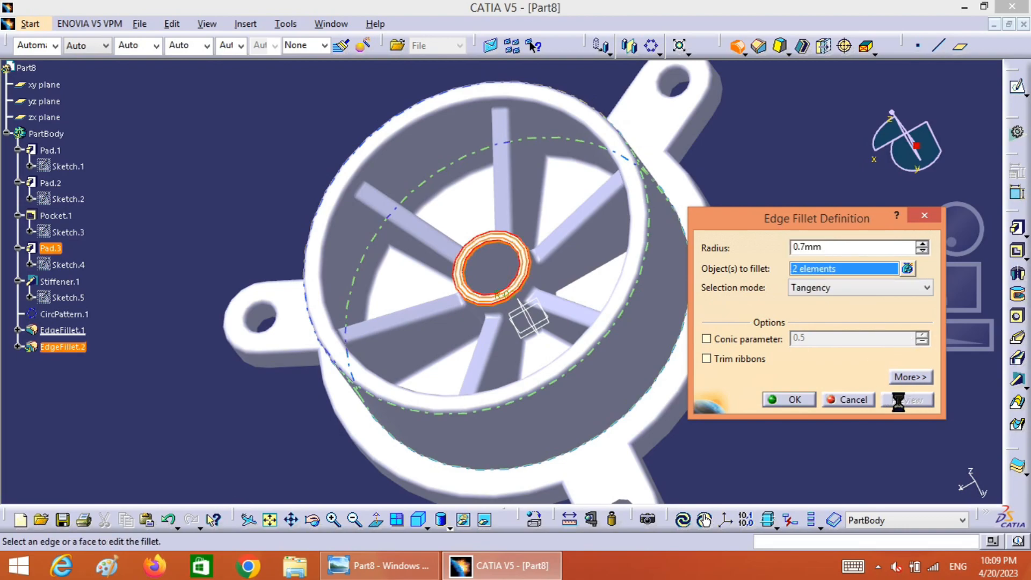
{"action": "left_click", "coordinate": [795, 401]}
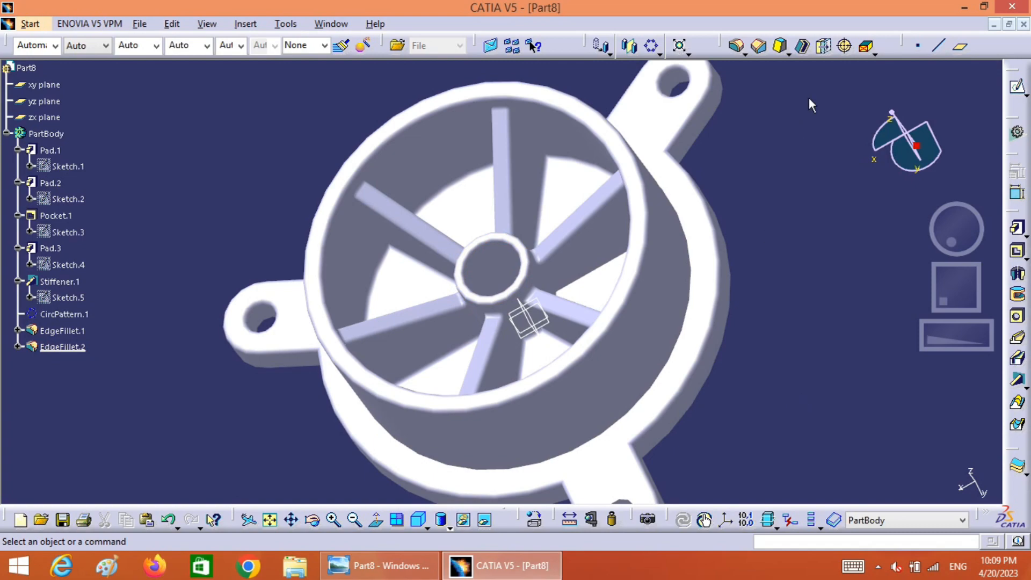
Apply a 2 mm edge fillet to the circular edge where the outer ring's wall meets the flange.
{"action": "left_click", "coordinate": [736, 46]}
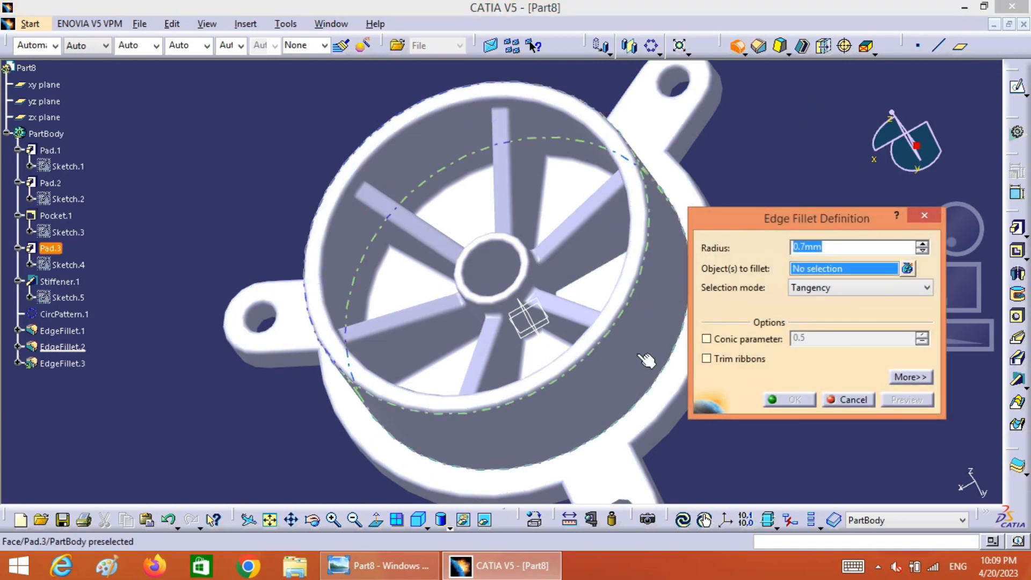
{"action": "left_click", "coordinate": [664, 371]}
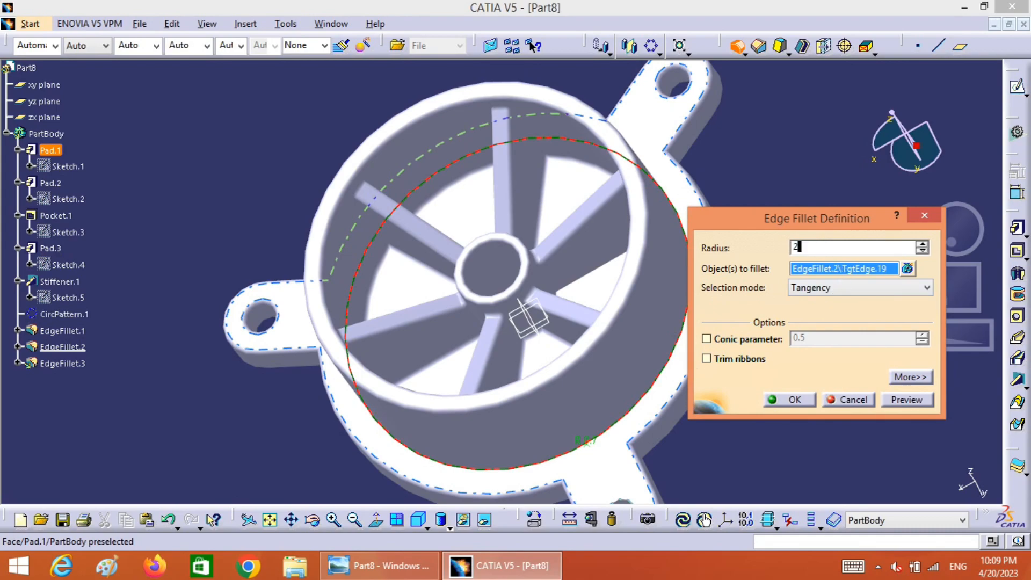
{"action": "left_click", "coordinate": [809, 400]}
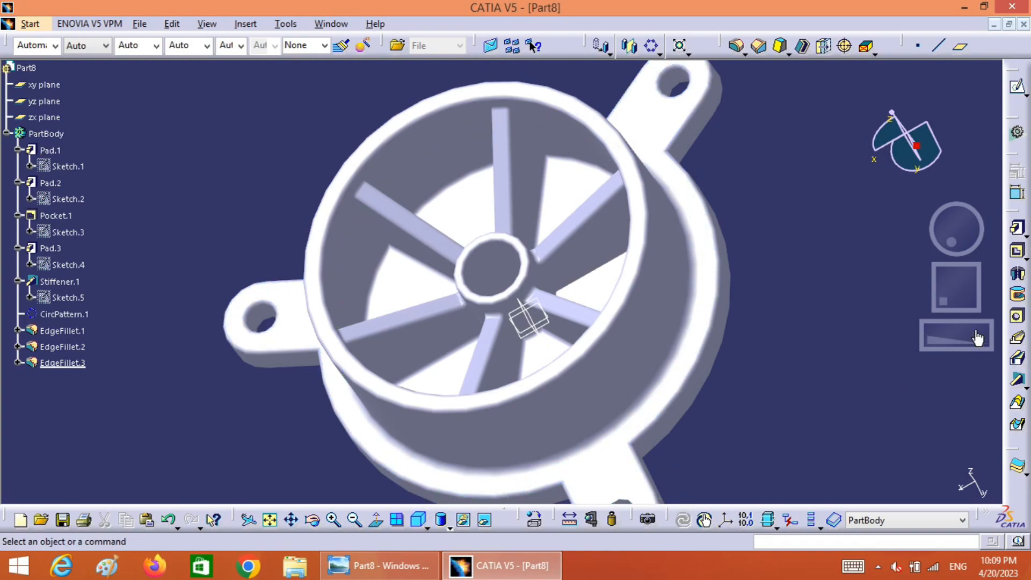
Apply the Iron material from the Metal family of the default material catalog to the part body.
{"action": "left_click_drag", "start_coordinate": [975, 334], "coordinate": [954, 337]}
{"action": "left_click_drag", "start_coordinate": [951, 242], "coordinate": [987, 234]}
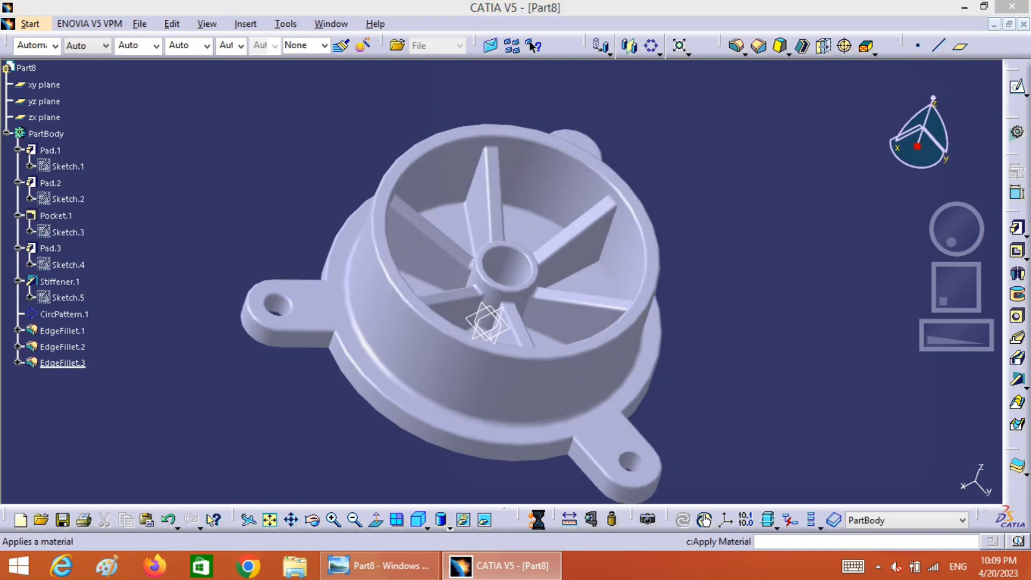
{"action": "left_click", "coordinate": [537, 519]}
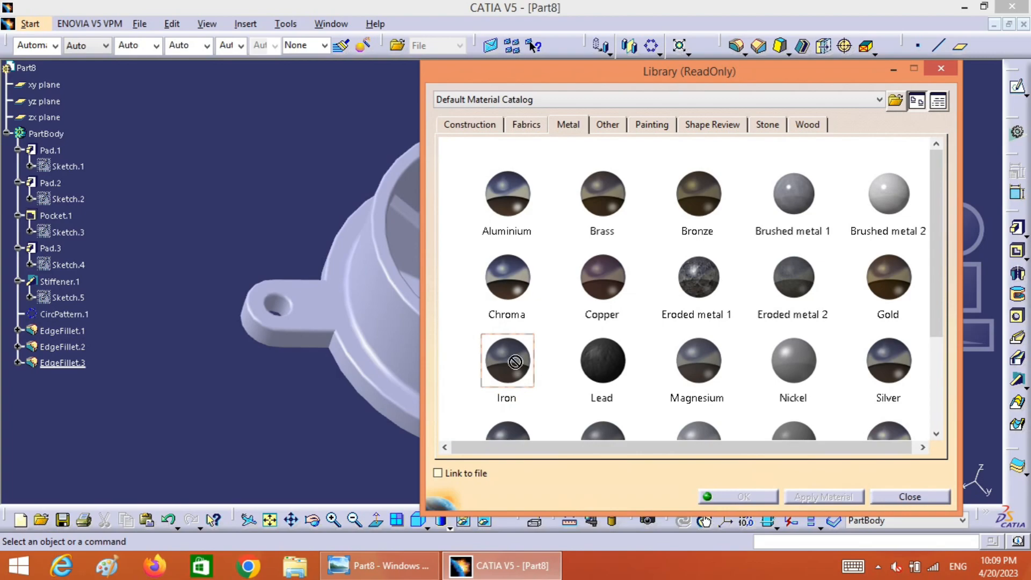
{"action": "left_click_drag", "start_coordinate": [515, 362], "coordinate": [370, 286]}
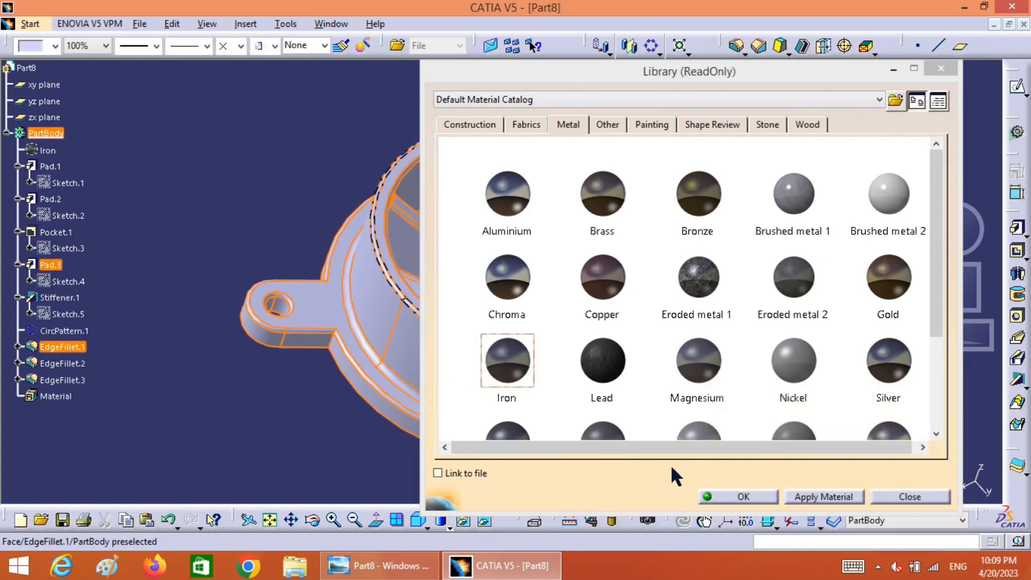
{"action": "left_click", "coordinate": [753, 498]}
Switch the part's render style to Shading with Material so the Iron is rendered on the housing.
{"action": "left_click", "coordinate": [313, 450]}
{"action": "left_click", "coordinate": [446, 527]}
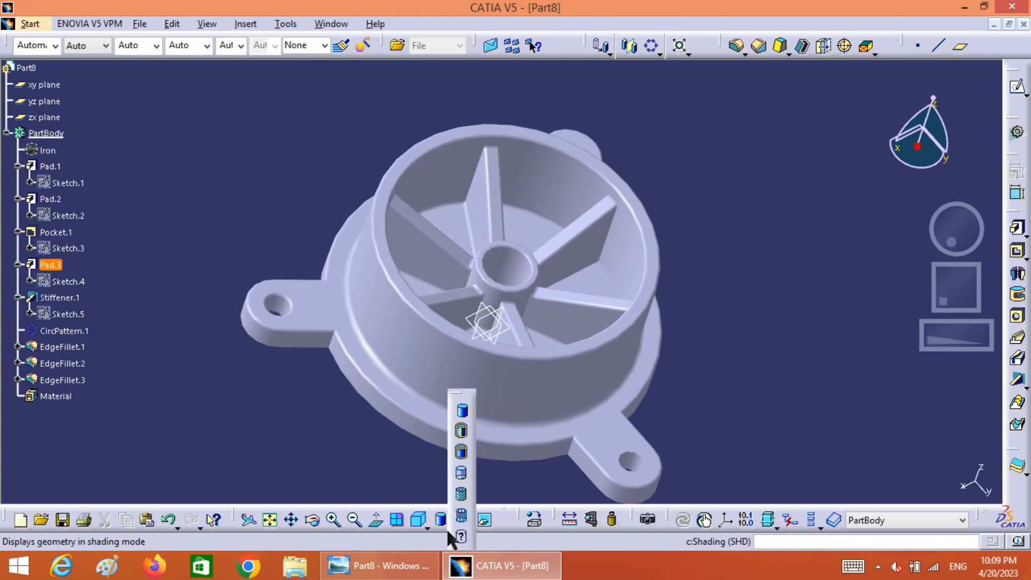
{"action": "left_click", "coordinate": [462, 497]}
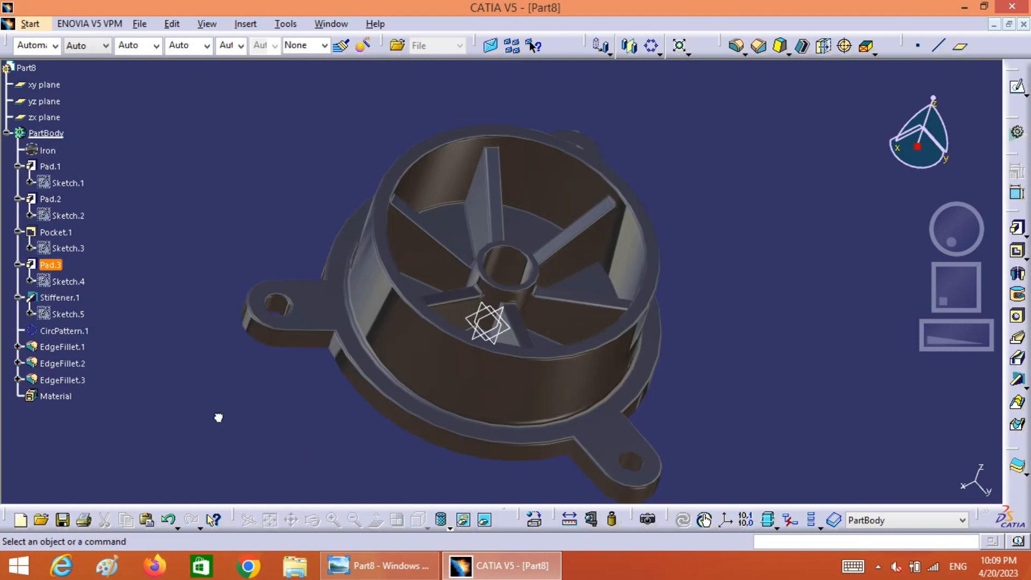
Set the Iron material's rendering reflectivity to 1.00 with the predefined Satin reflection and apply it.
{"action": "double_click", "coordinate": [47, 150]}
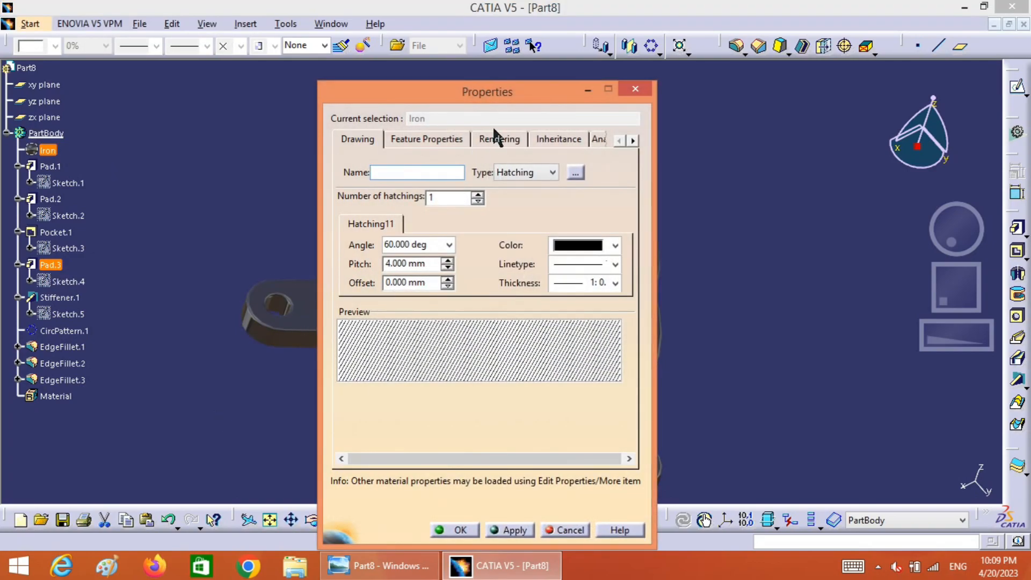
{"action": "left_click", "coordinate": [497, 138]}
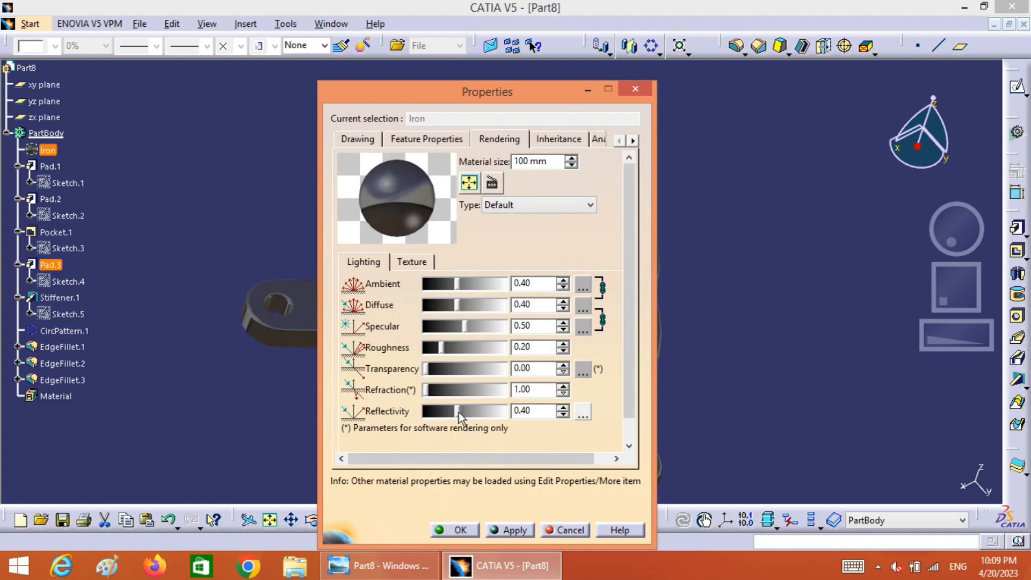
{"action": "left_click", "coordinate": [582, 412]}
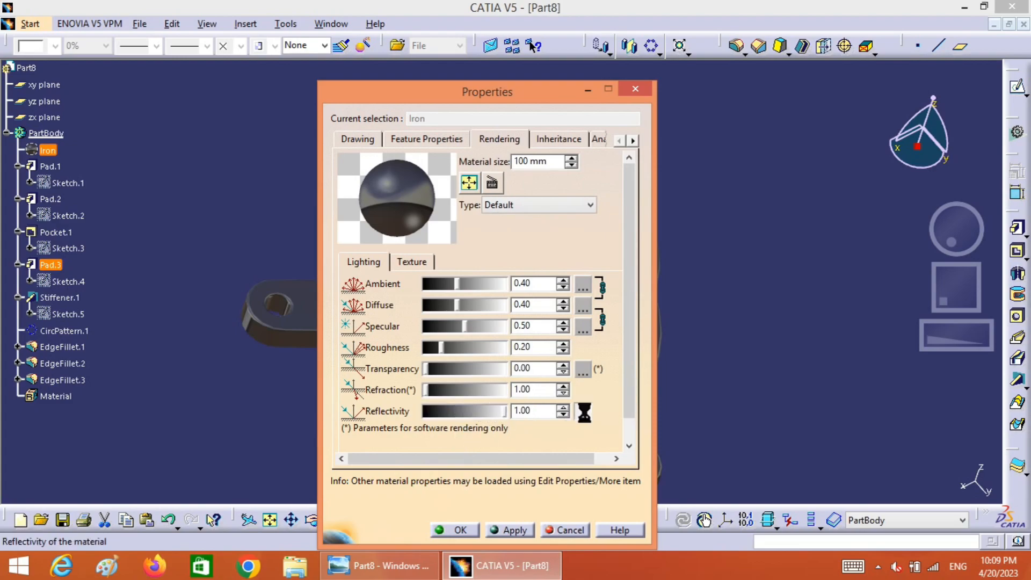
{"action": "scroll", "coordinate": [718, 269], "scroll_direction": "down", "scroll_amount": 10}
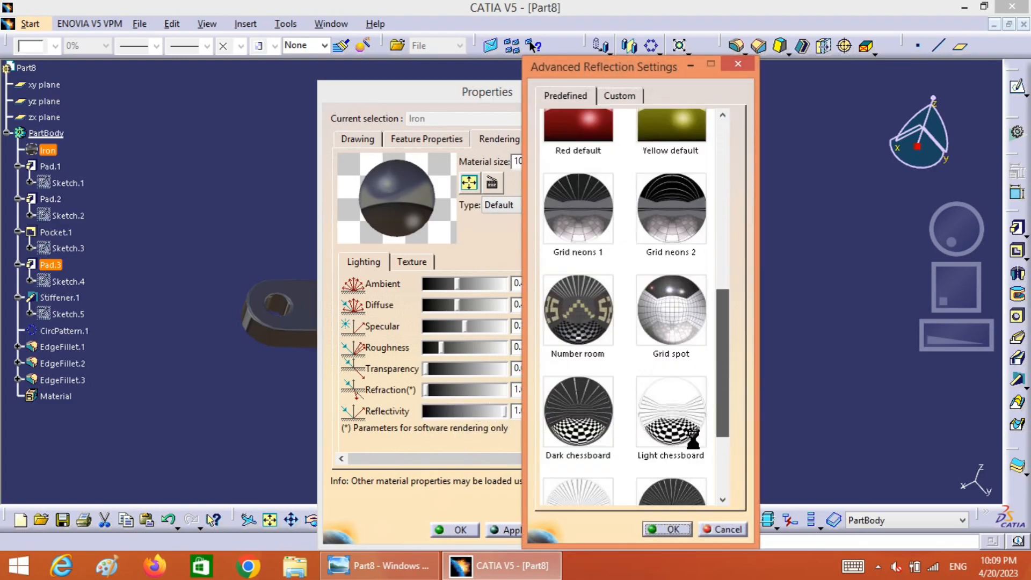
{"action": "left_click", "coordinate": [682, 439]}
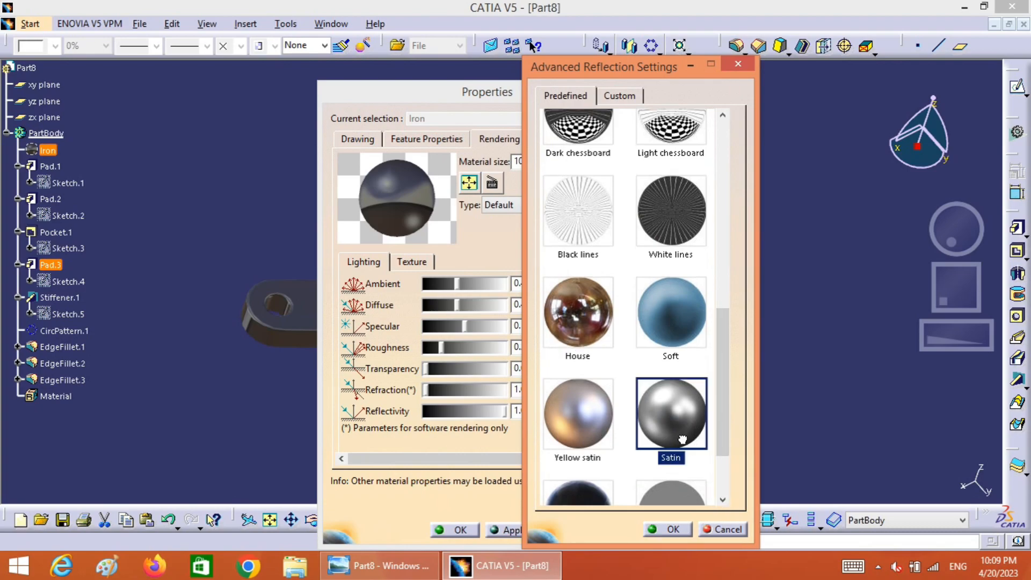
{"action": "left_click", "coordinate": [672, 530]}
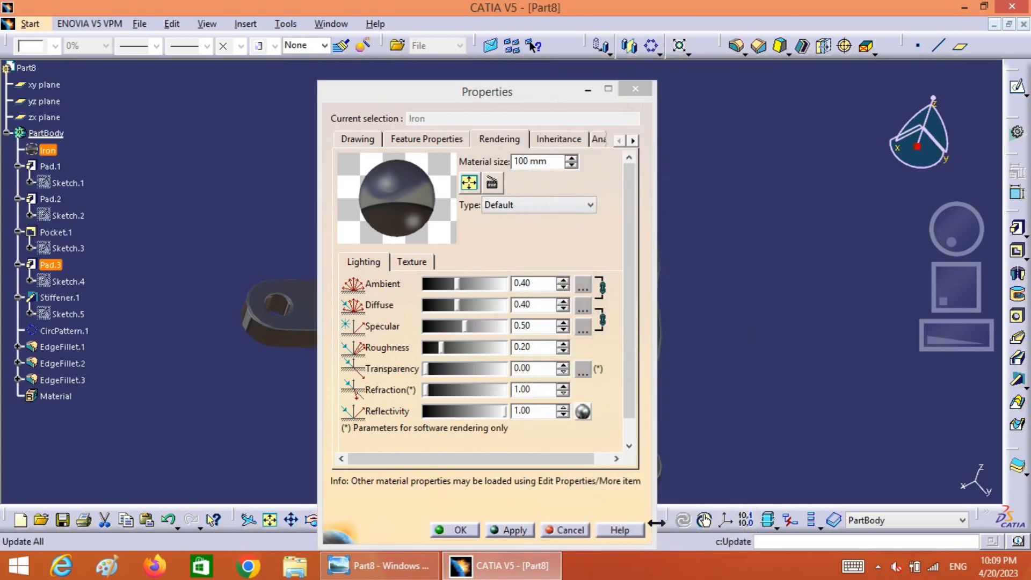
{"action": "left_click", "coordinate": [528, 532]}
{"action": "left_click", "coordinate": [473, 530]}
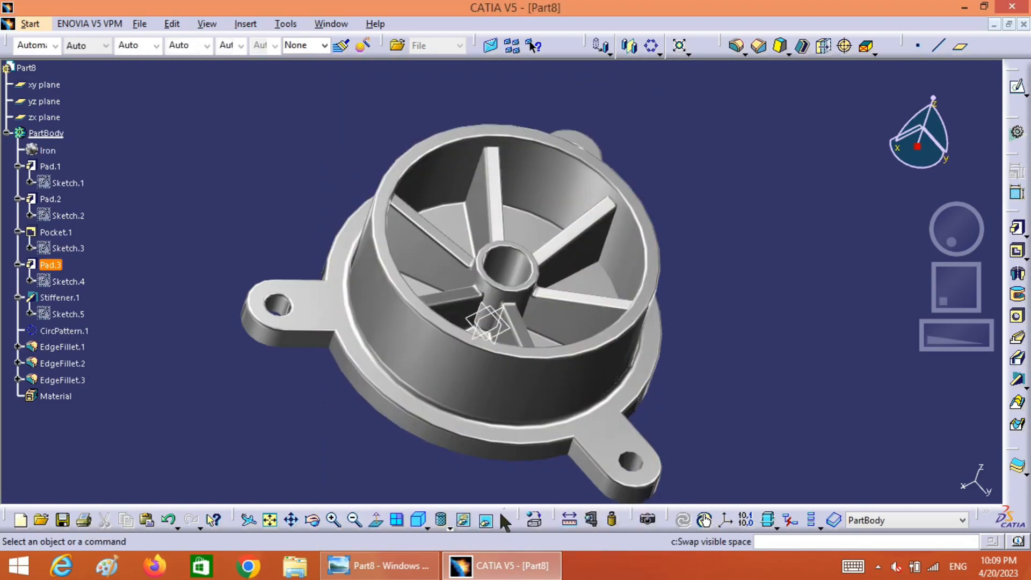
{"action": "left_click_drag", "start_coordinate": [799, 475], "coordinate": [416, 302]}
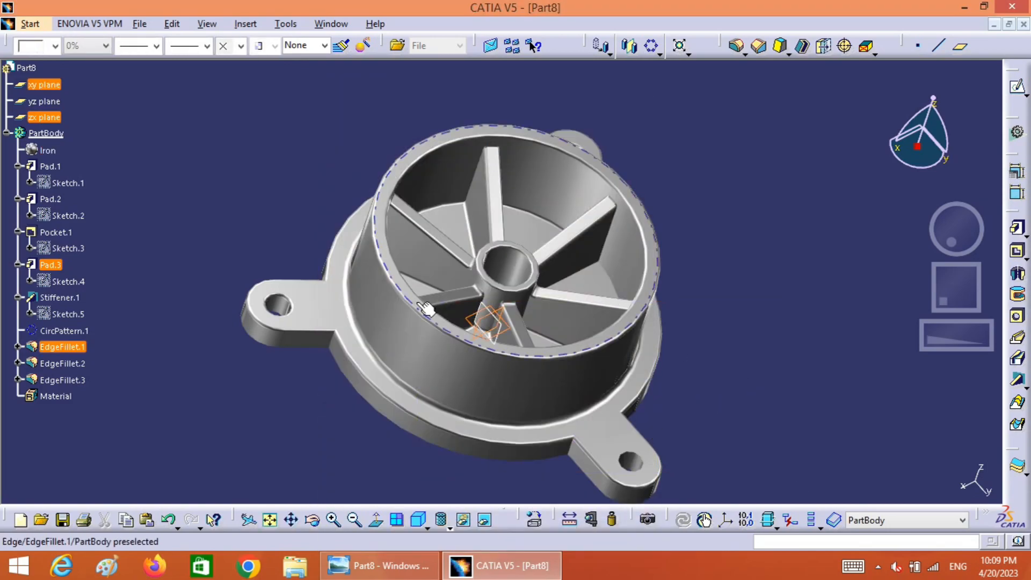
{"action": "right_click", "coordinate": [509, 331]}
{"action": "left_click", "coordinate": [668, 230]}
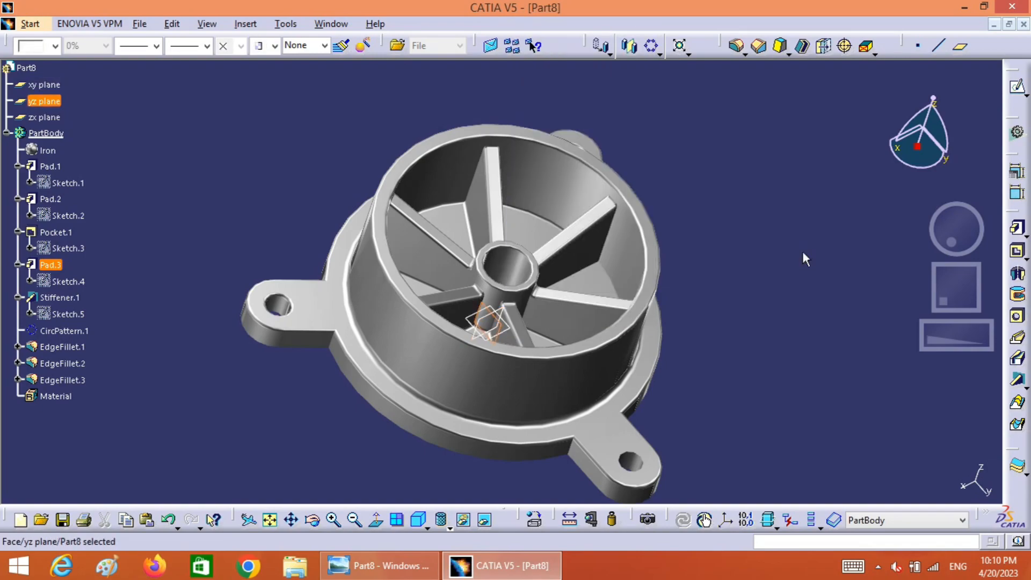
Hide the xy, yz and zx reference planes together in the model.
{"action": "left_click_drag", "start_coordinate": [762, 384], "coordinate": [282, 253]}
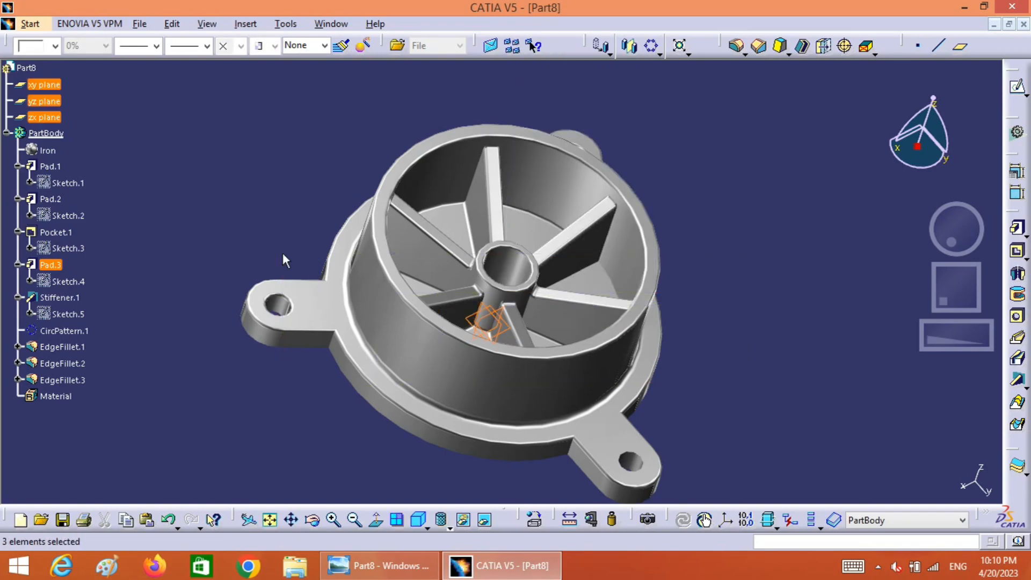
{"action": "right_click", "coordinate": [509, 325]}
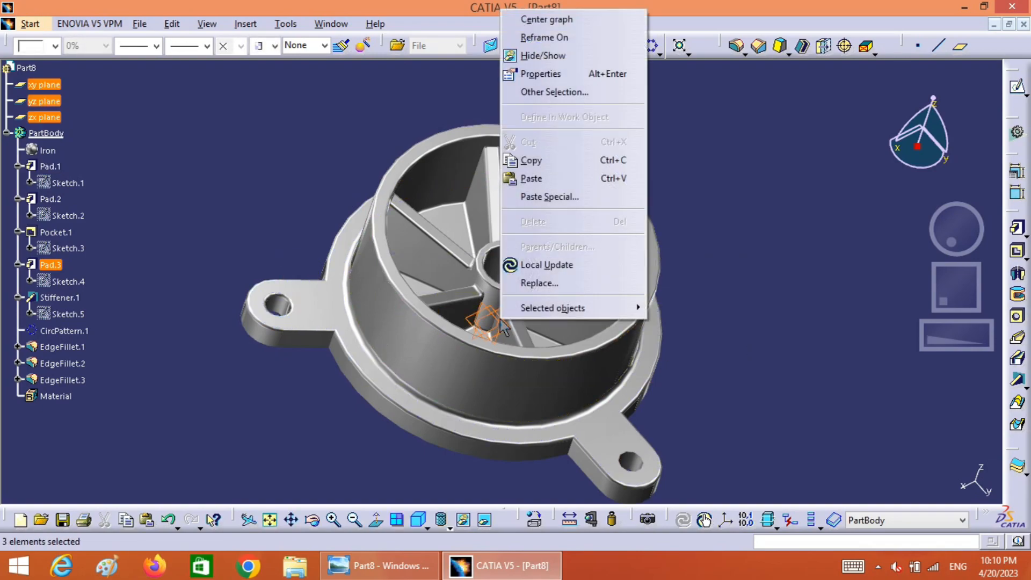
{"action": "left_click", "coordinate": [560, 57]}
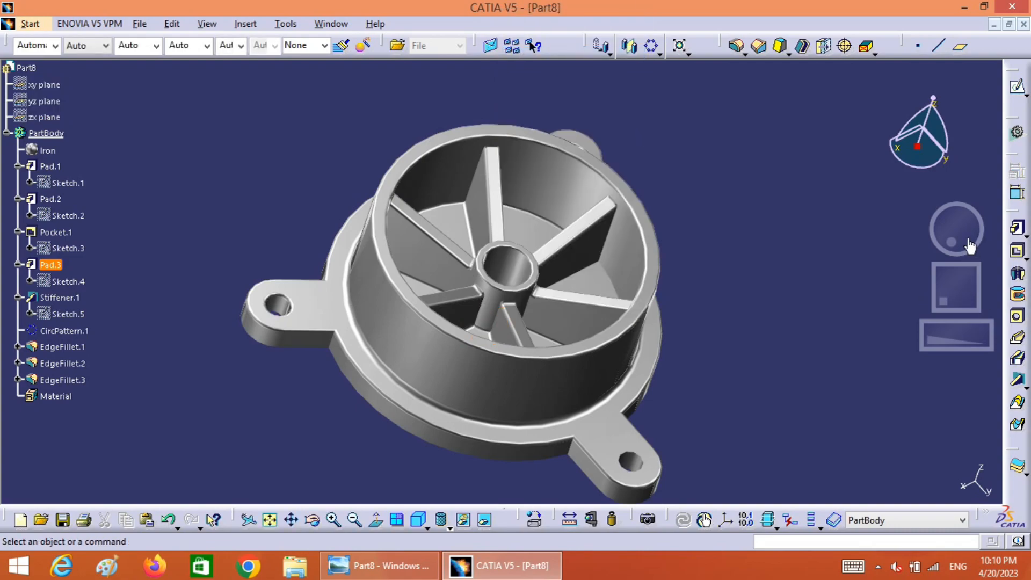
{"action": "left_click_drag", "start_coordinate": [970, 246], "coordinate": [955, 227]}
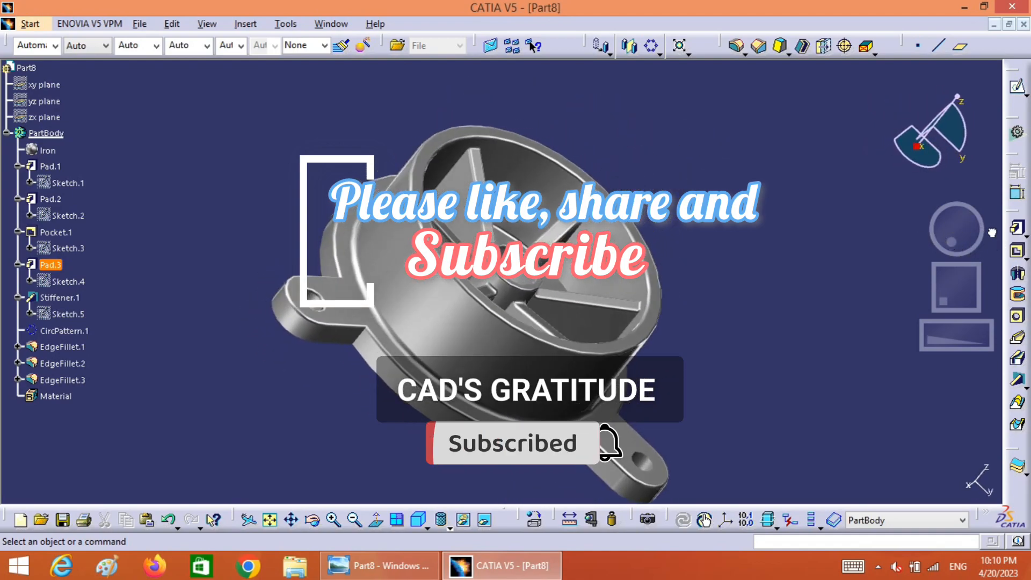